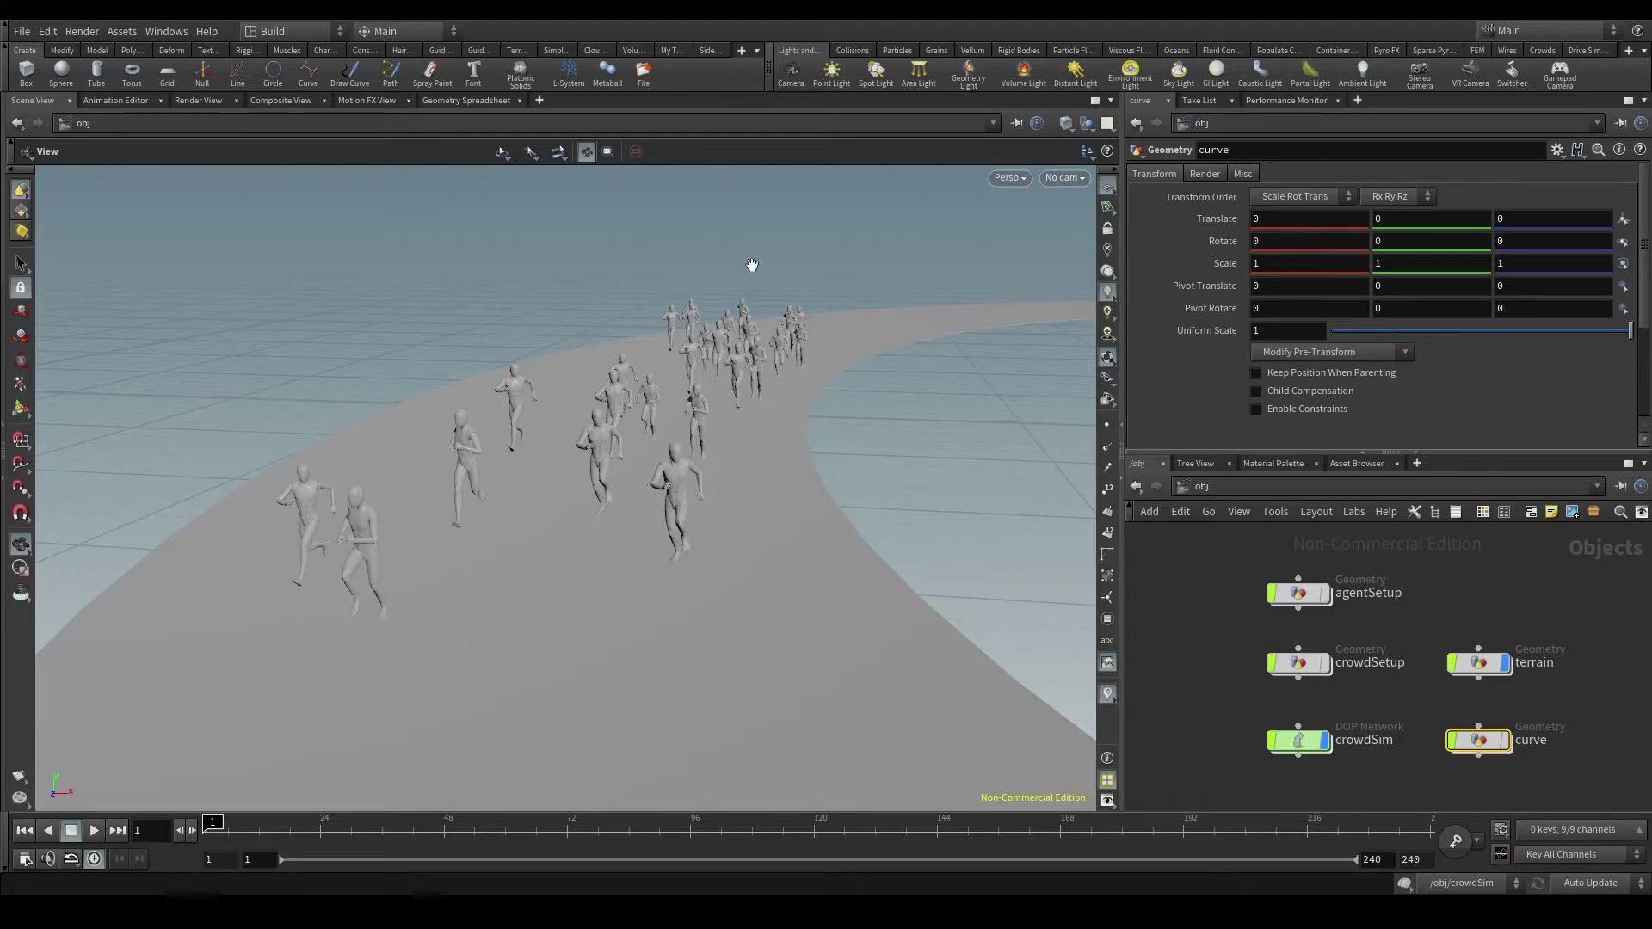
Inspect the curve path and crowdSim's popsteerpath1 steering settings, then return to the object level
drag(752, 265, 340, 382)
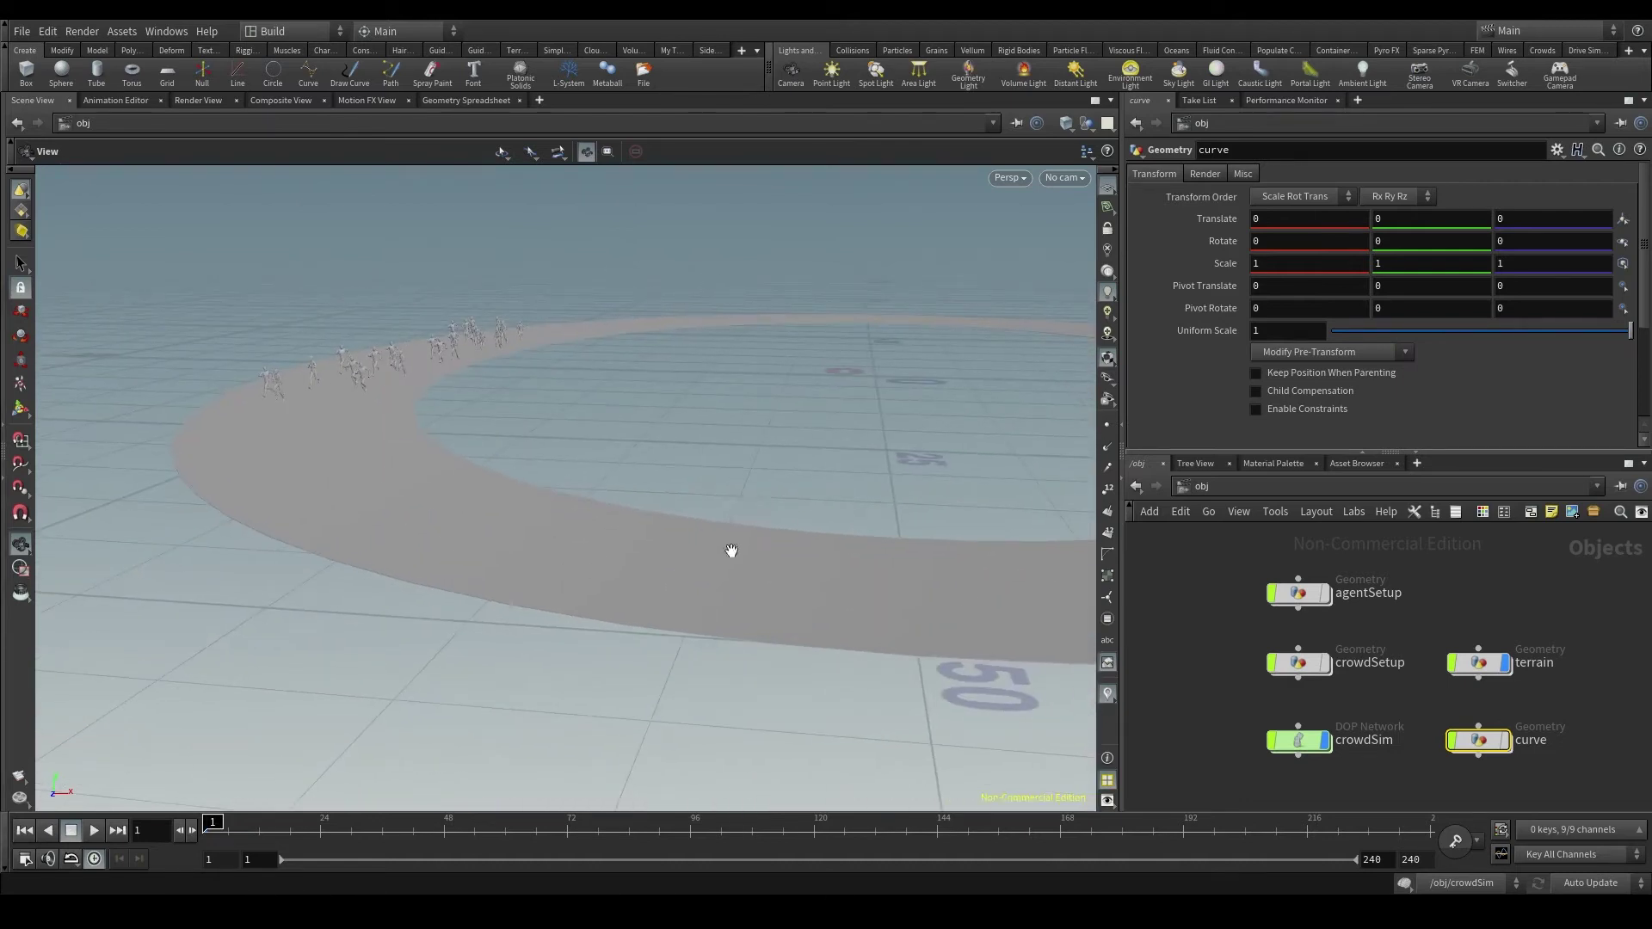
double_click(1491, 725)
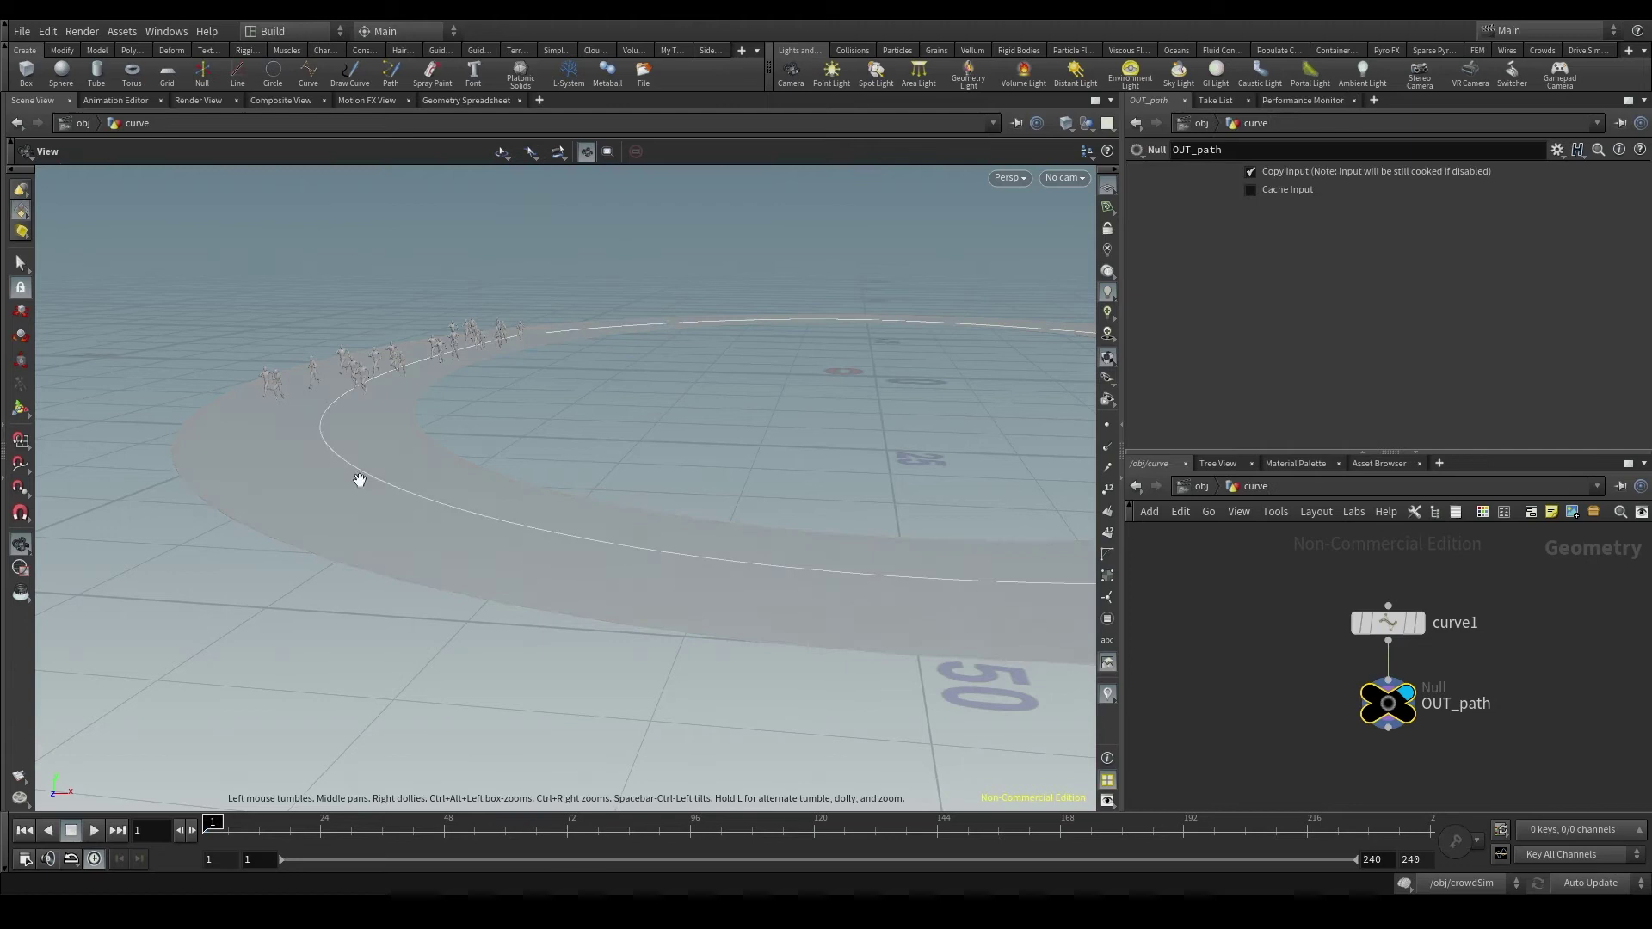
click(1201, 487)
click(1235, 656)
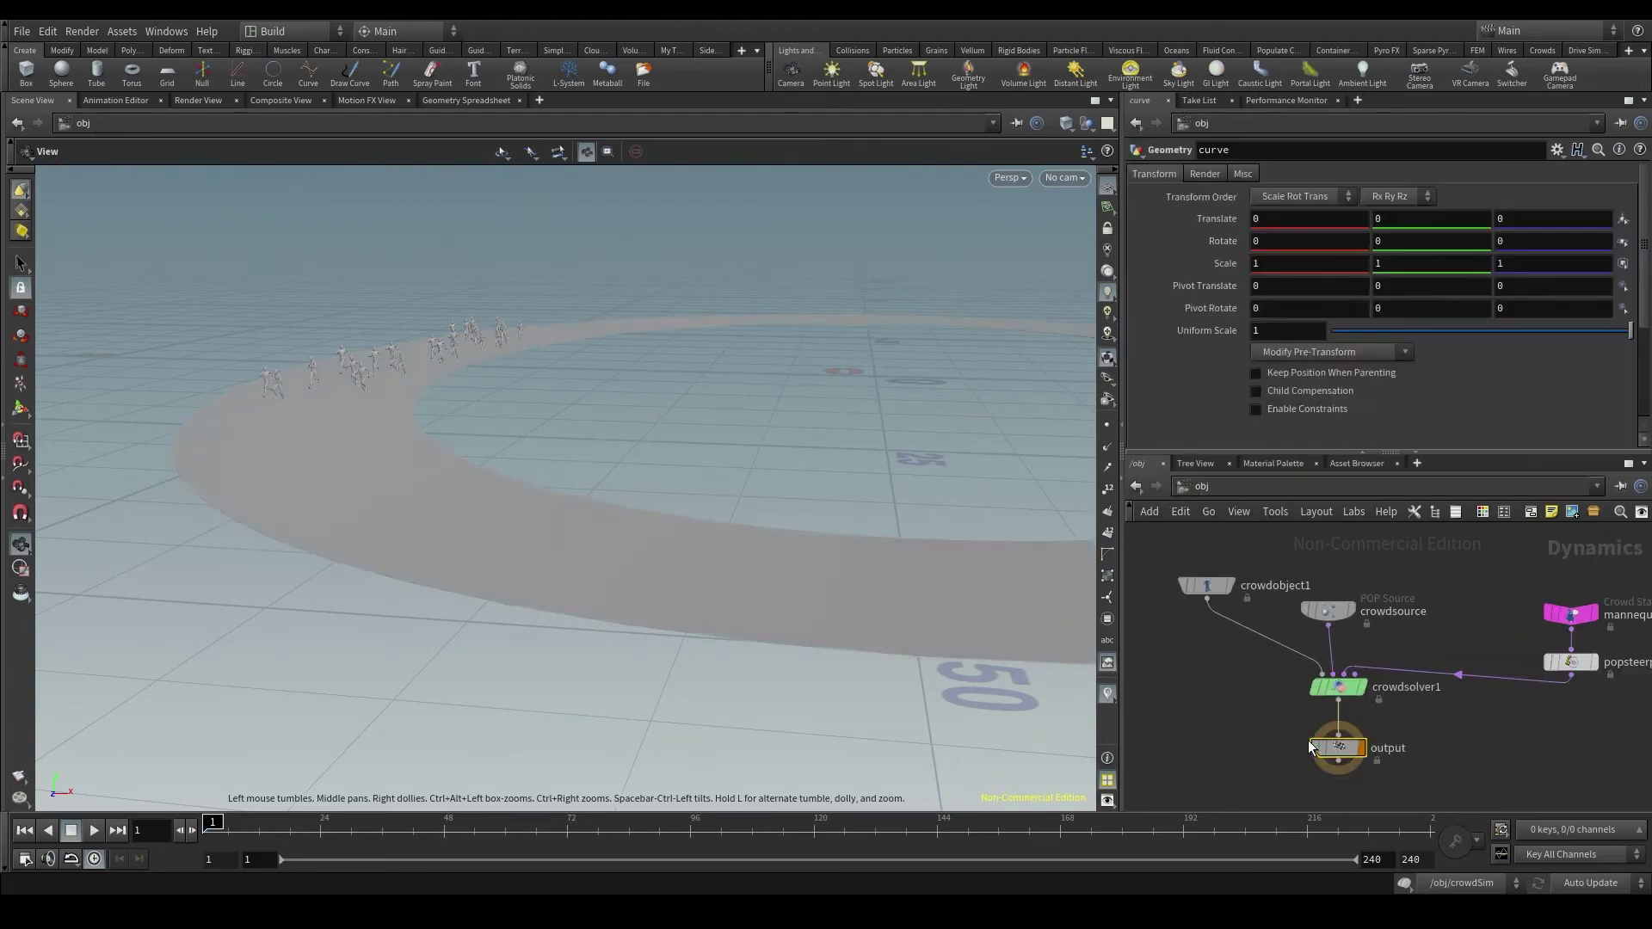
scroll(1403, 688, up, 4)
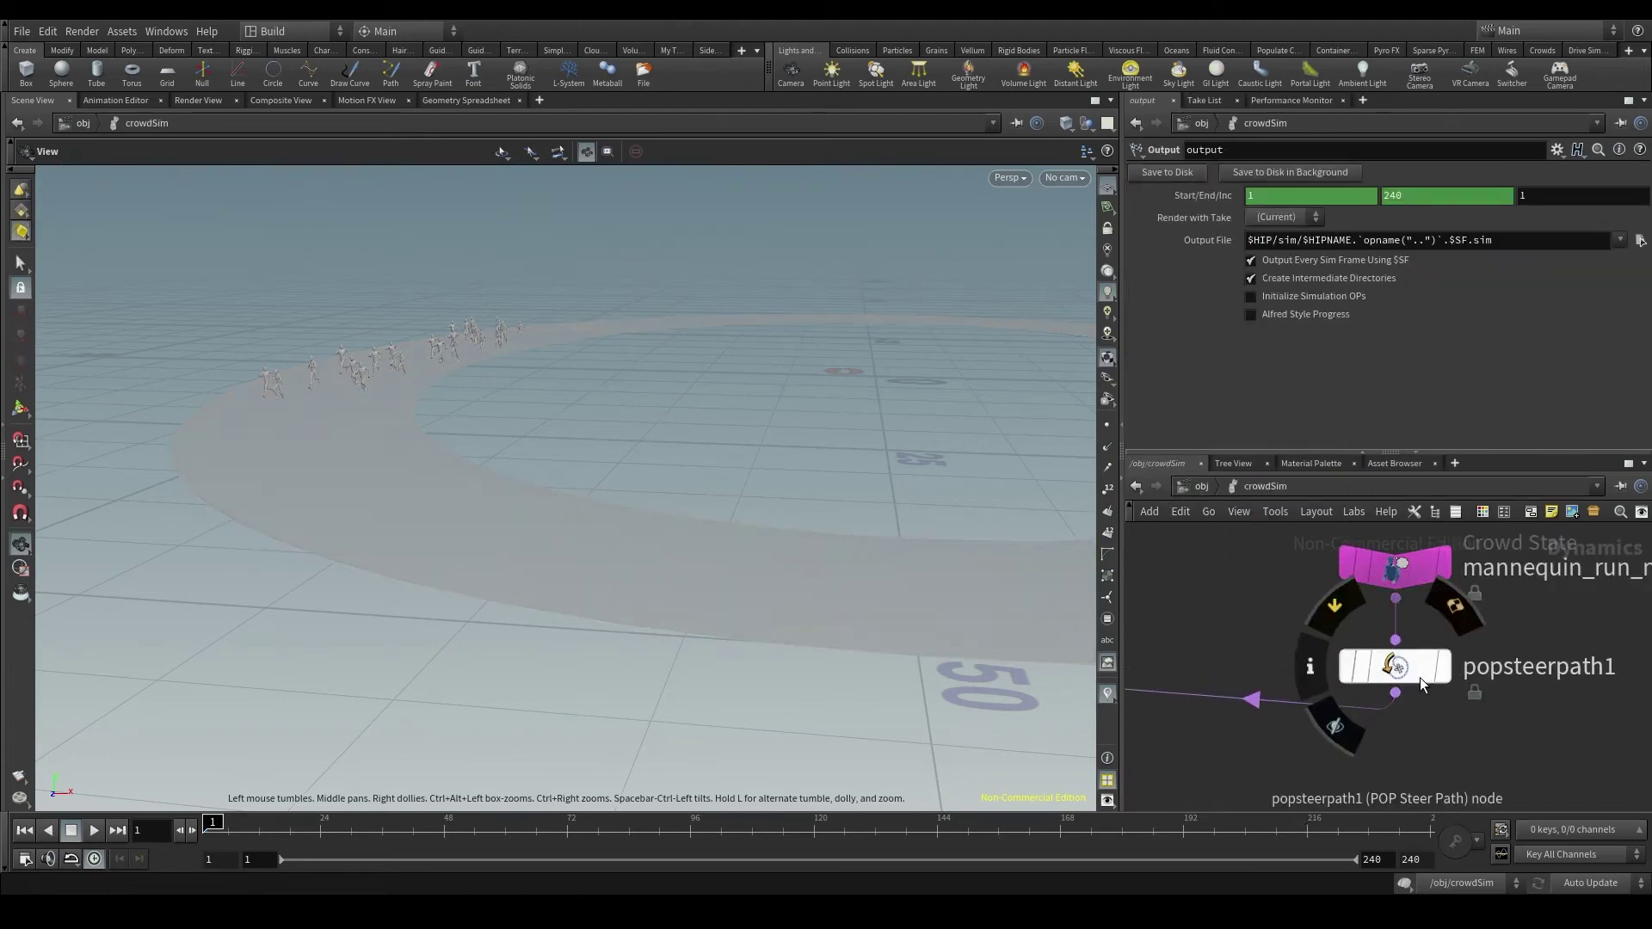
click(1419, 678)
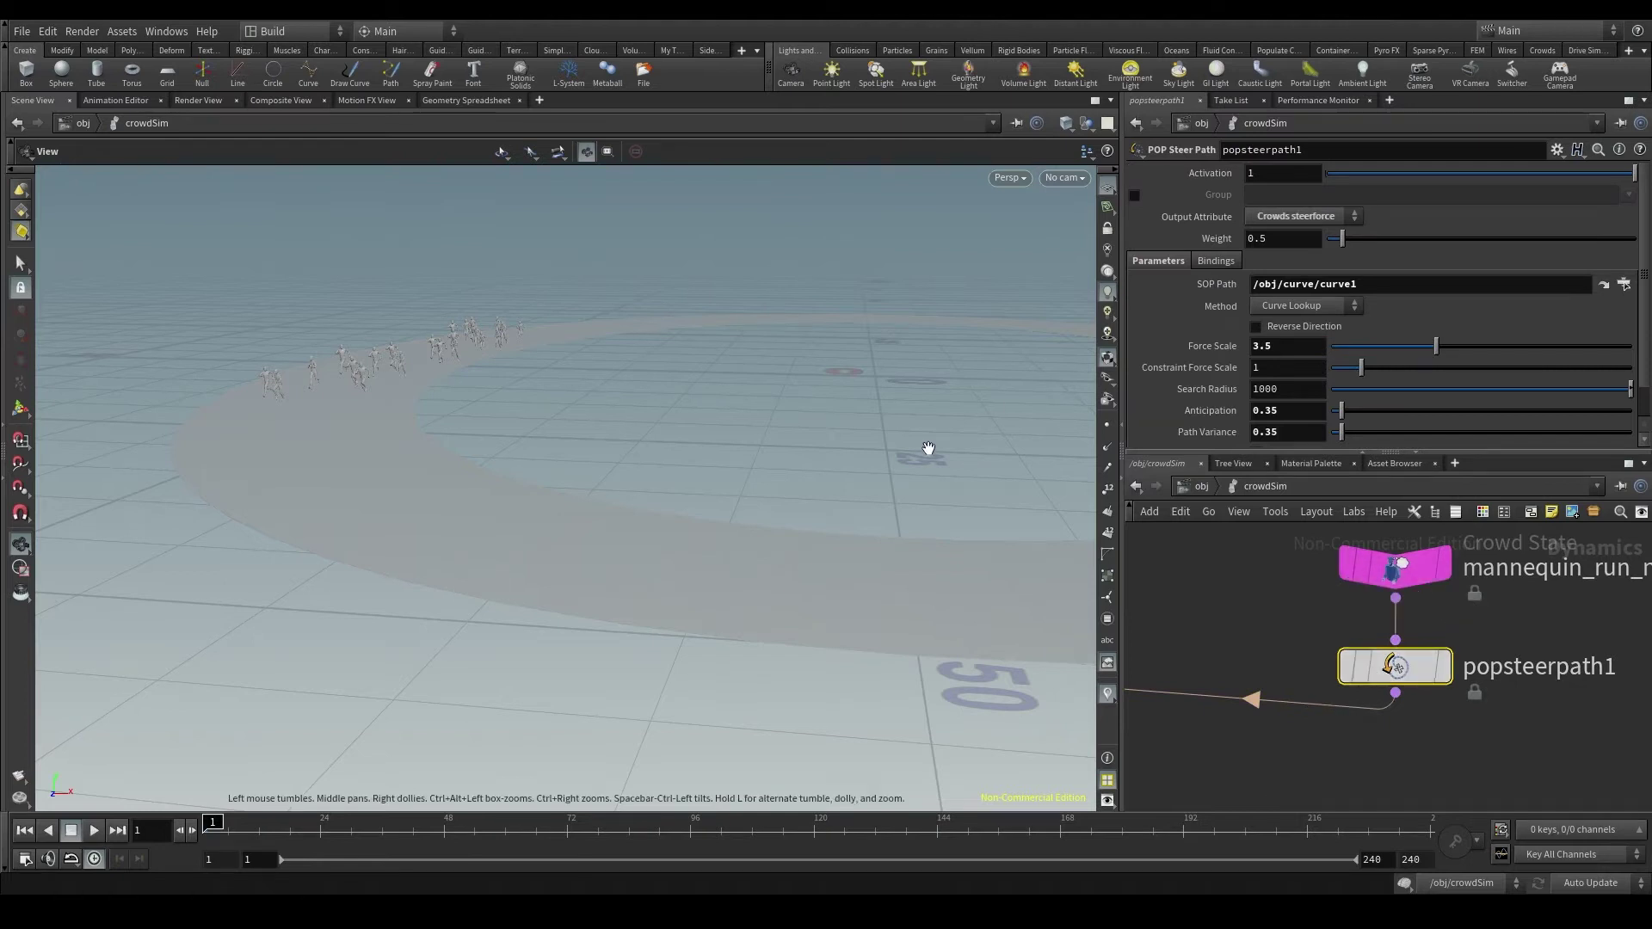
click(1202, 486)
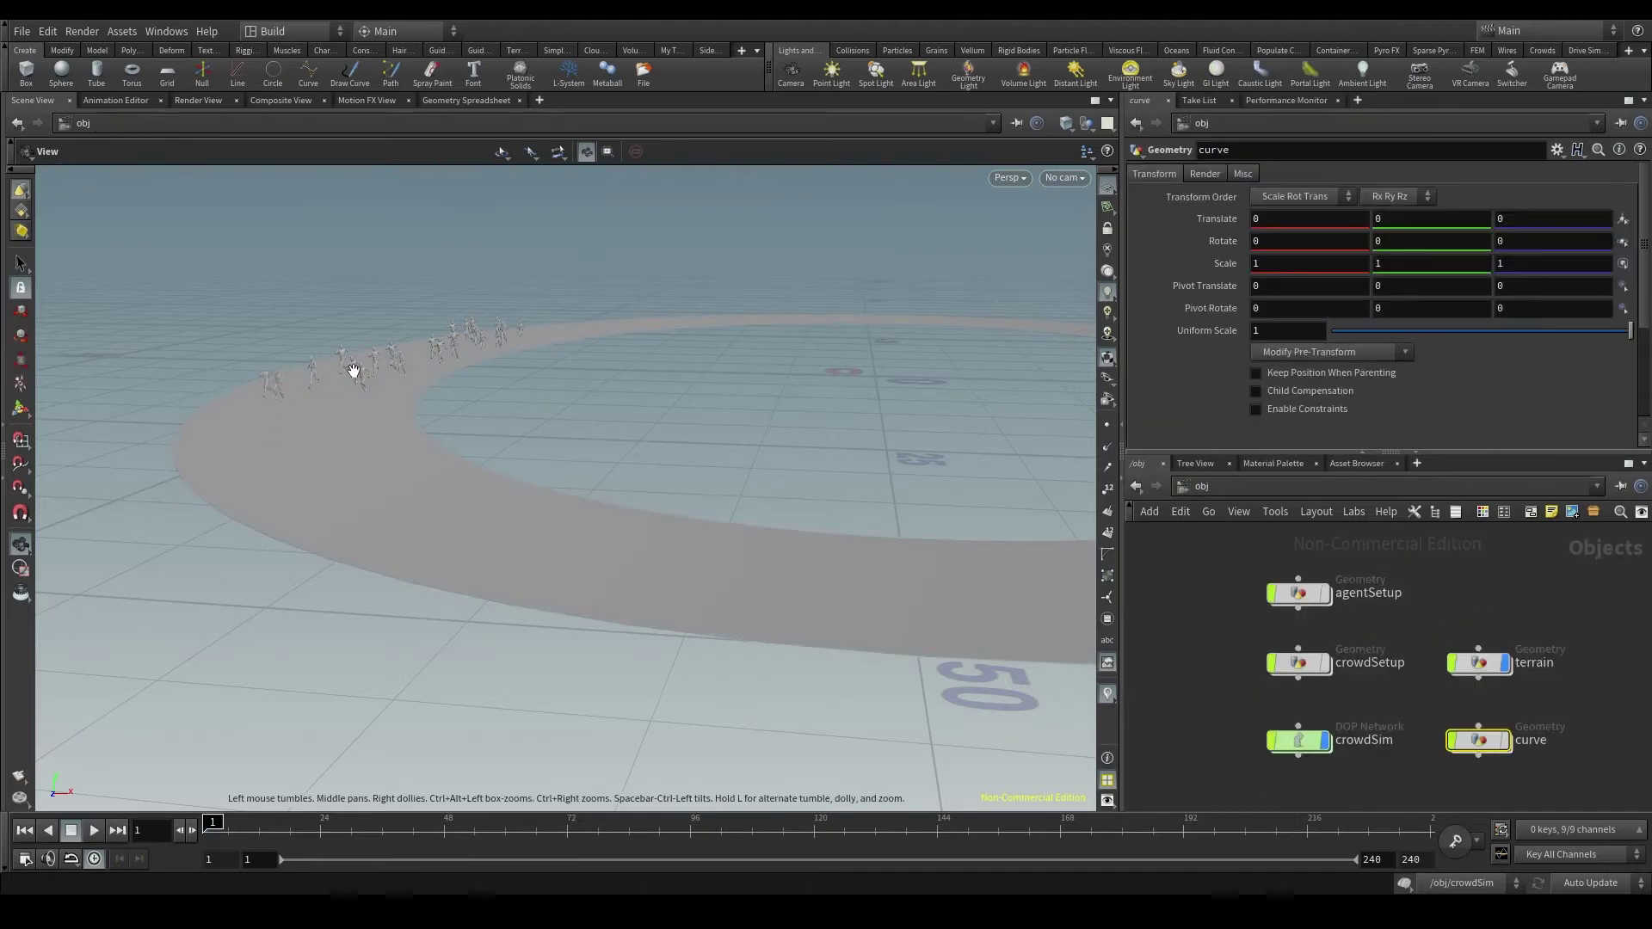
Play the crowd simulation, scrub back through the cached frames and step forward one frame
drag(557, 530, 182, 752)
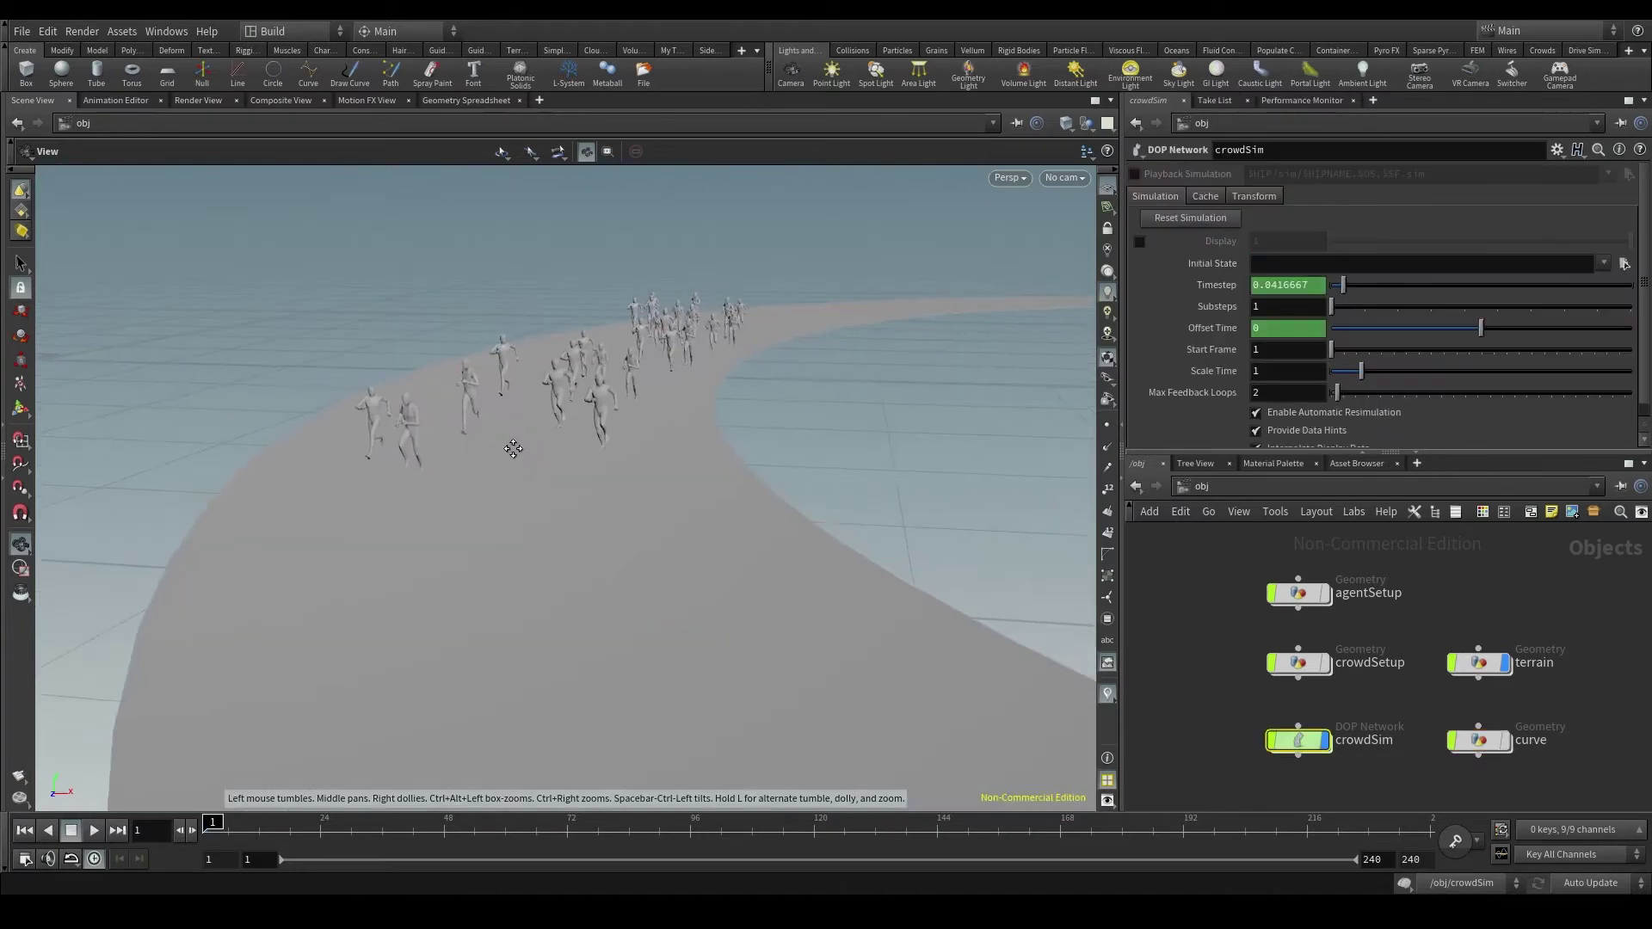
key(Up)
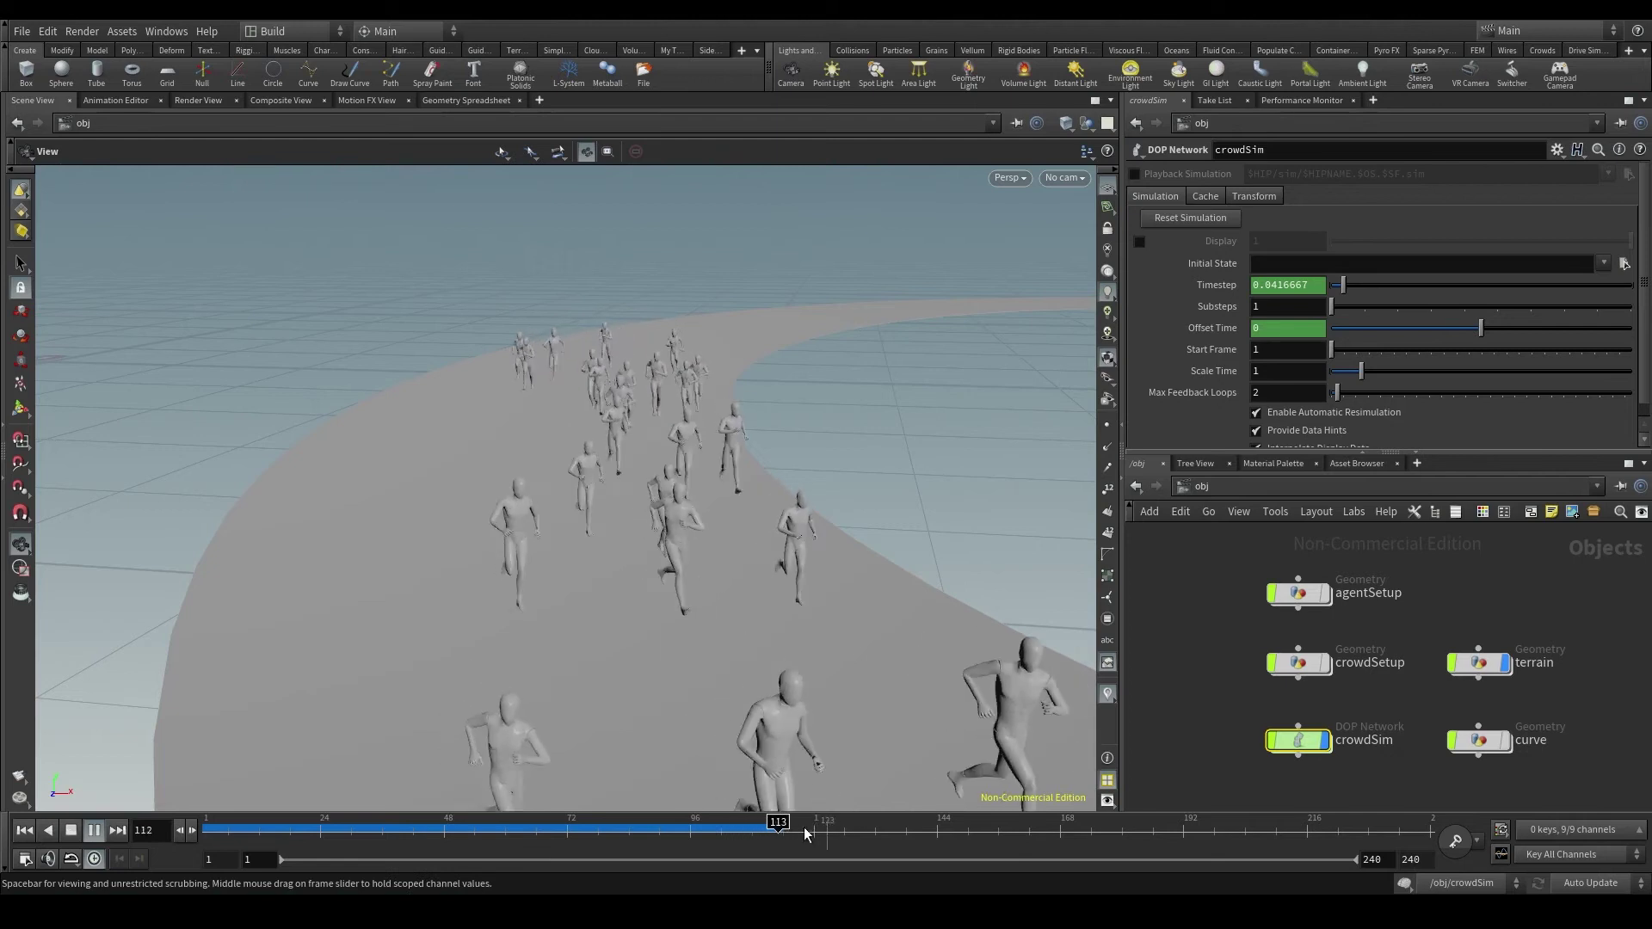
mouse_move(841, 828)
mouse_down()
mouse_move(482, 824)
mouse_move(912, 826)
mouse_move(208, 823)
mouse_up()
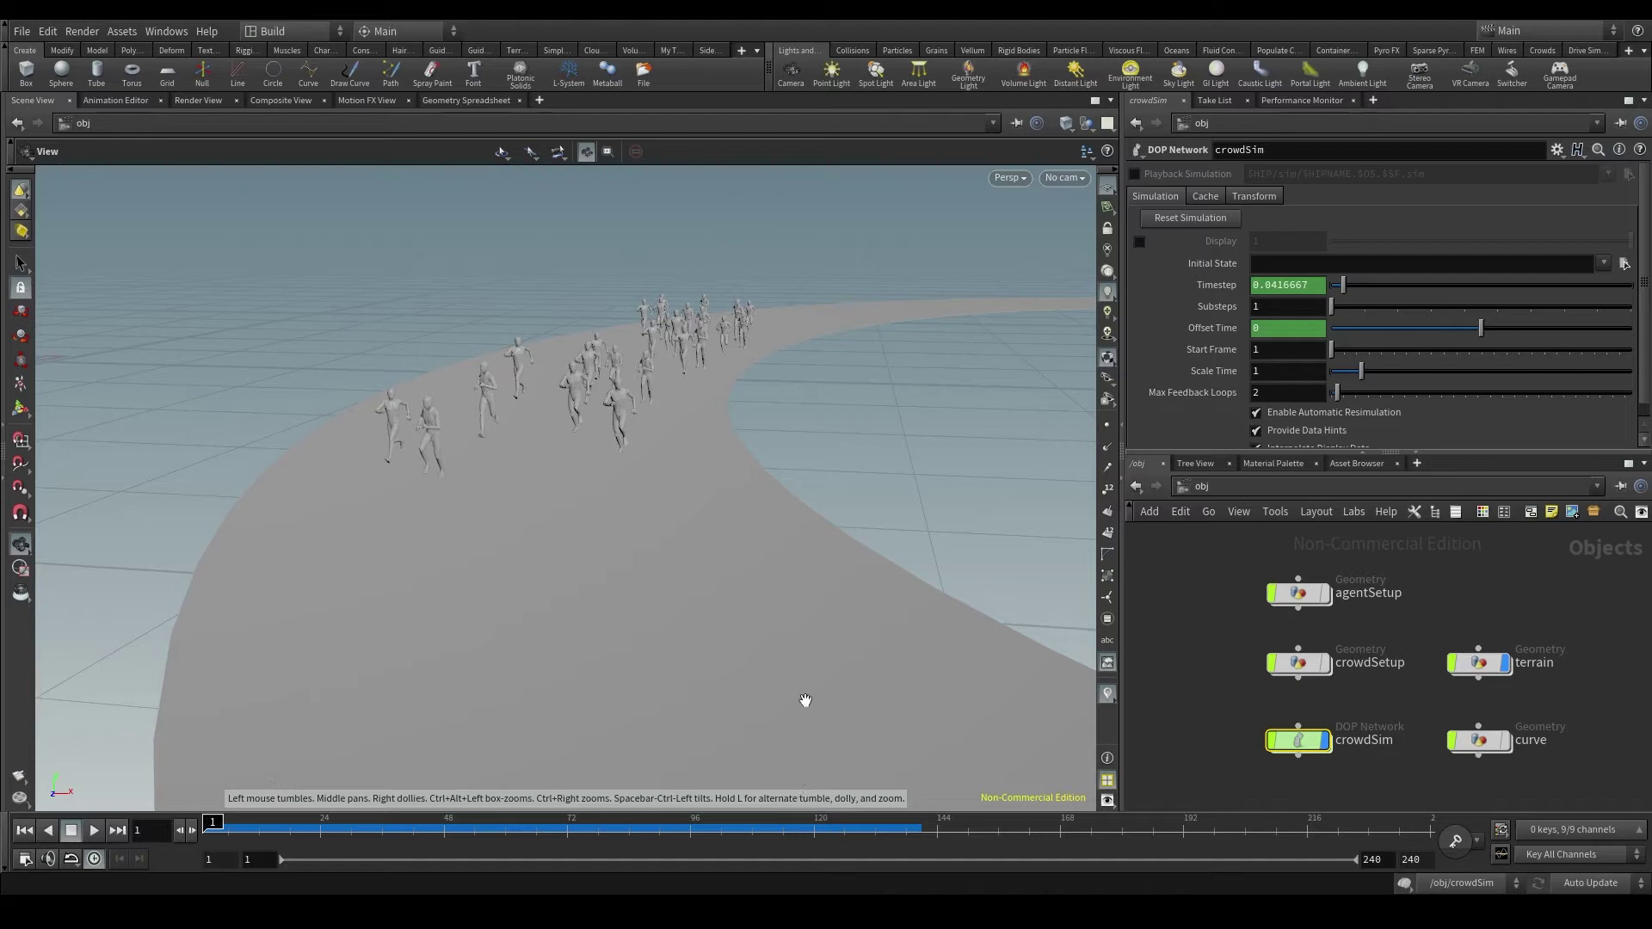
key(Right)
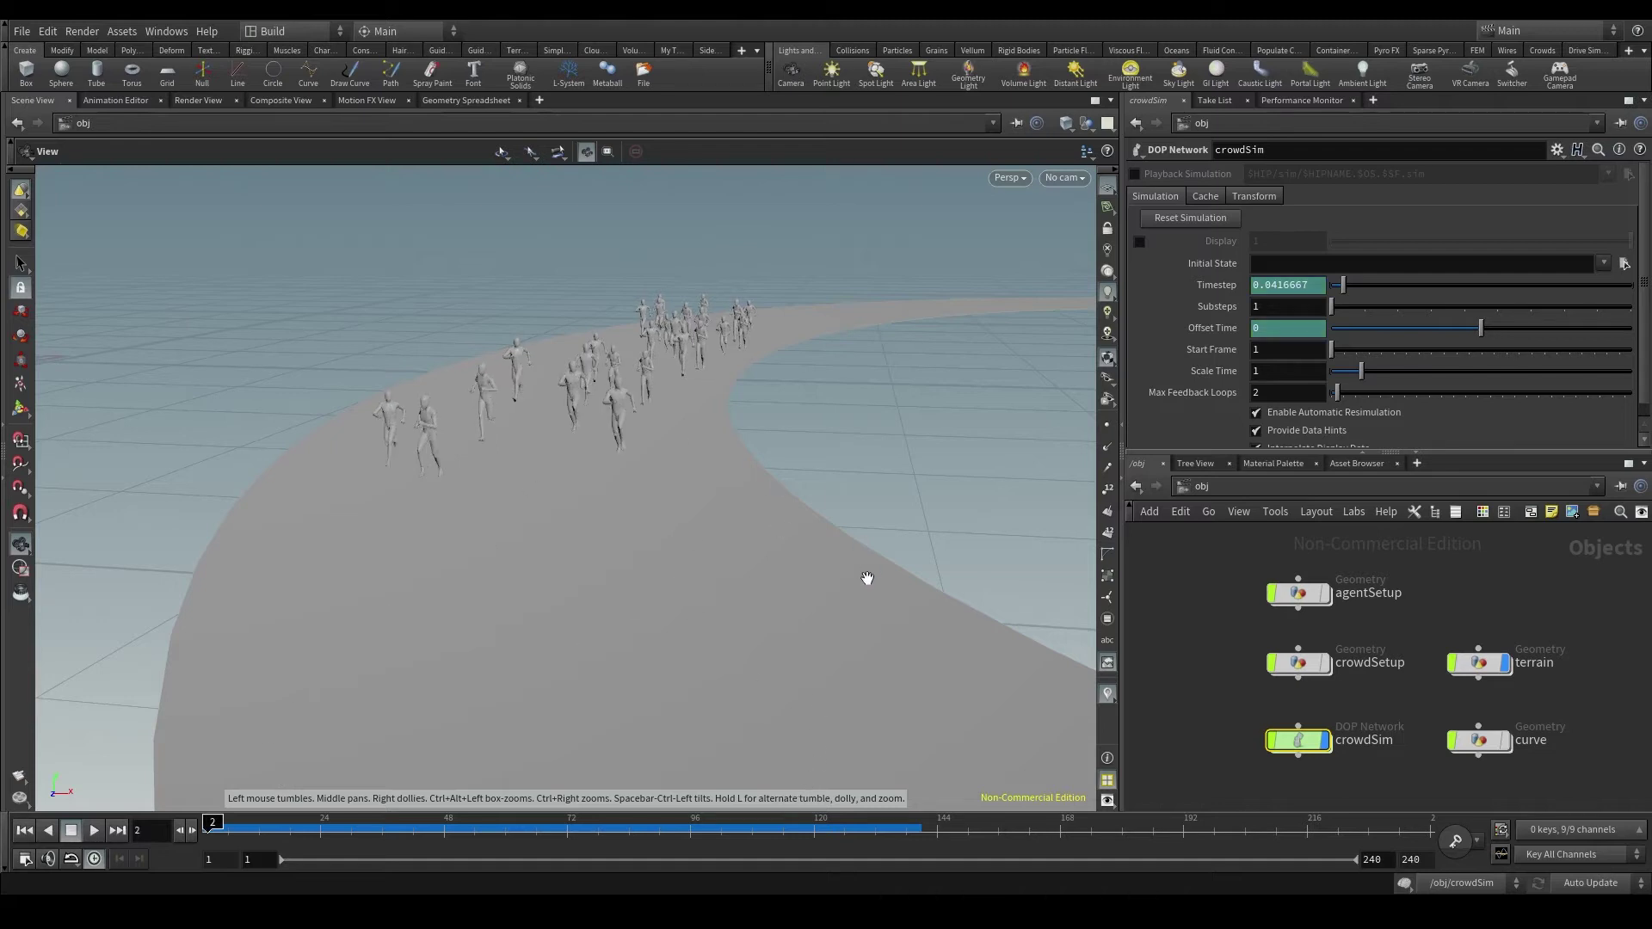
Play, stop and scrub repeatedly until all 240 frames are cached, then replay from frame 1
mouse_move(237, 828)
mouse_down()
mouse_move(804, 821)
mouse_move(374, 826)
mouse_move(413, 822)
mouse_up()
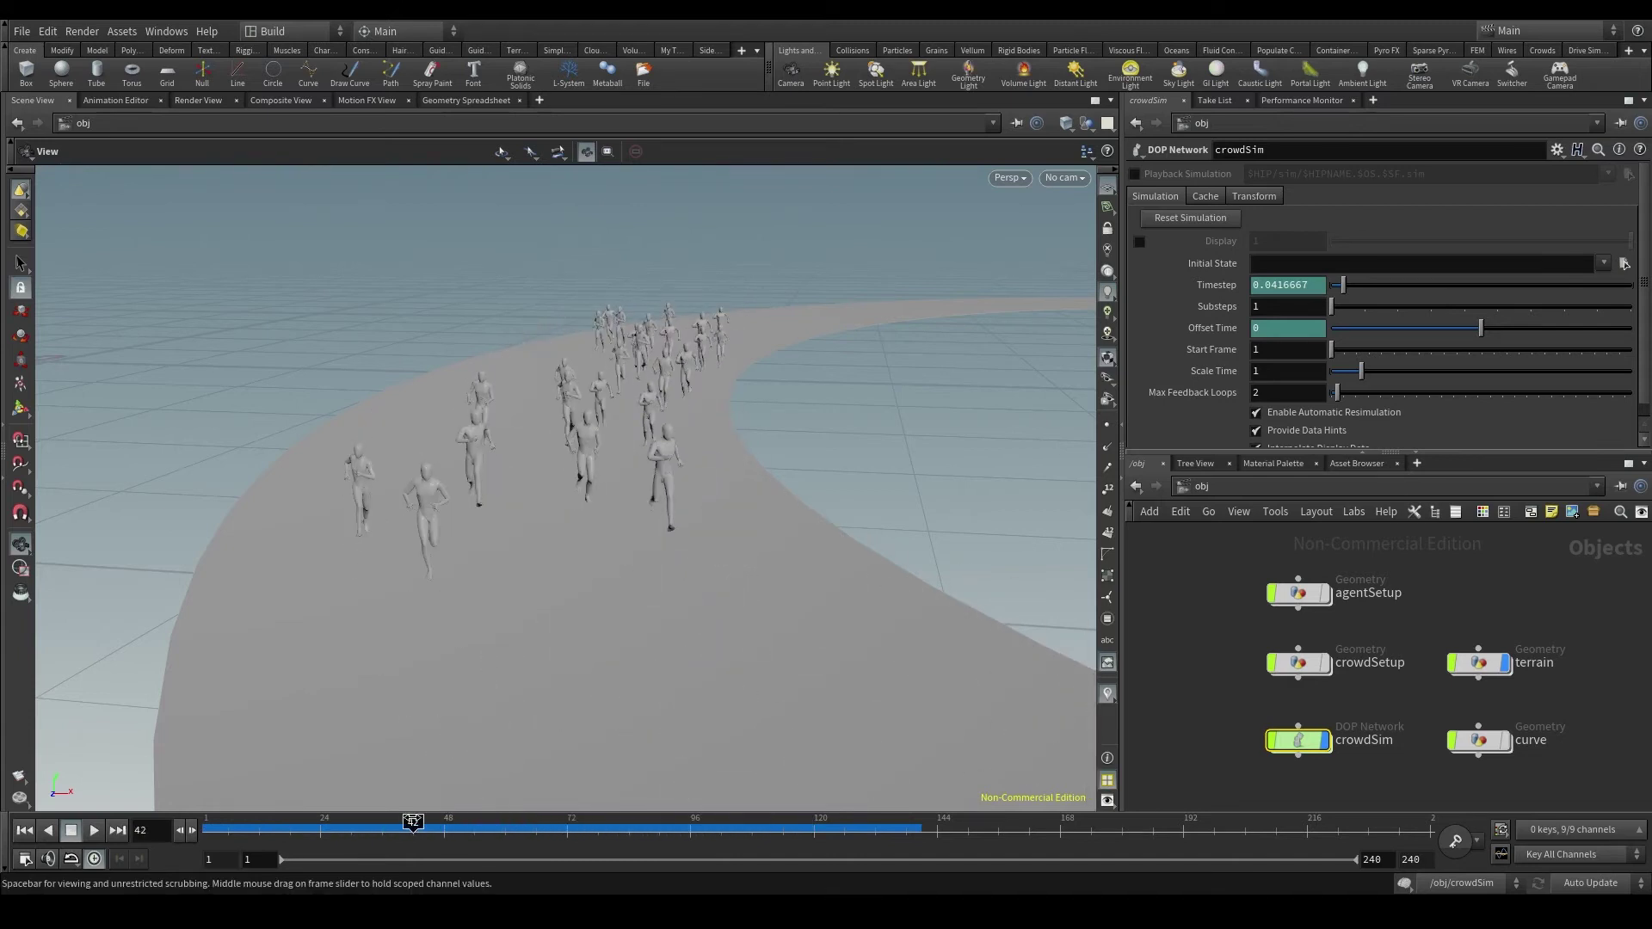
click(95, 830)
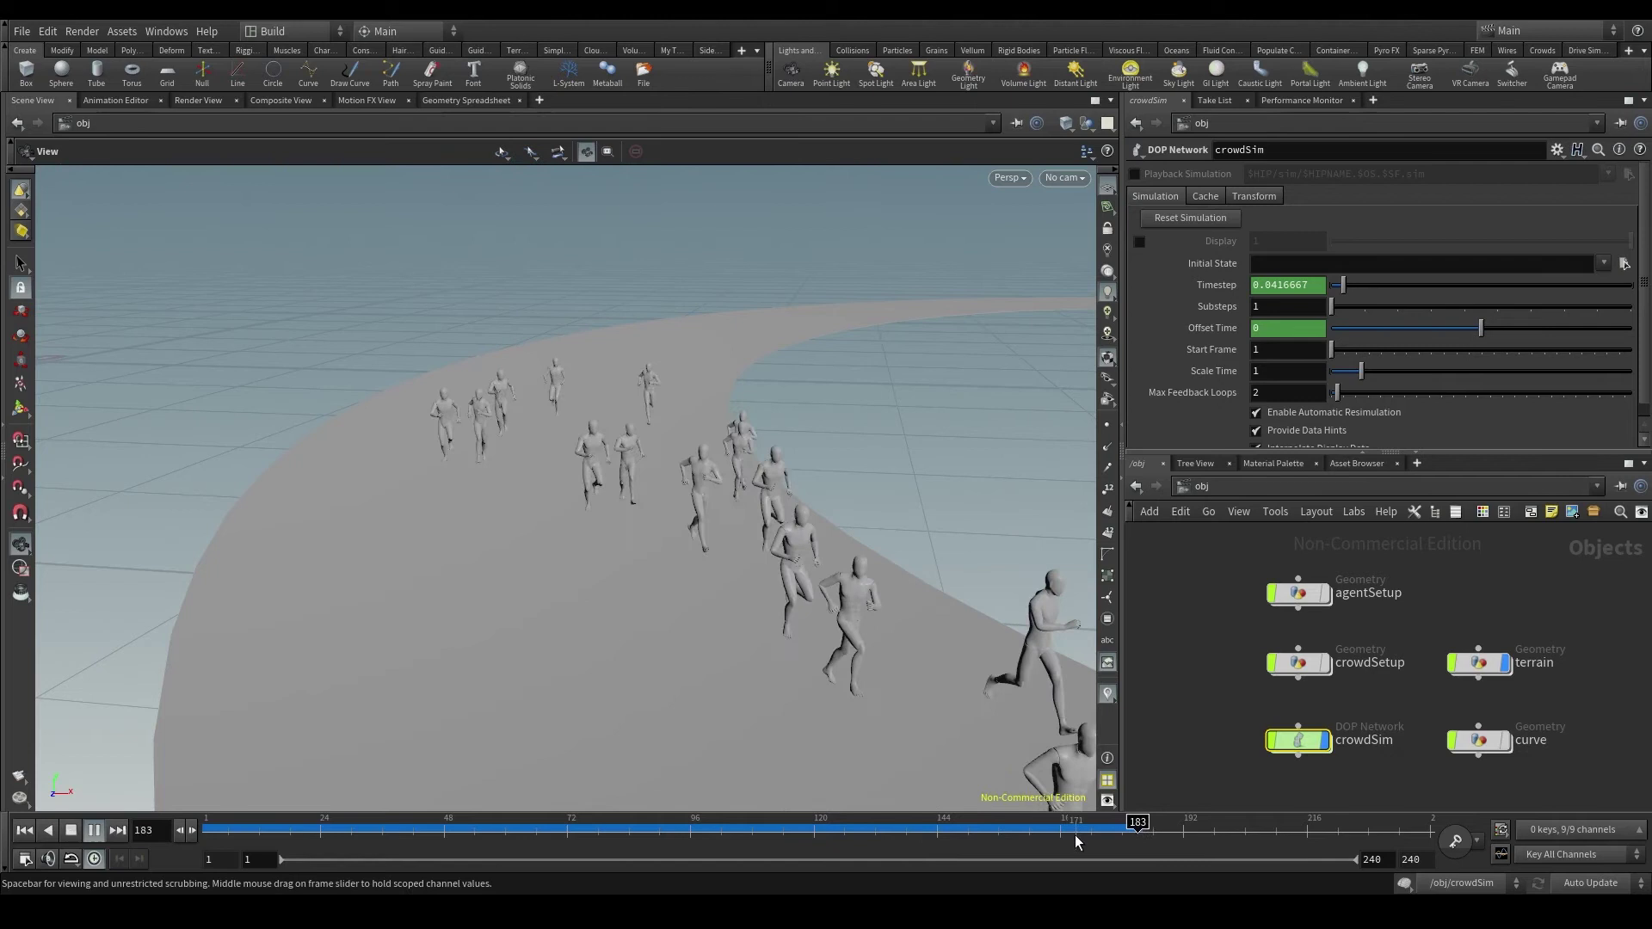
click(1039, 823)
mouse_move(1039, 823)
mouse_down()
mouse_move(598, 824)
mouse_move(885, 823)
mouse_up()
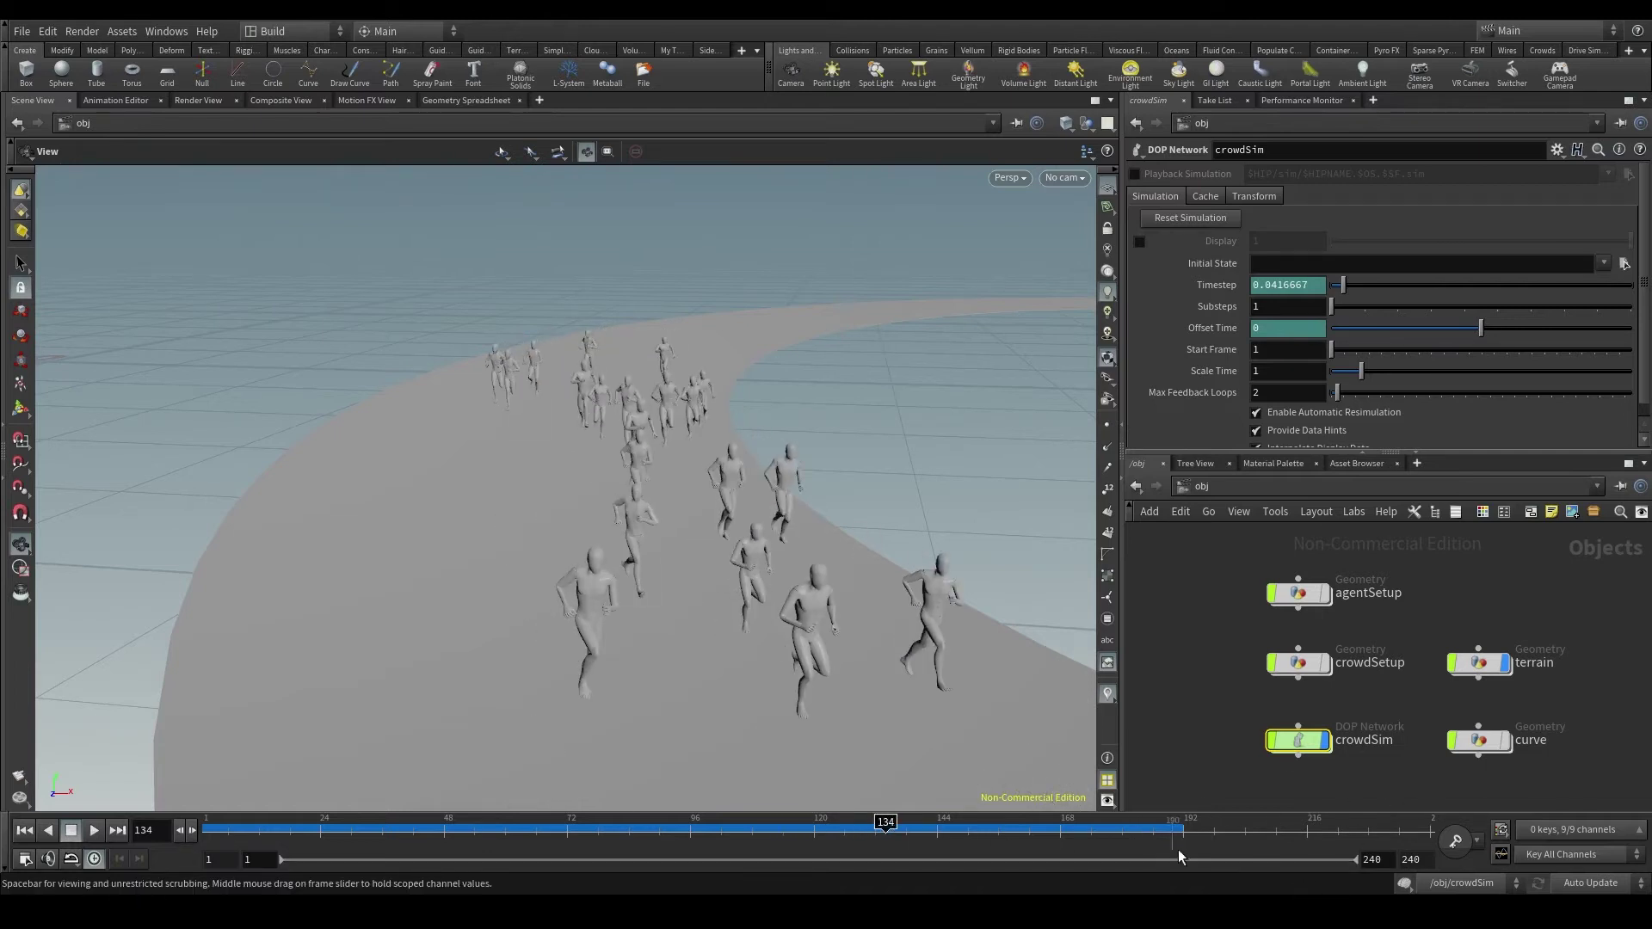
click(96, 833)
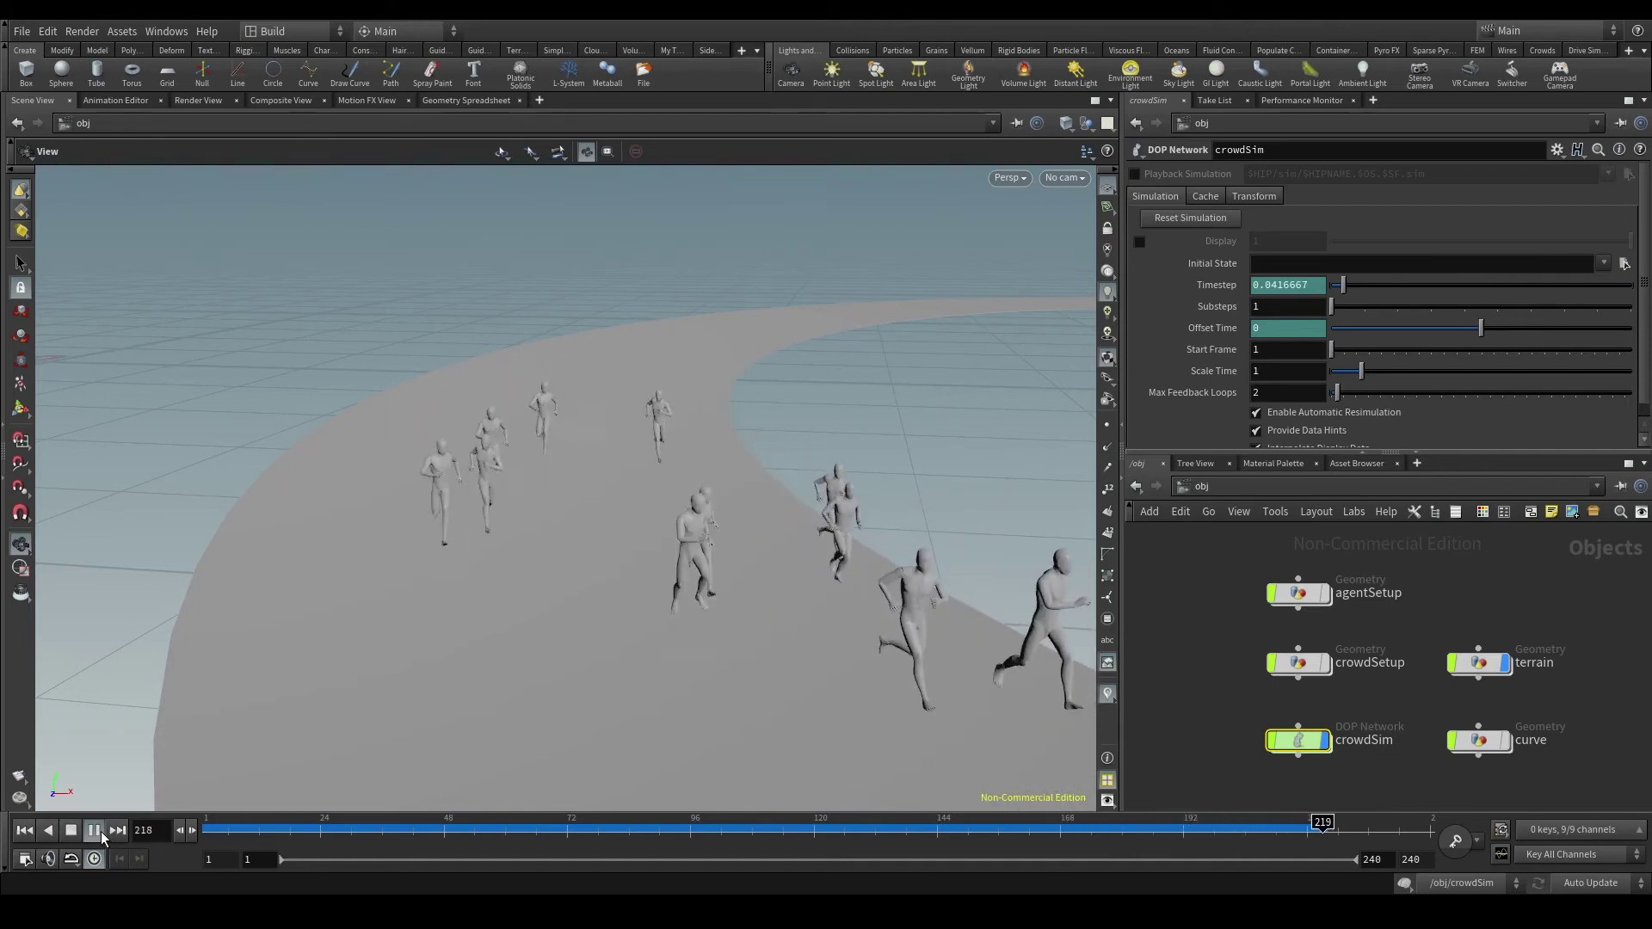
click(215, 823)
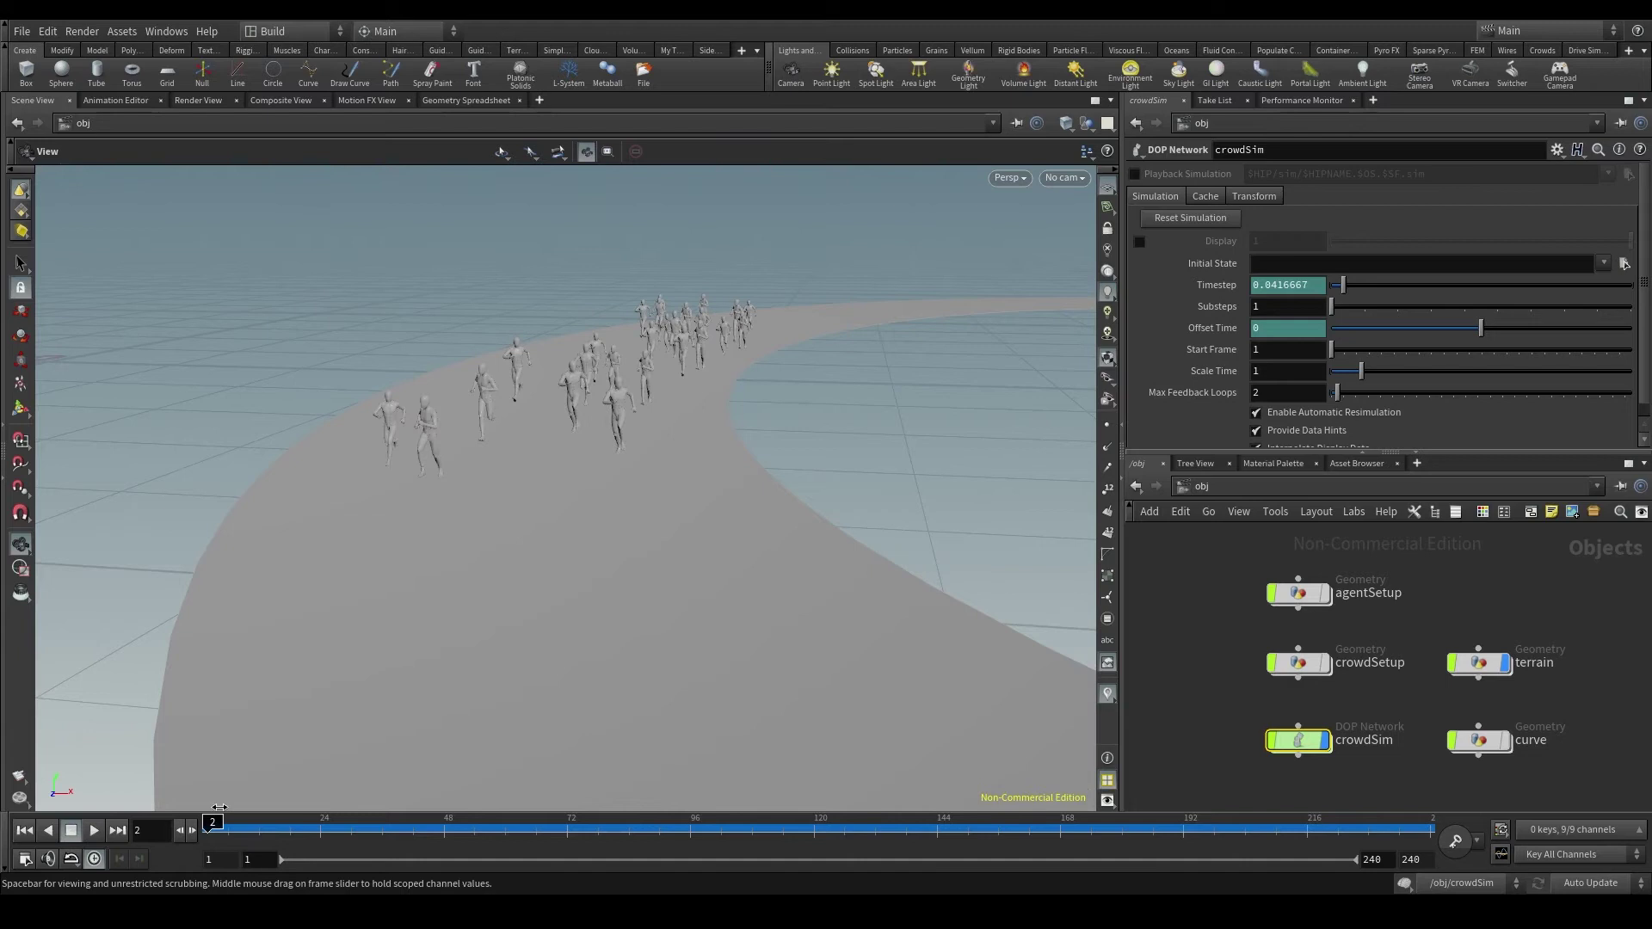
drag(245, 810, 207, 824)
key(Up)
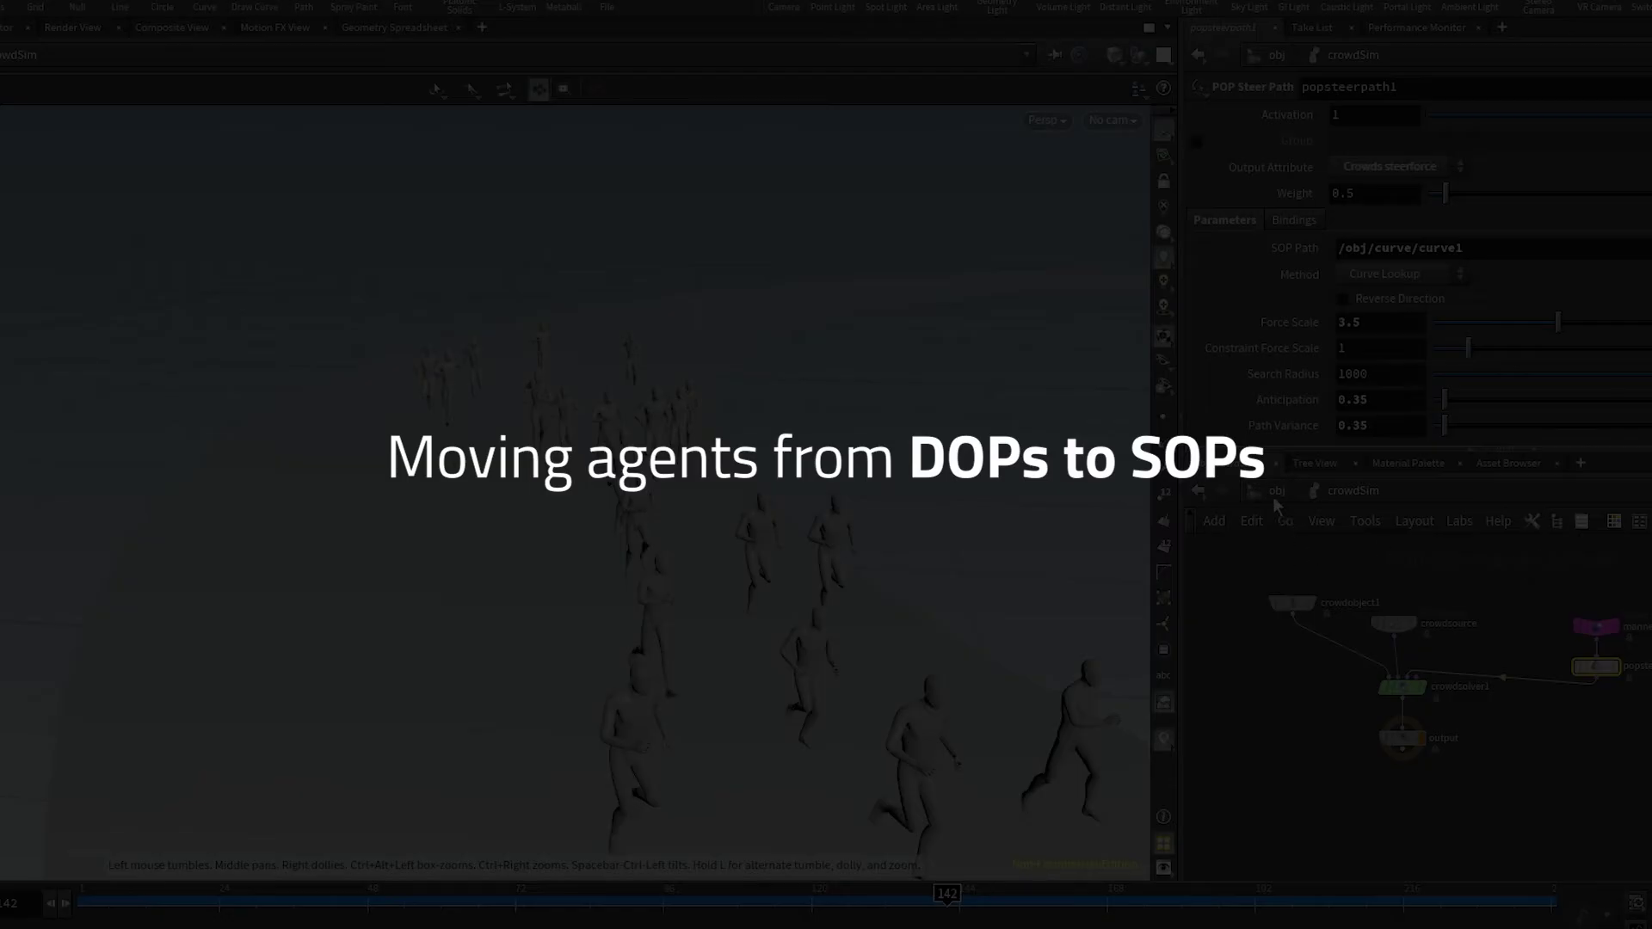
Return to /obj and play the simulation, pausing at frame 142
click(1276, 490)
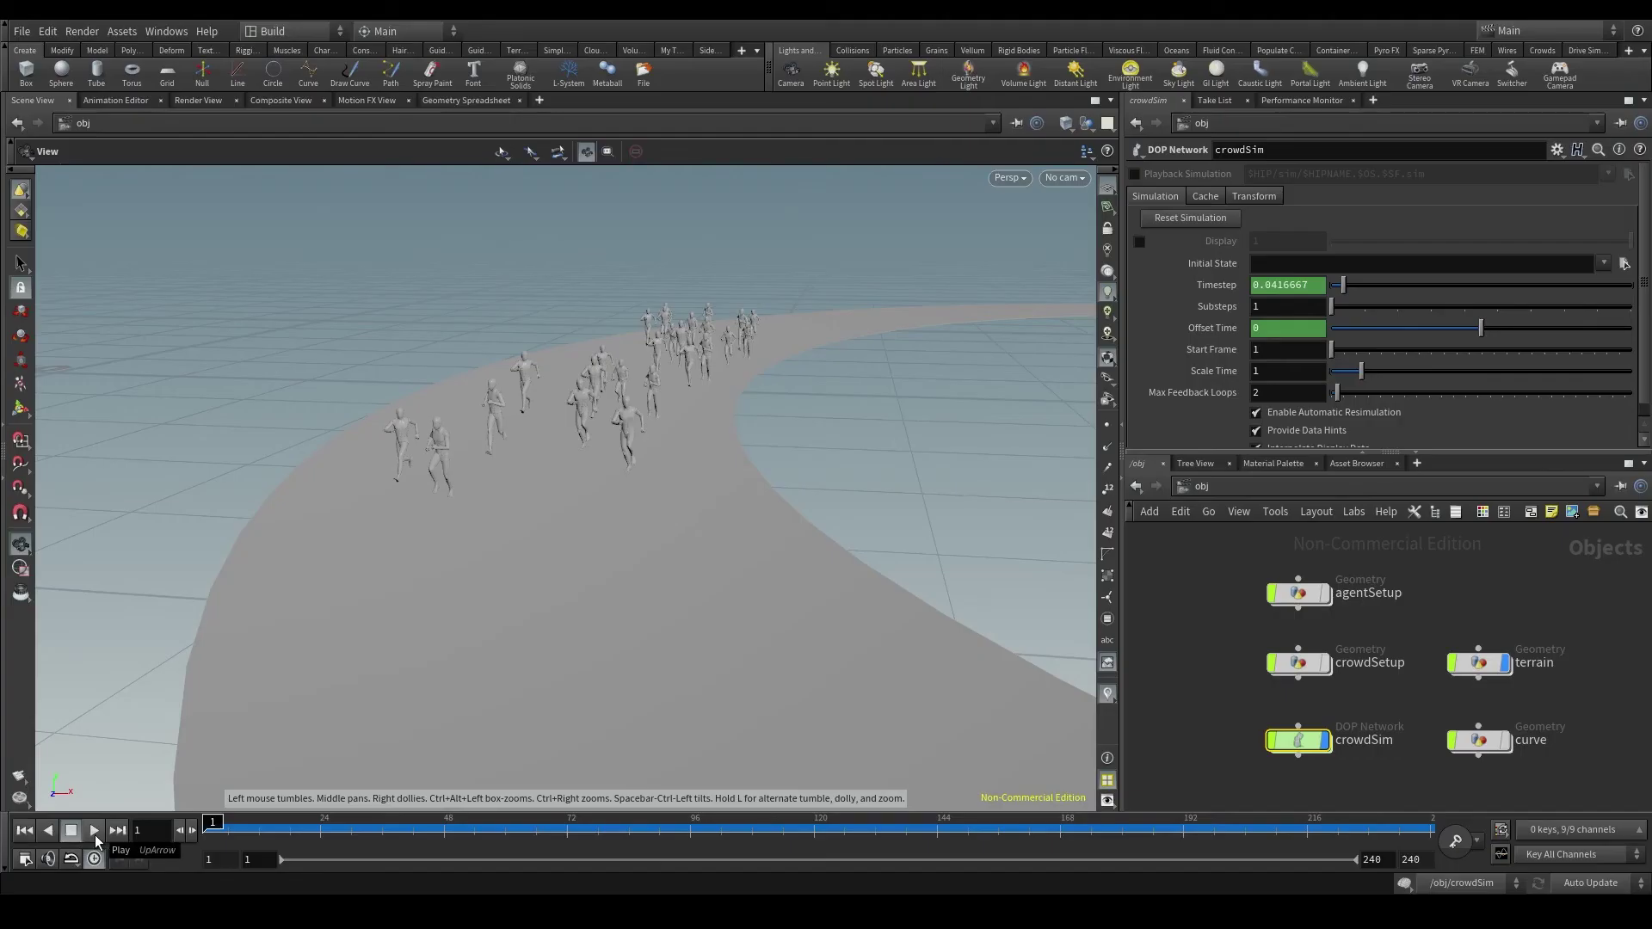
click(95, 830)
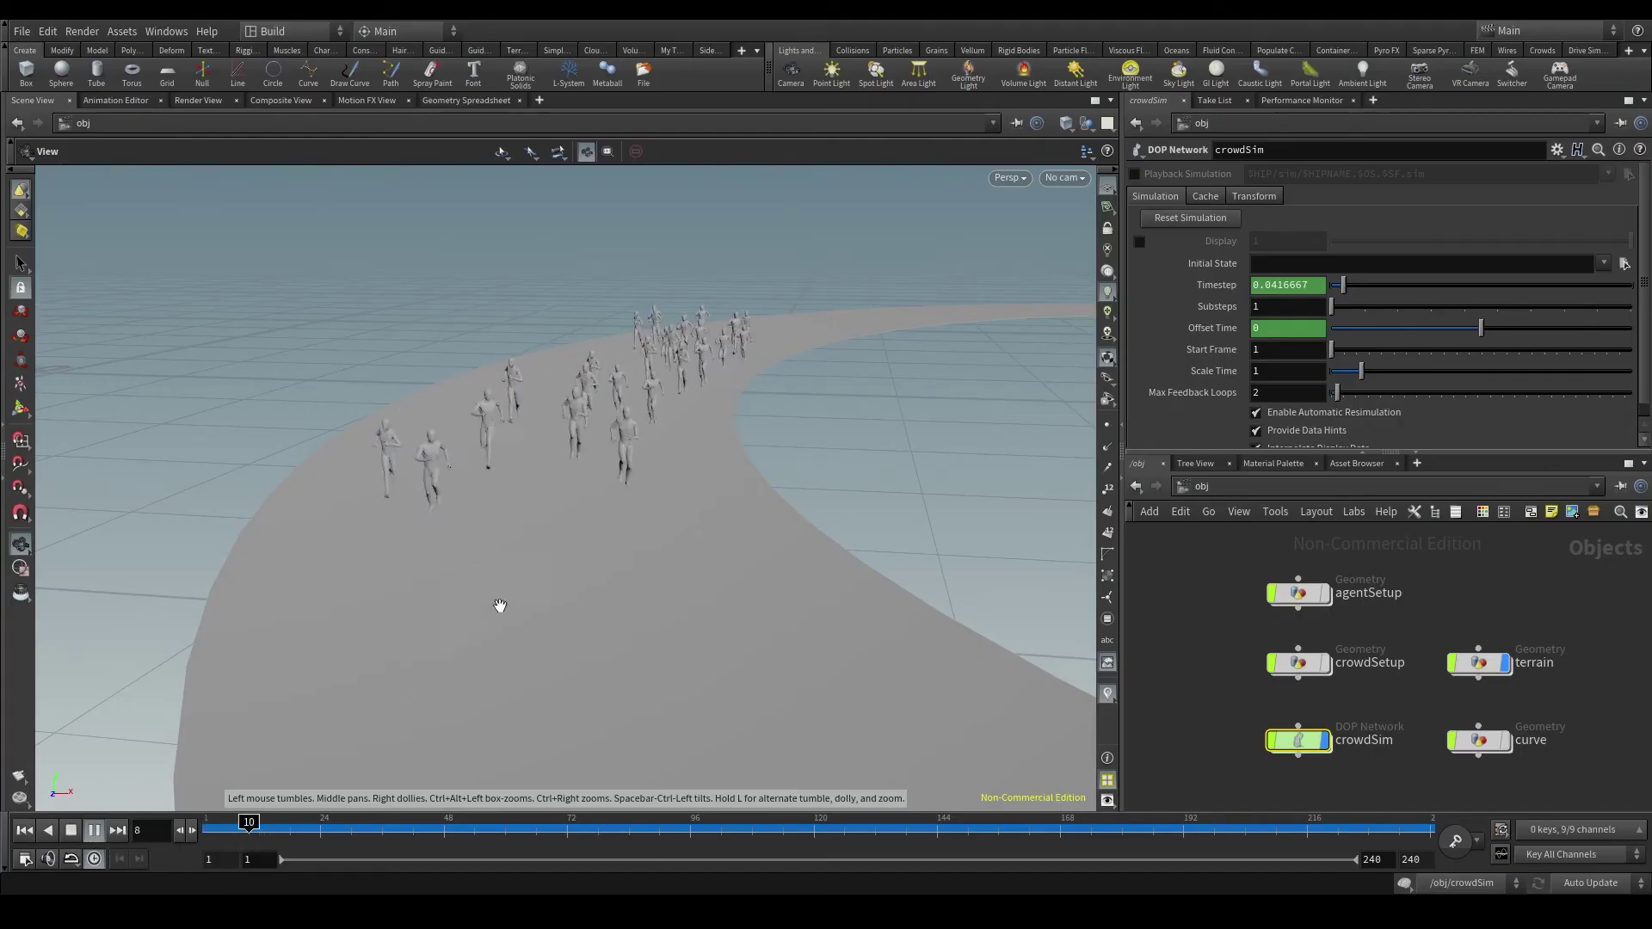
click(95, 830)
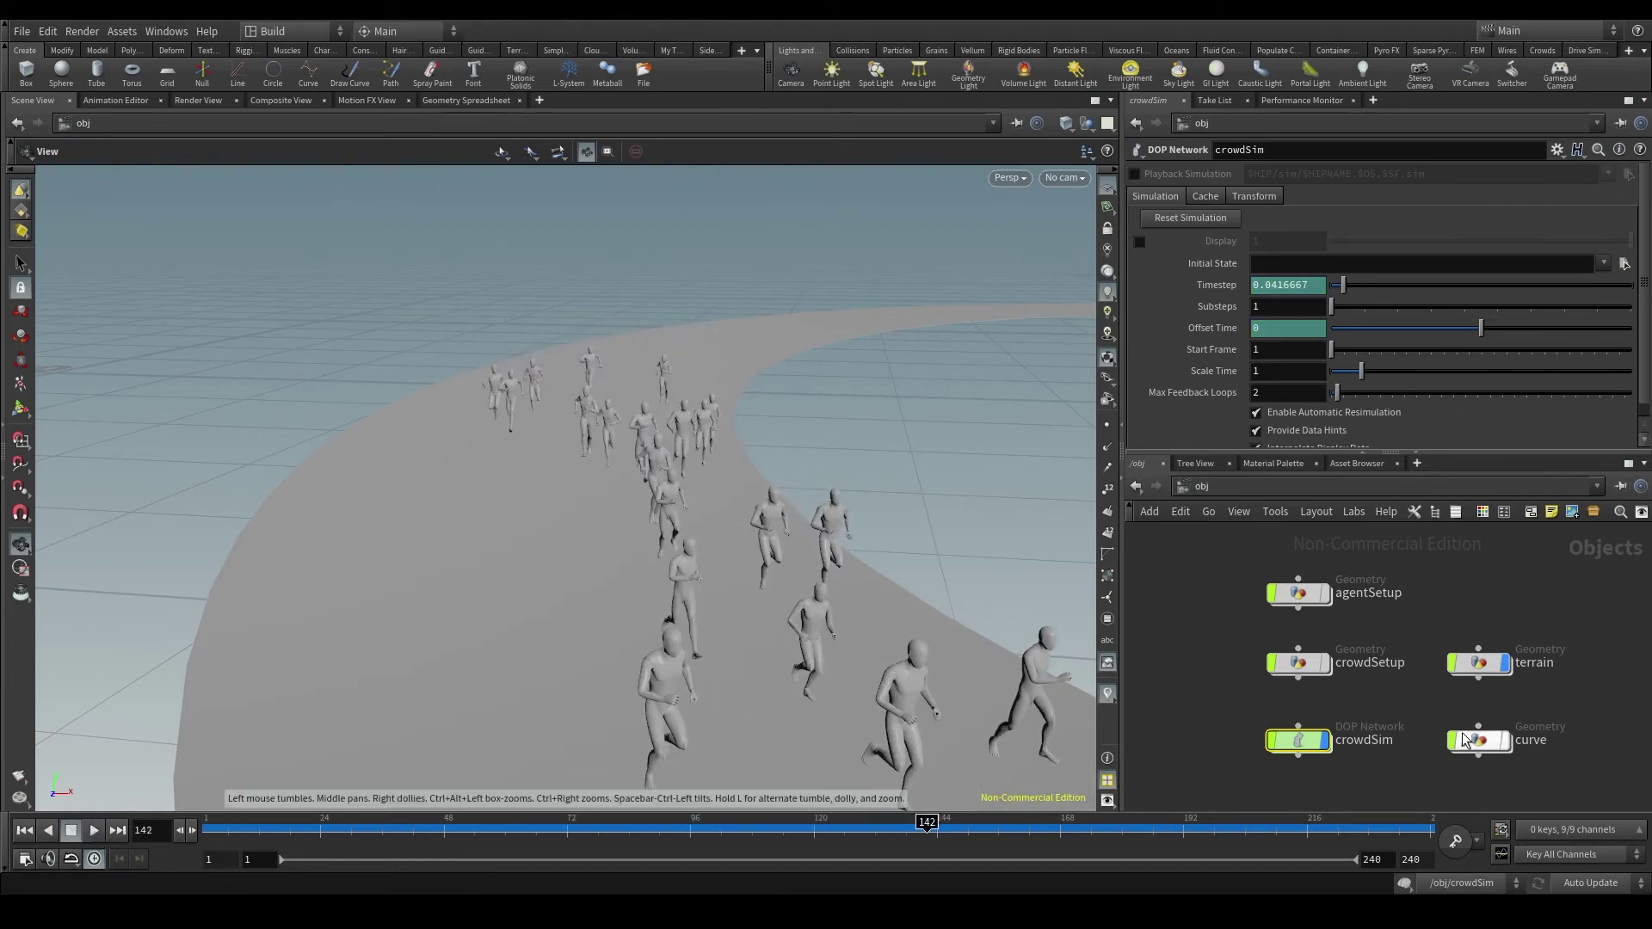
Dive into crowdSim to frame all its nodes, then go back up to /obj
double_click(1301, 741)
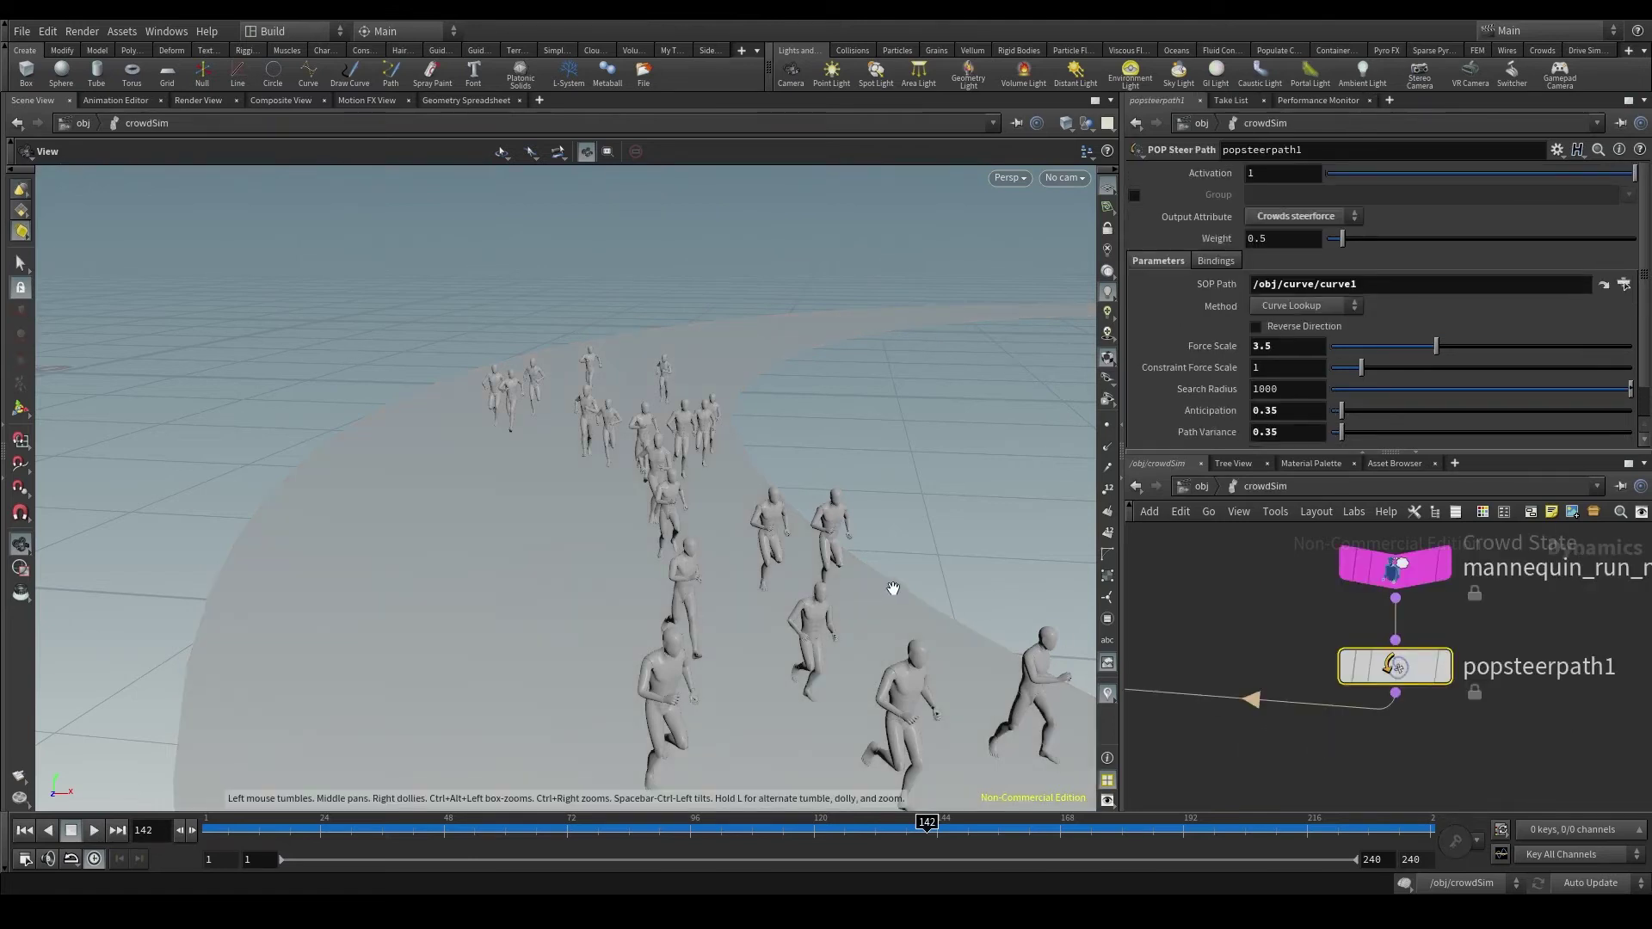
key(h)
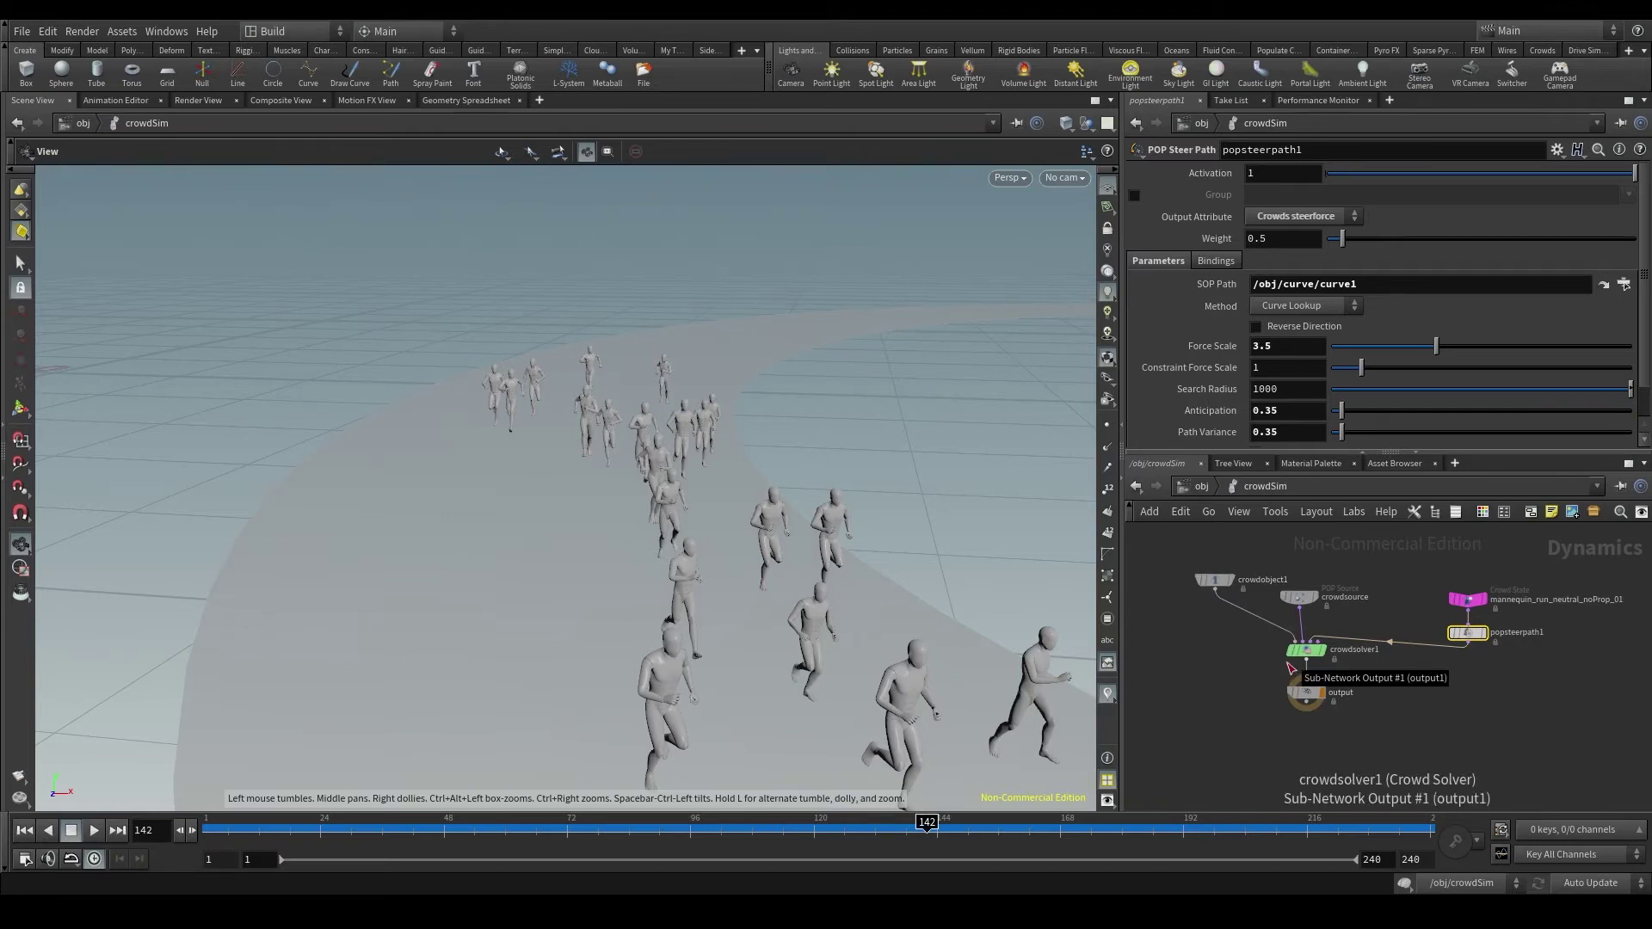
click(1202, 487)
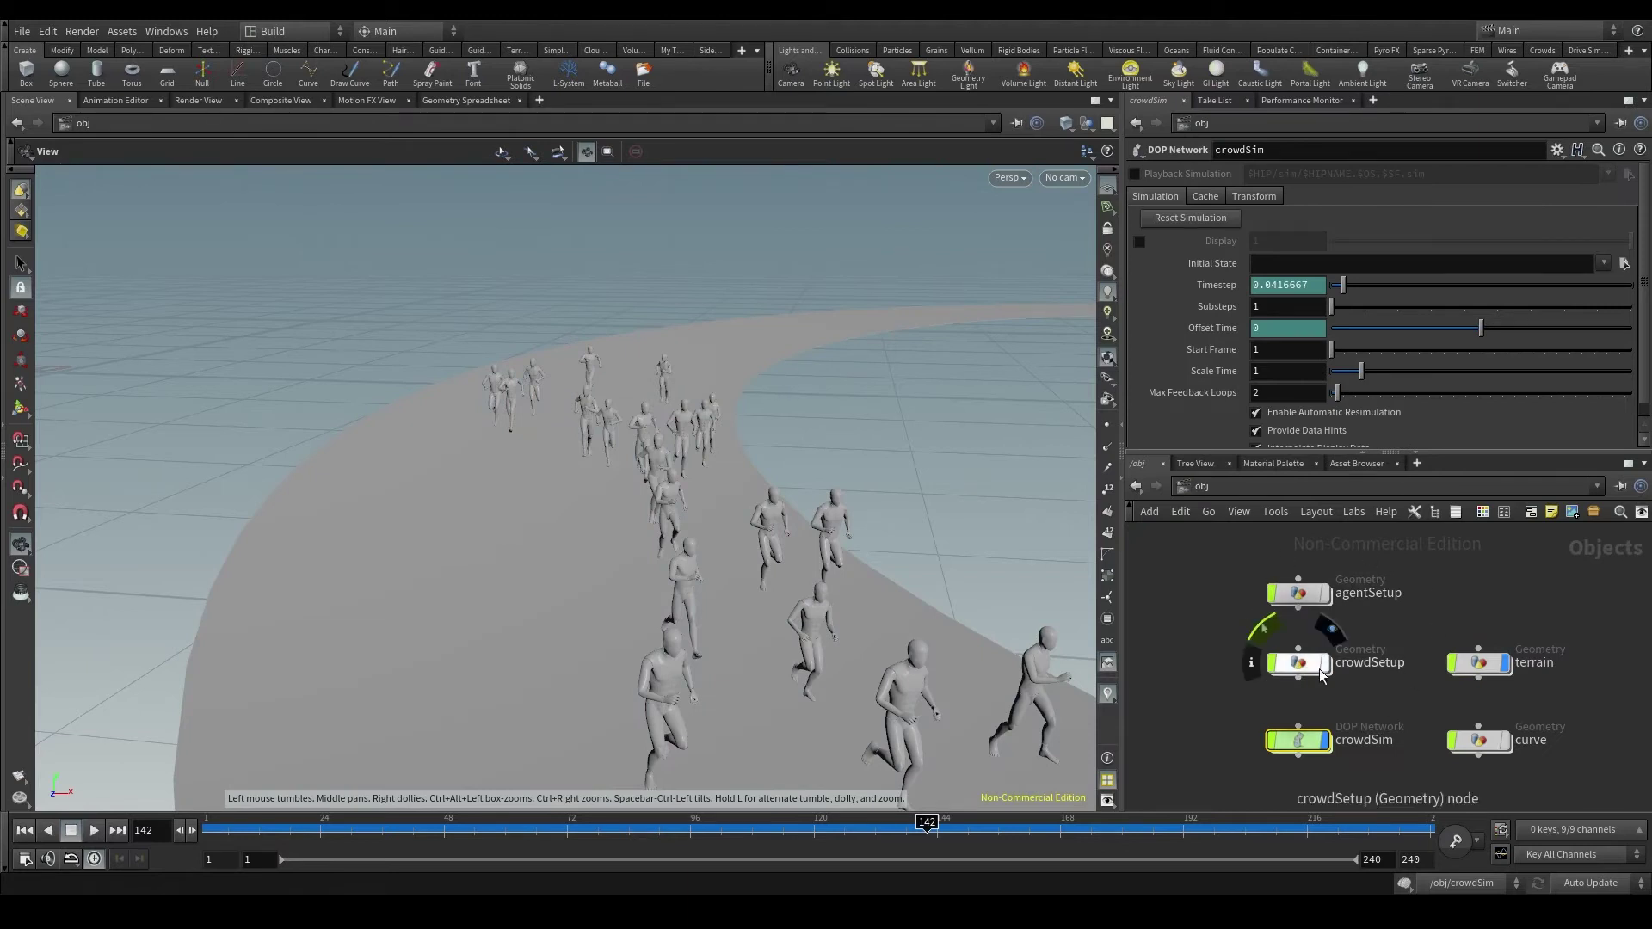
click(1298, 593)
double_click(1299, 742)
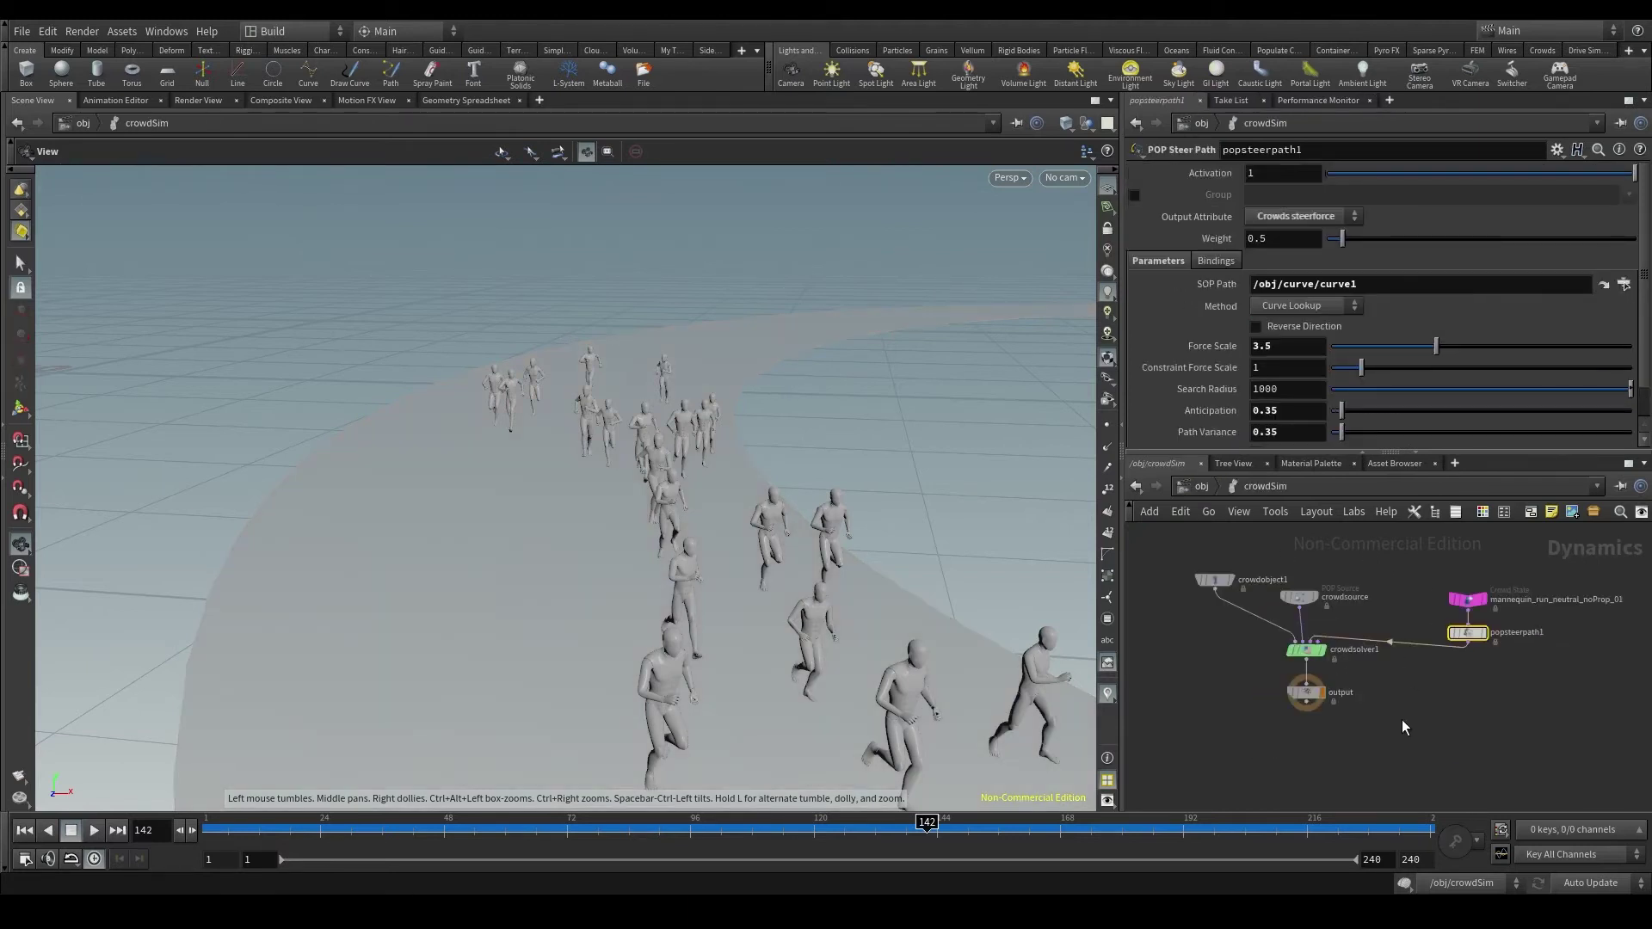
click(1200, 487)
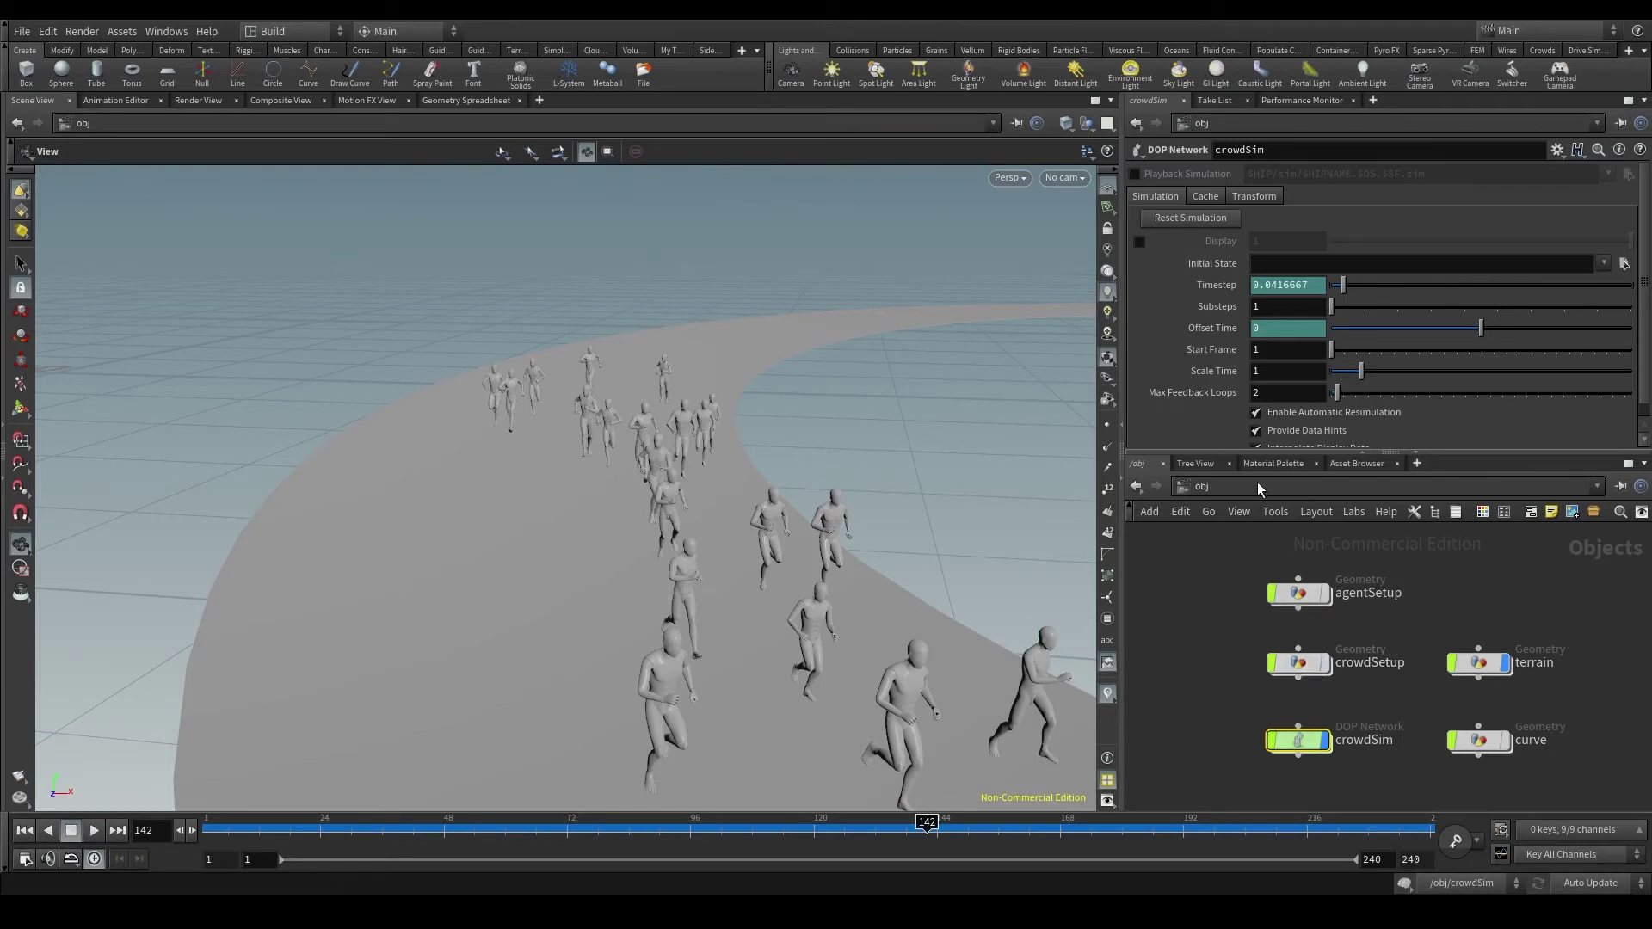
Add a new Geometry object and rename it crowdSim_cache
key(Tab)
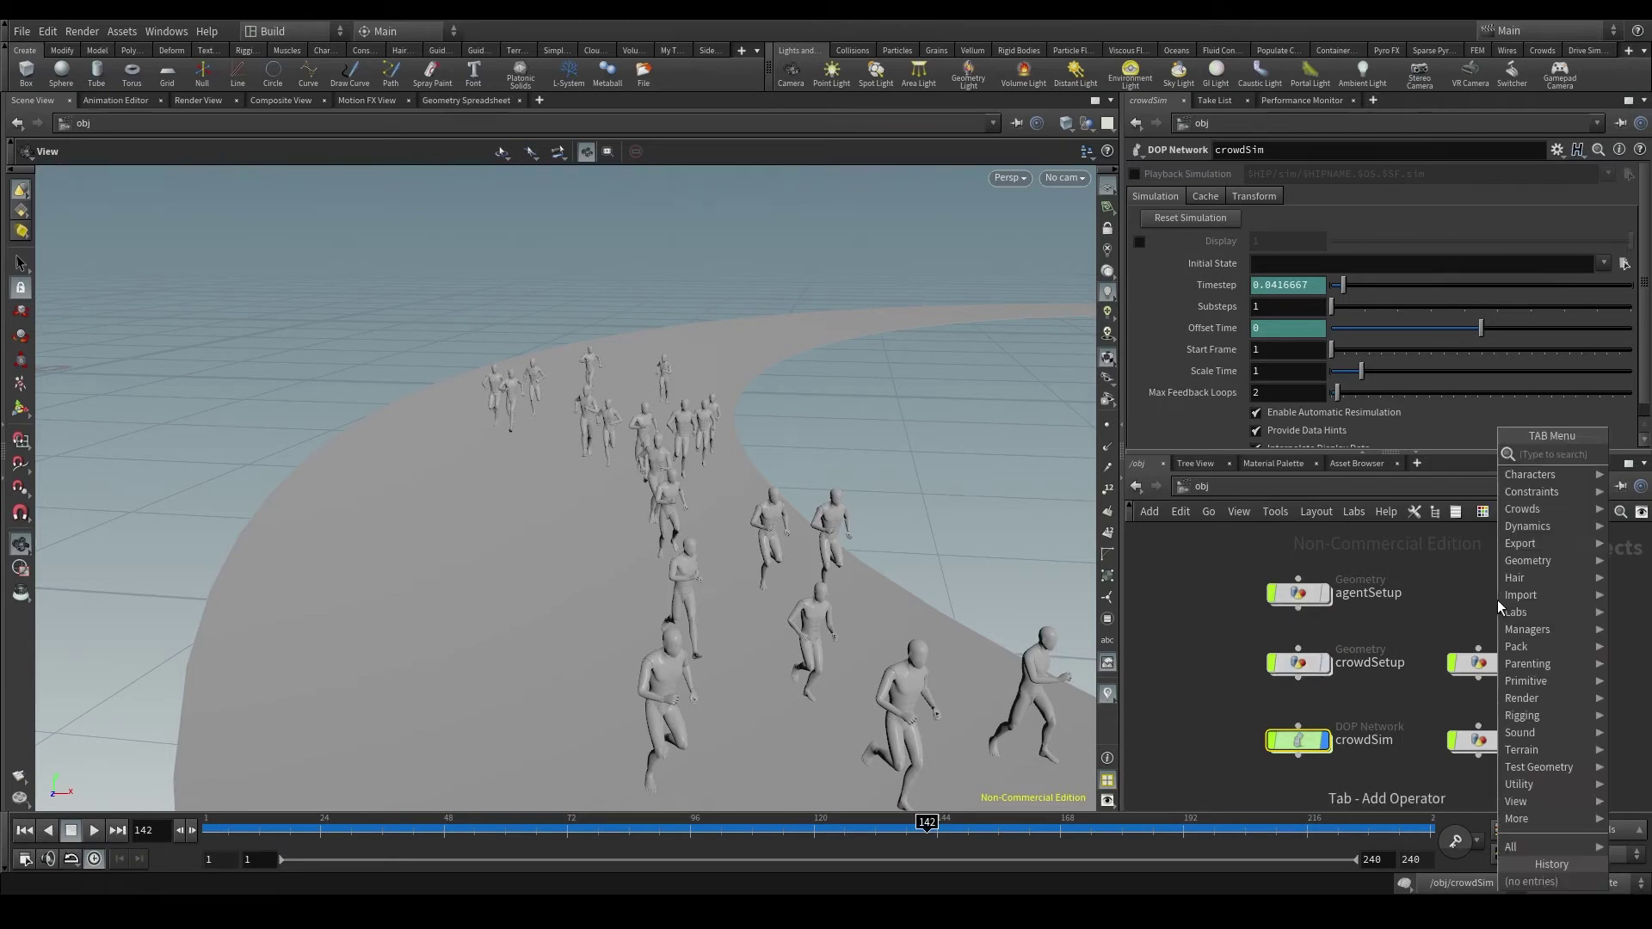
text(test)
key(Return)
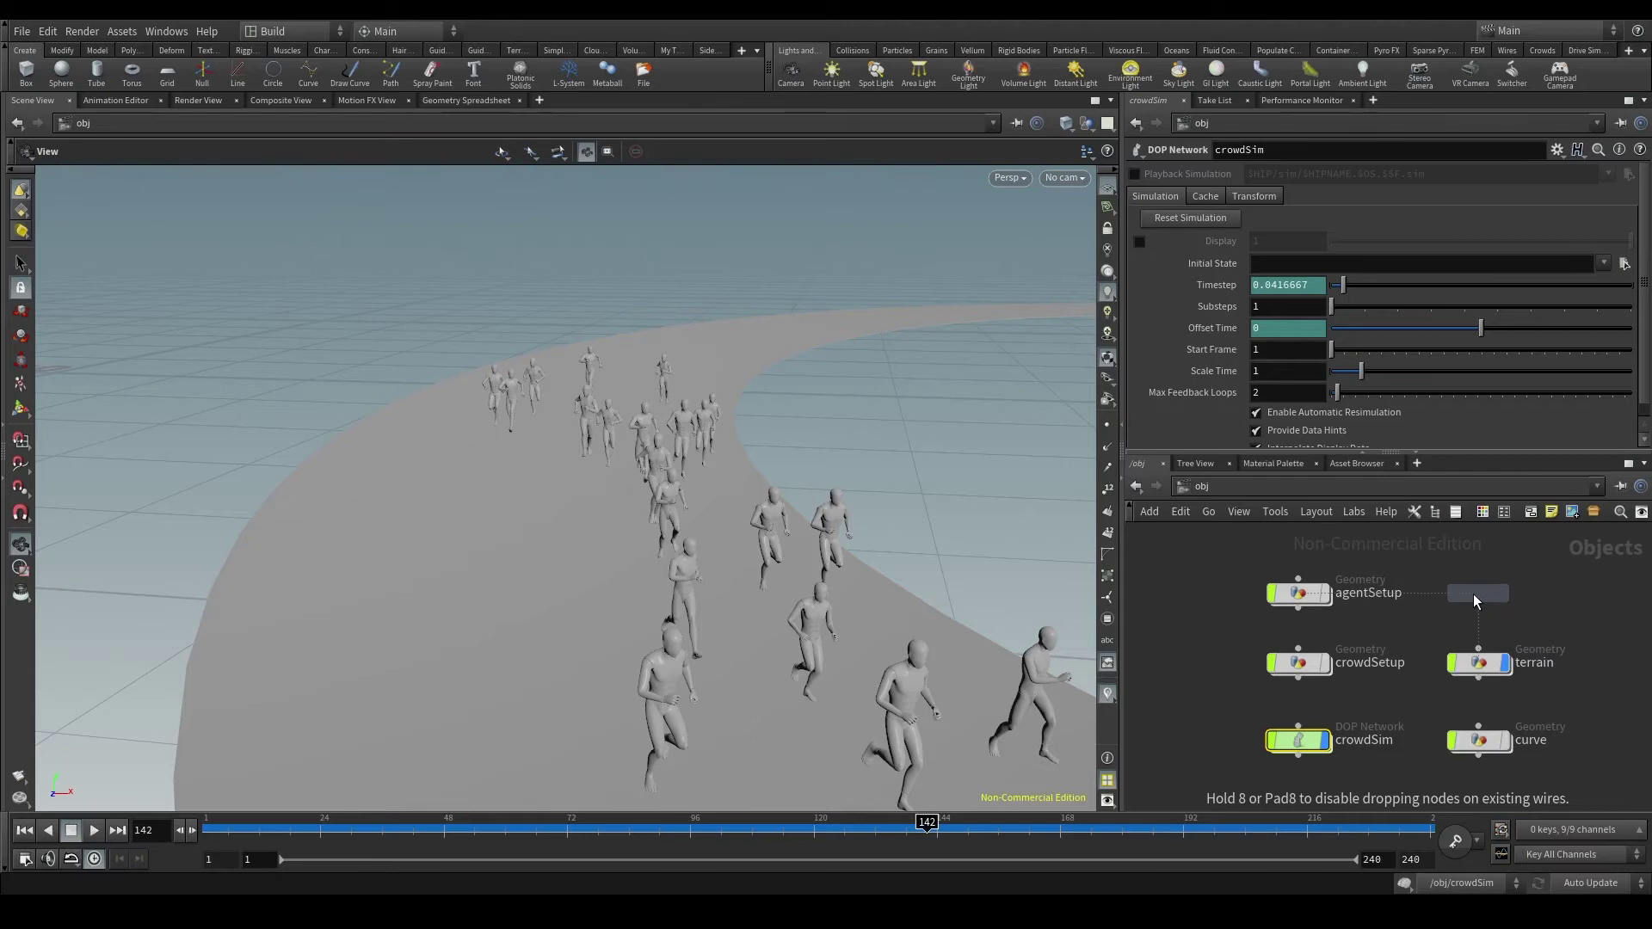
click(1474, 600)
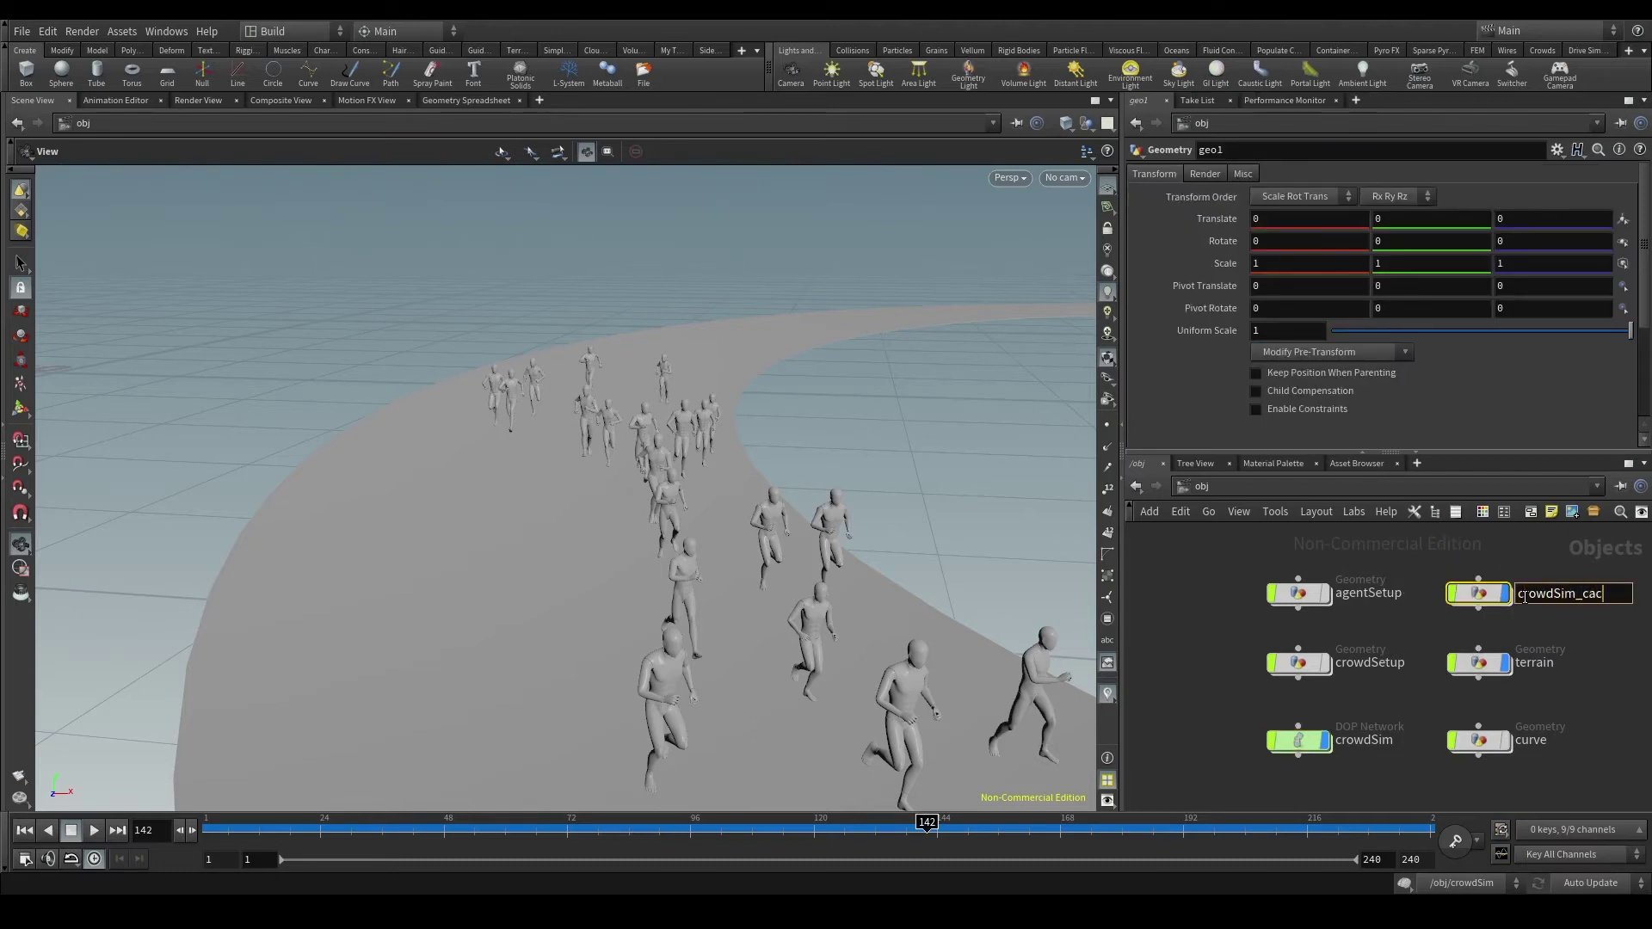
click(1524, 597)
text(crowdSim_cache)
key(Return)
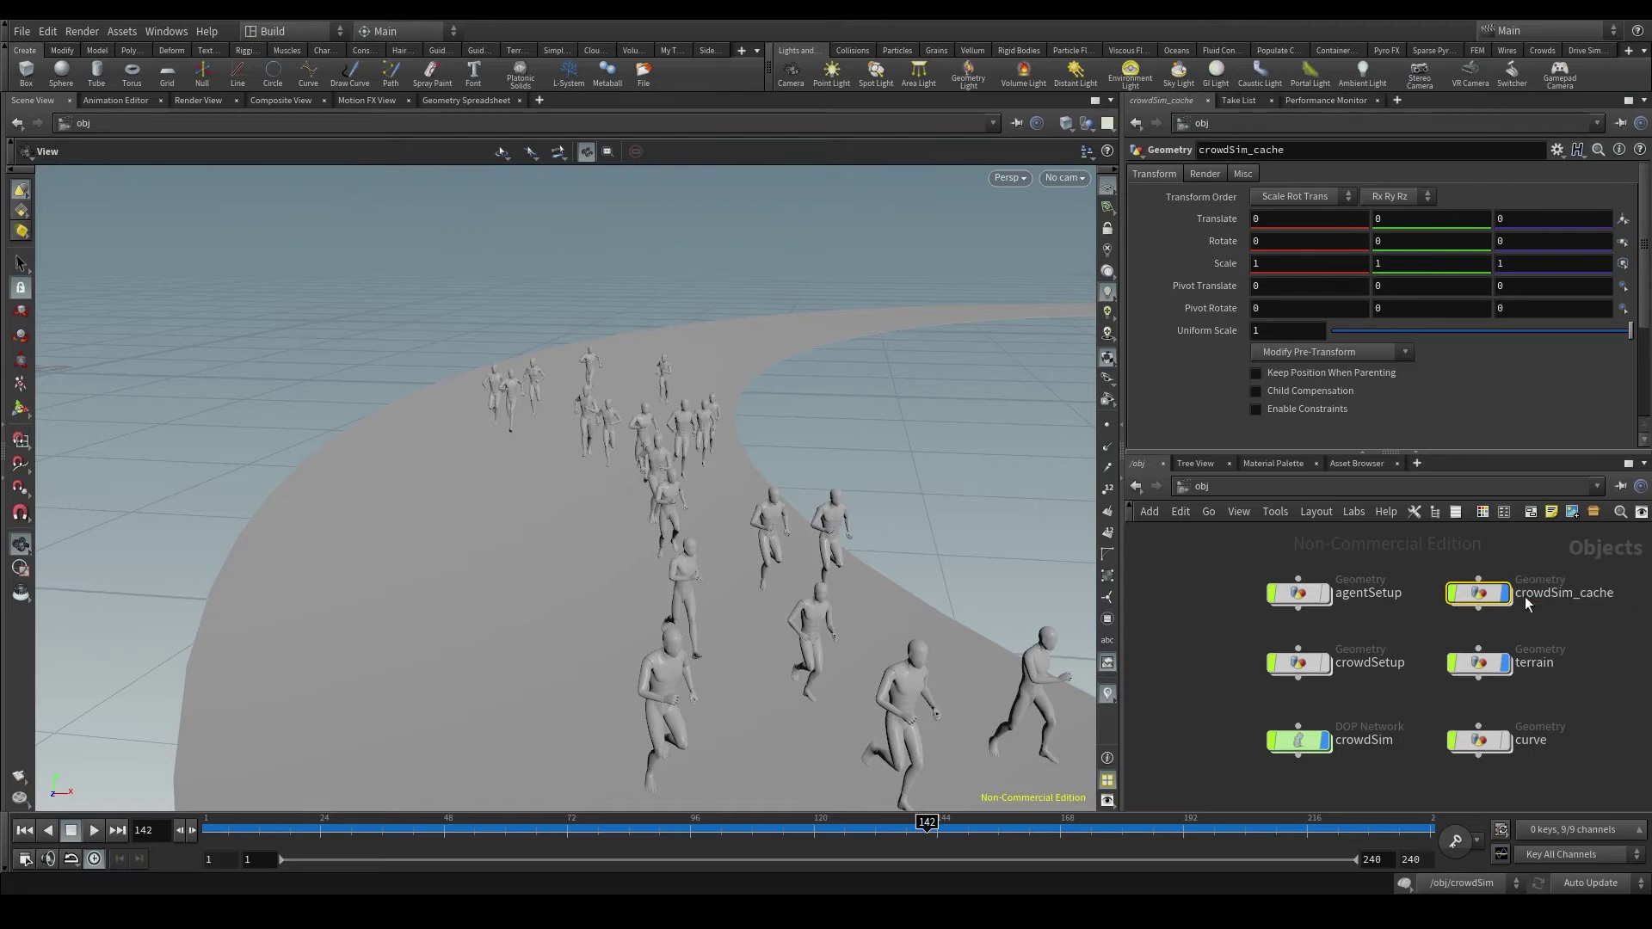
Enter crowdSim_cache and hide all other objects from the viewport
double_click(1488, 600)
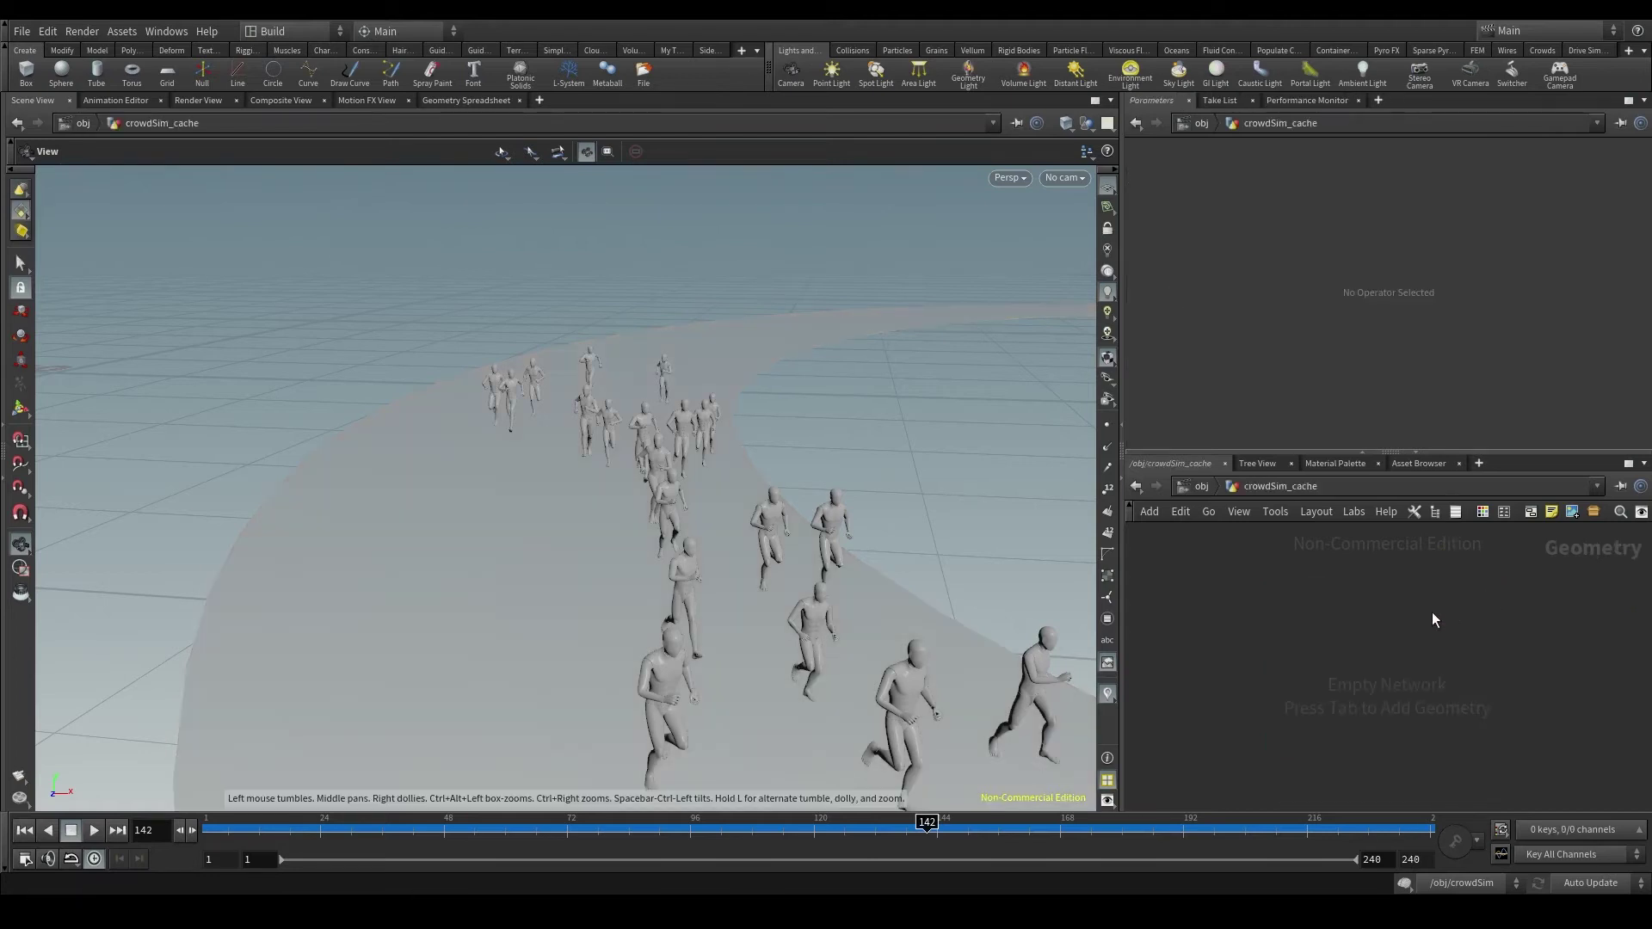
click(1087, 123)
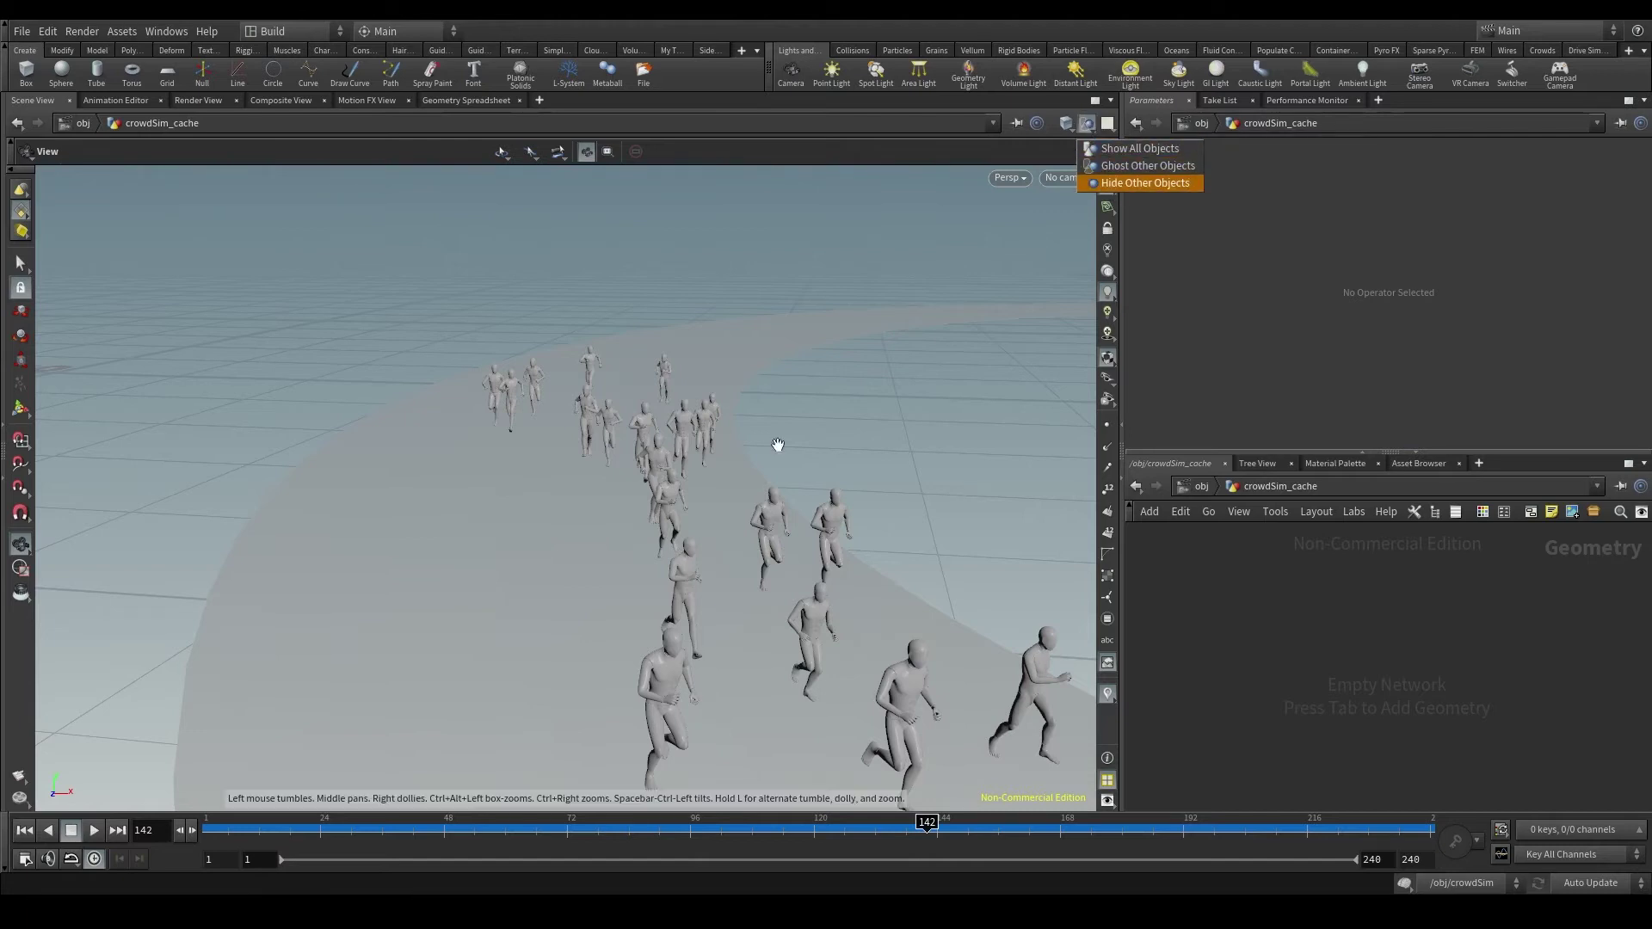
click(1138, 180)
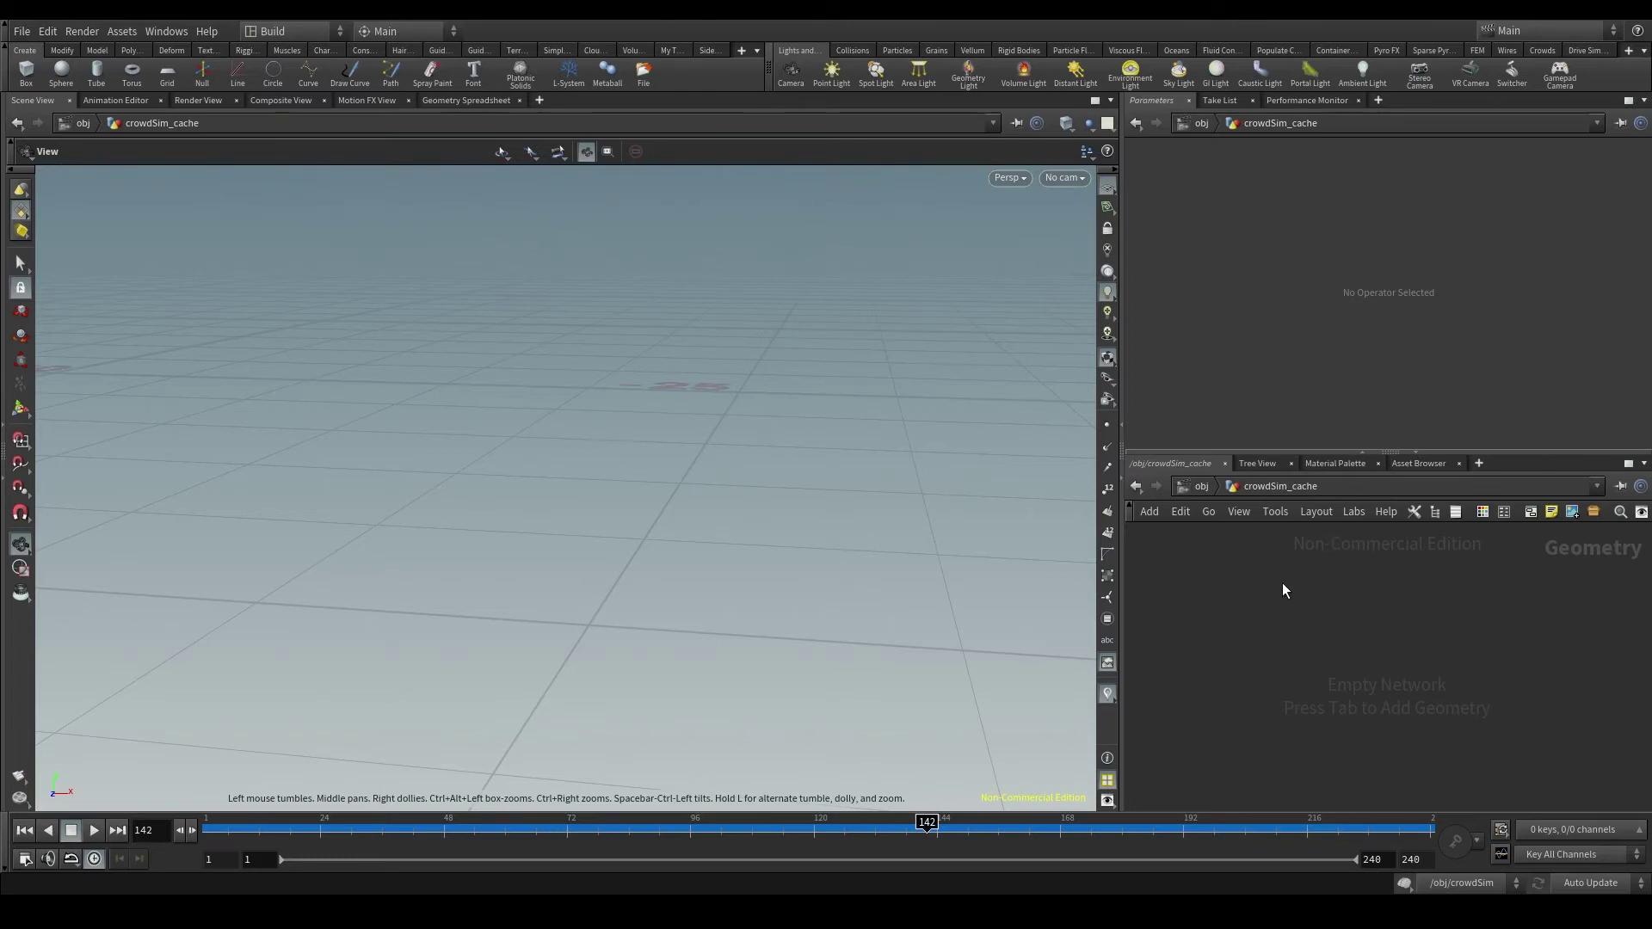
Add a Dop Import node, dopimport1, inside crowdSim_cache
key(Tab)
text(dop im)
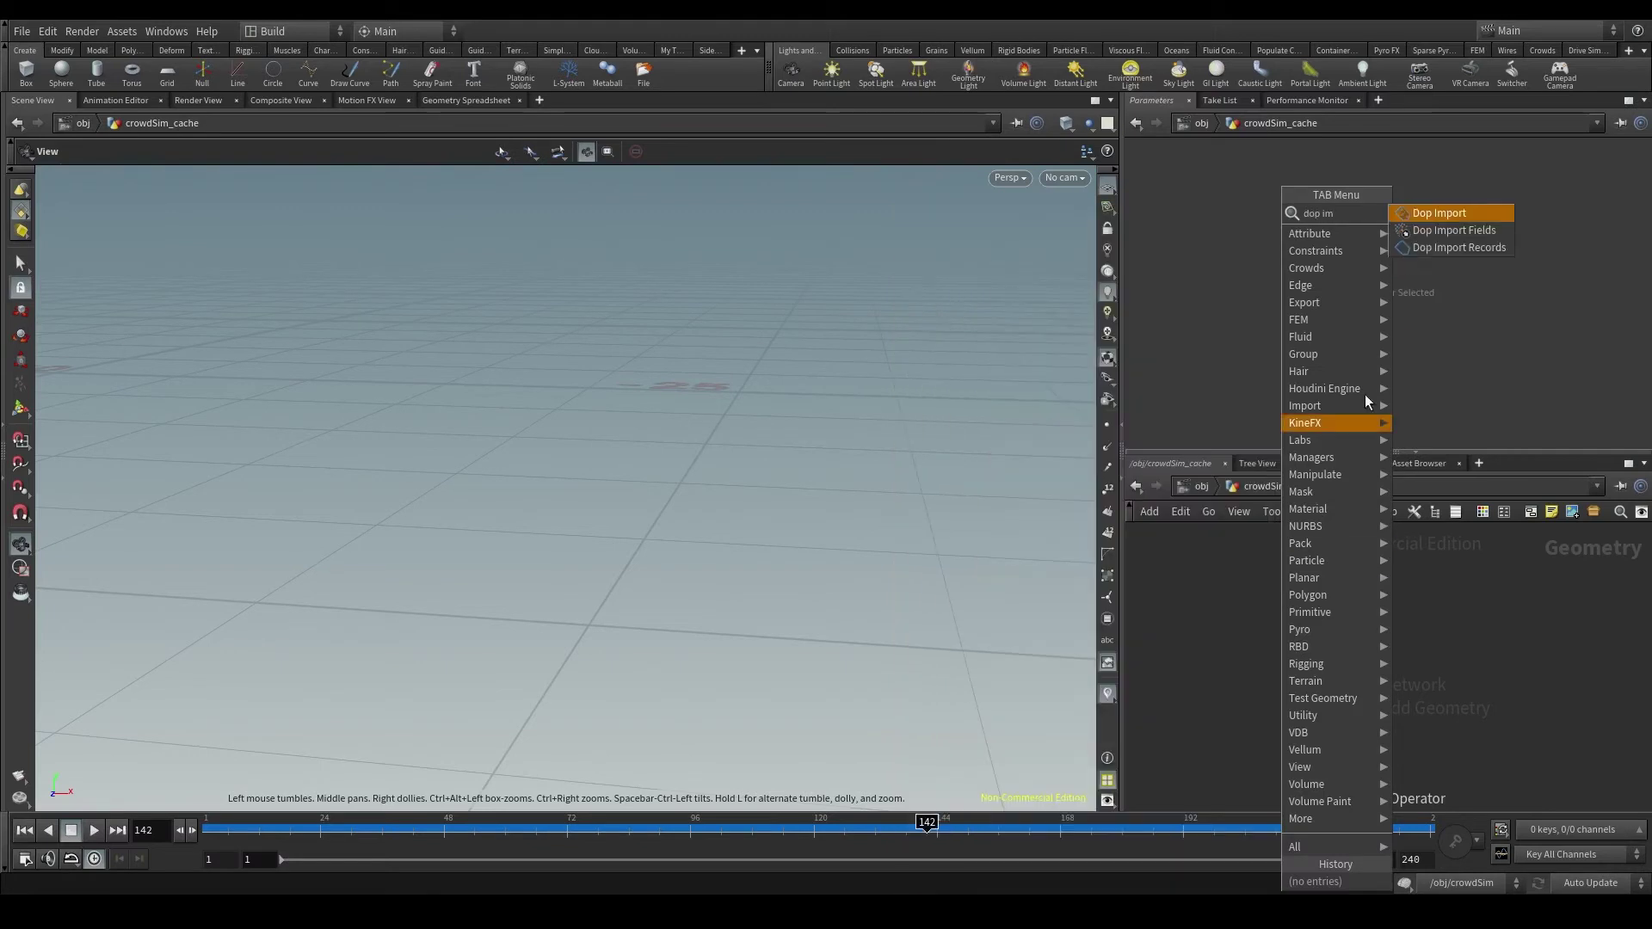
click(1479, 214)
click(1251, 612)
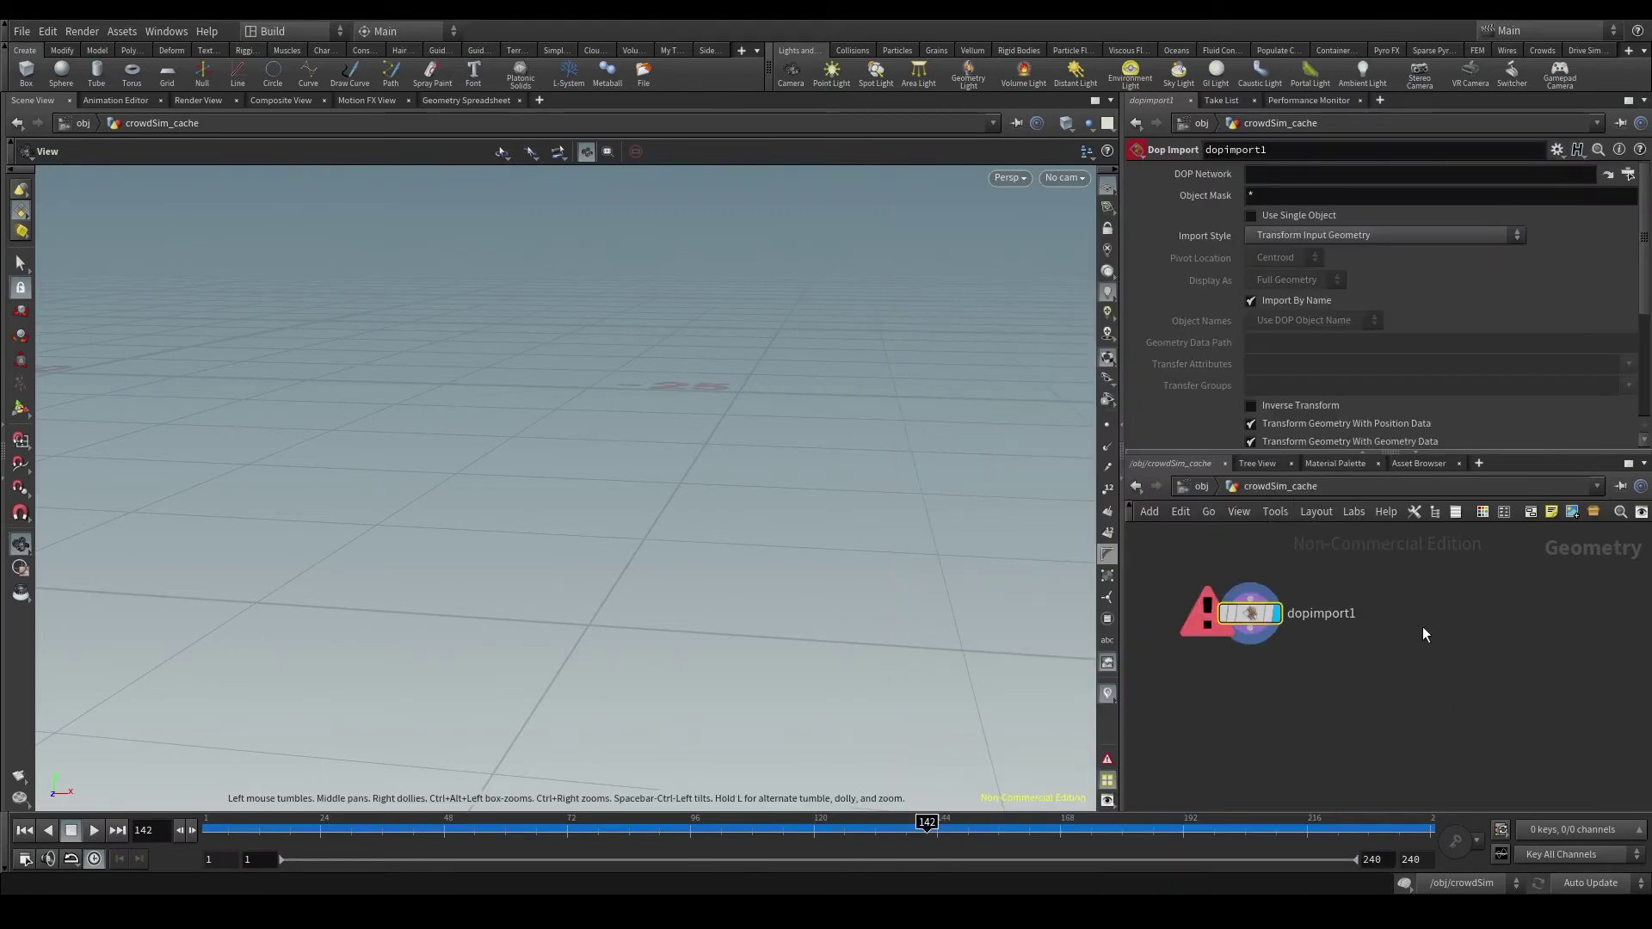
Add a Dop Import Fields node beside it, display it, and return to /obj
key(Tab)
text(dop im)
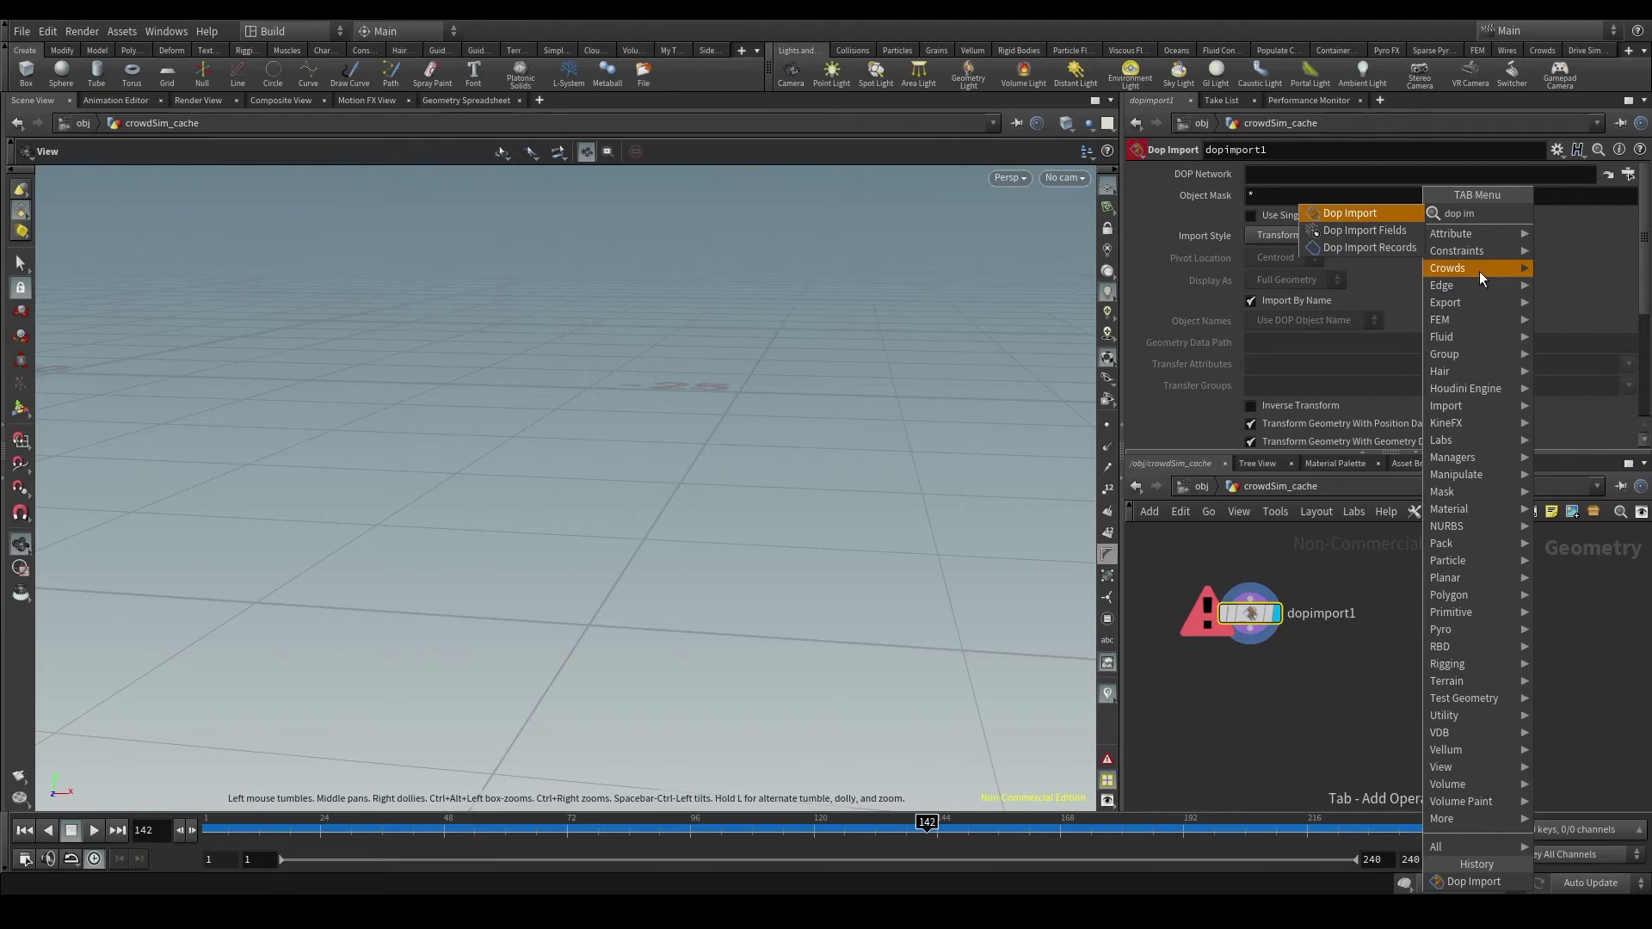
click(1406, 232)
click(1451, 608)
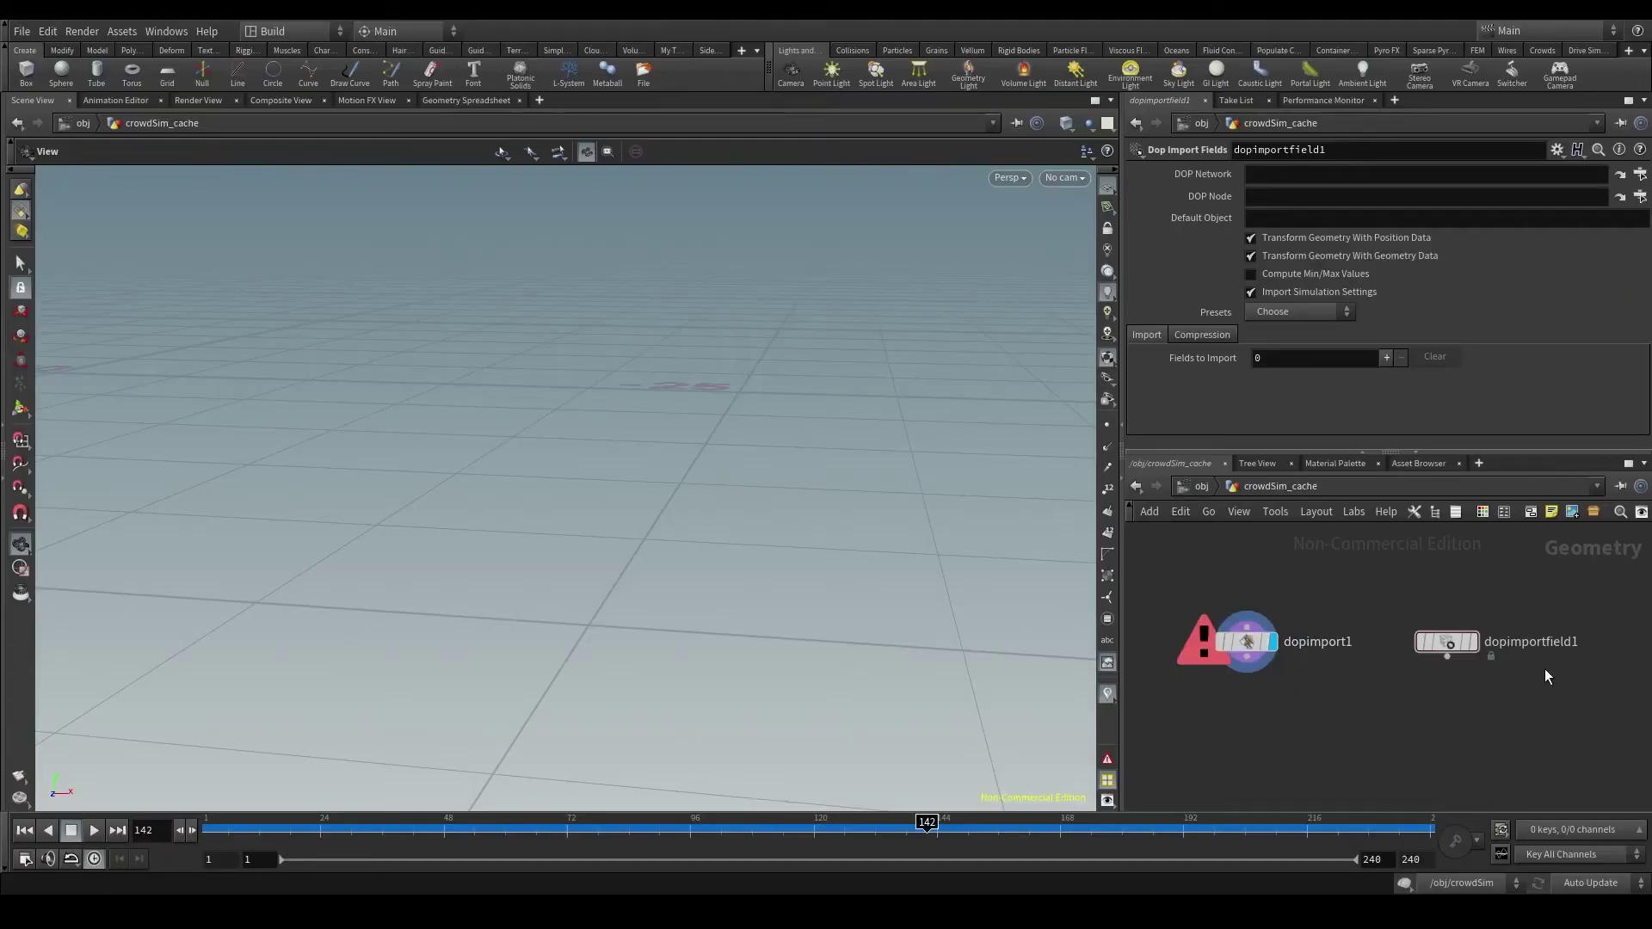
click(1471, 643)
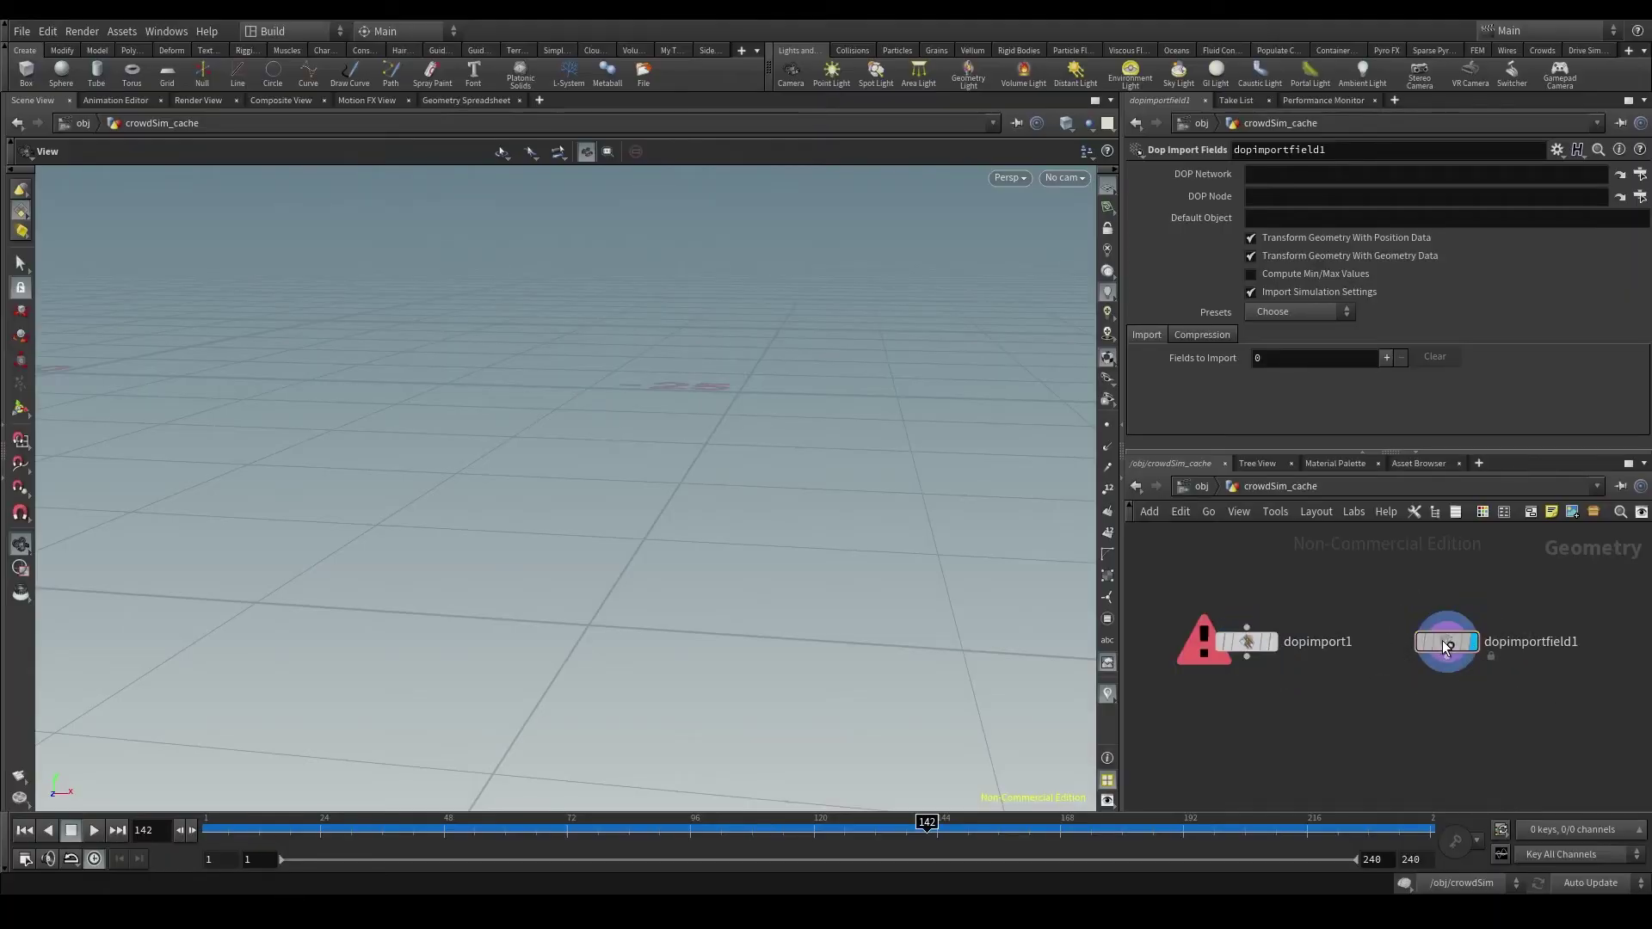
click(1445, 647)
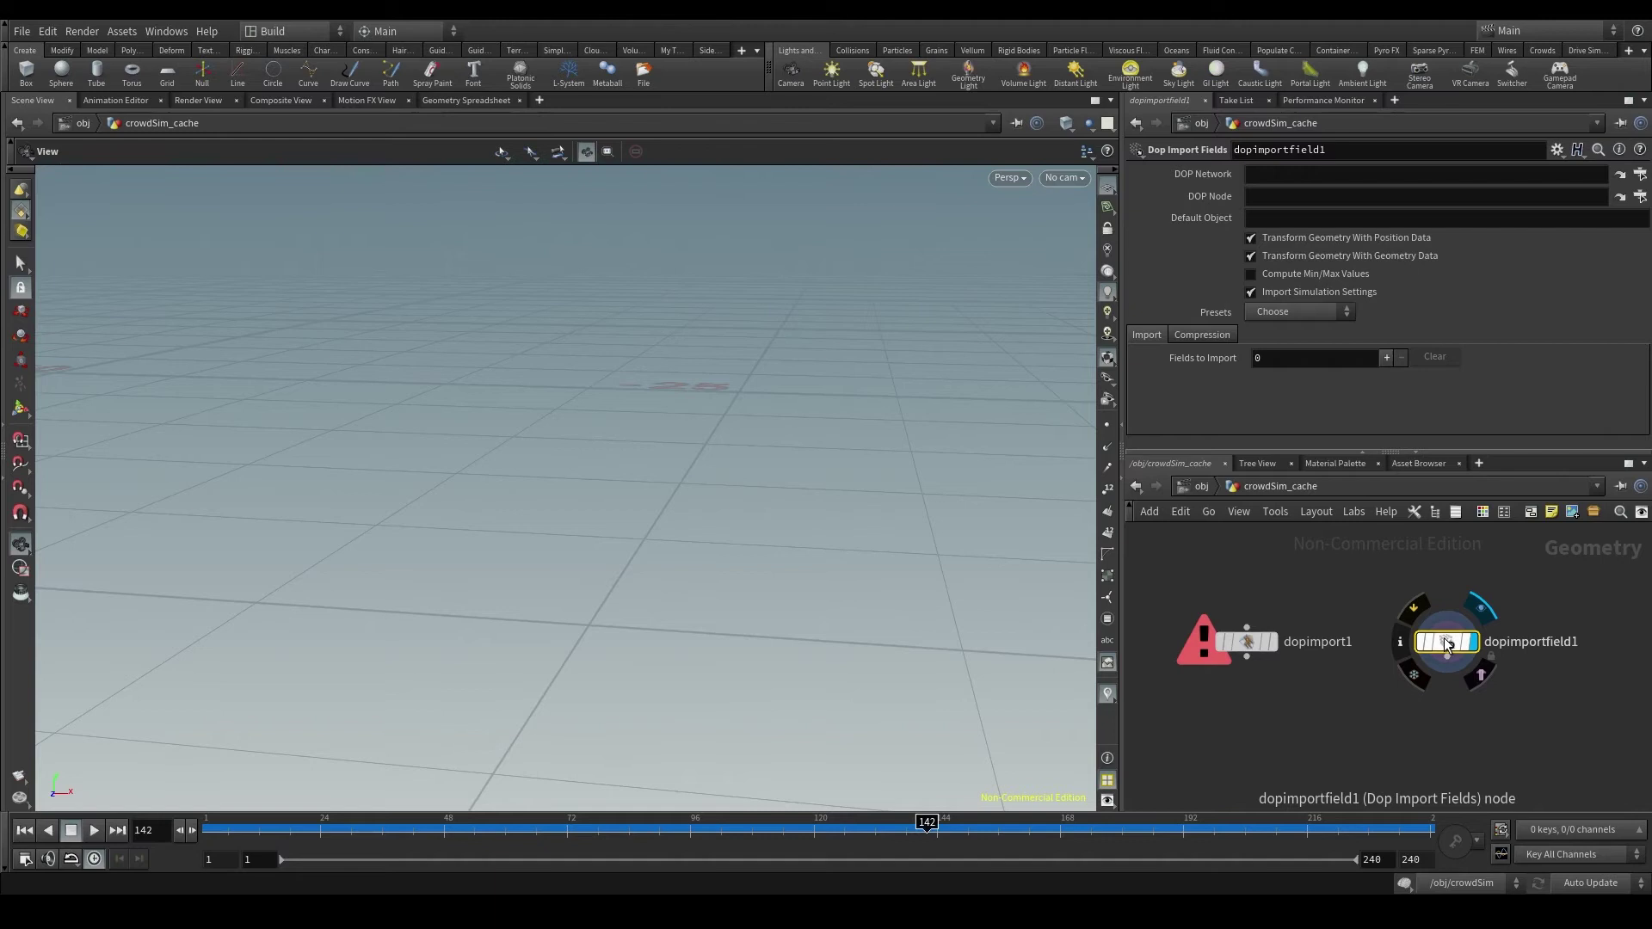
click(1187, 487)
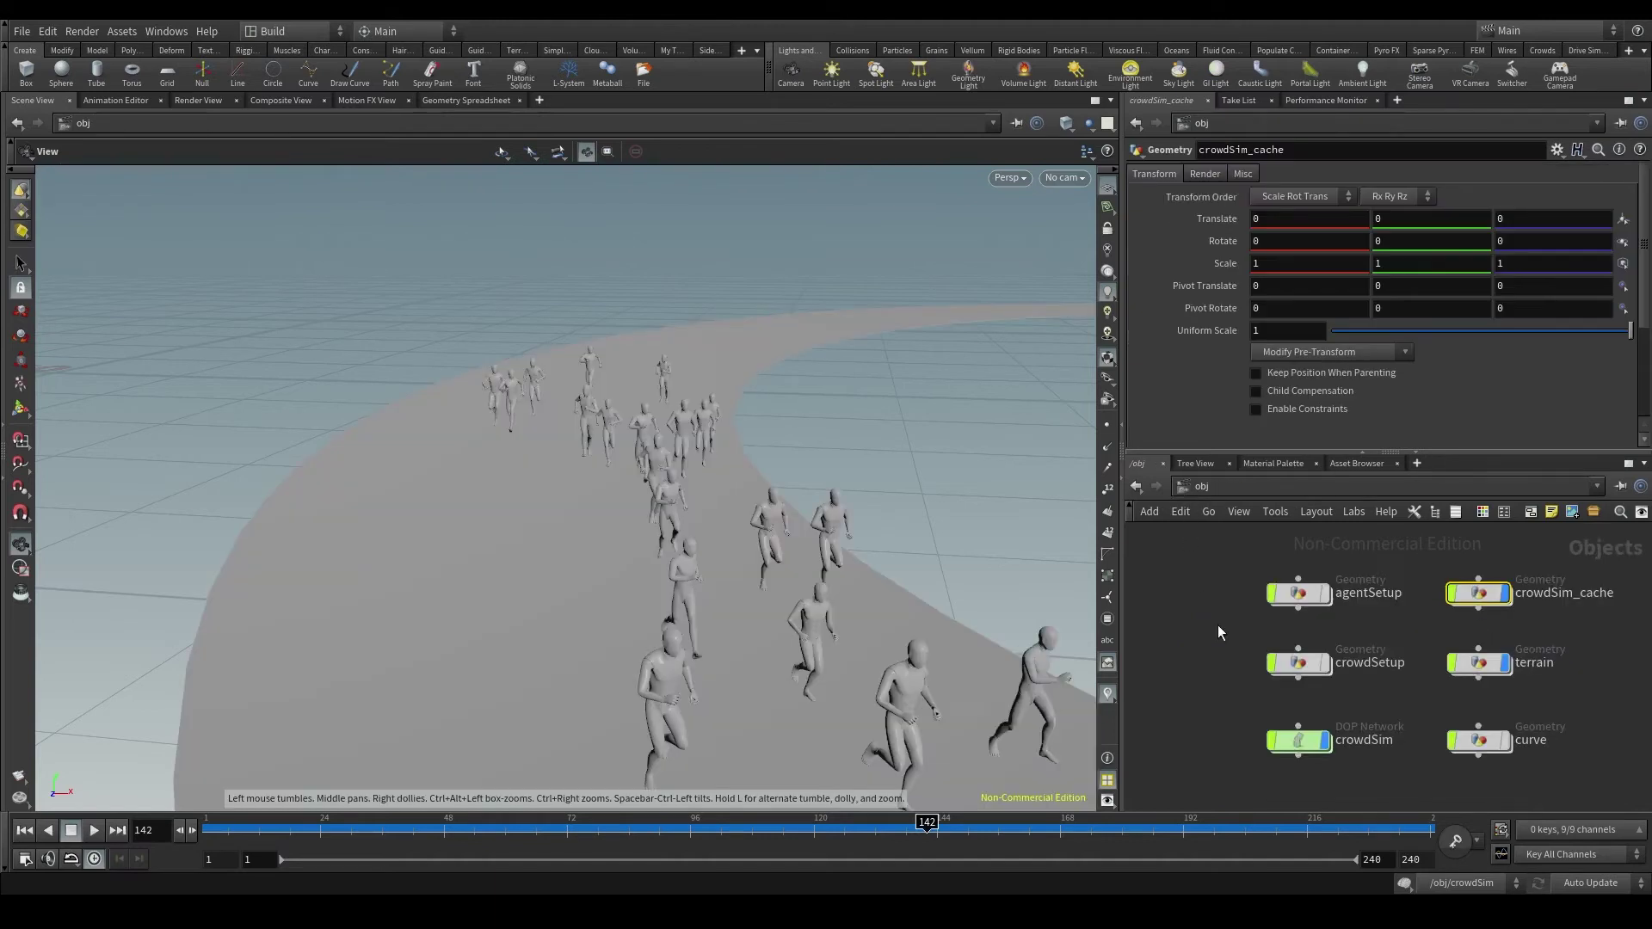
Check crowdSim's output node info: crowdobject1 with 25 agent points and primitives
double_click(1299, 738)
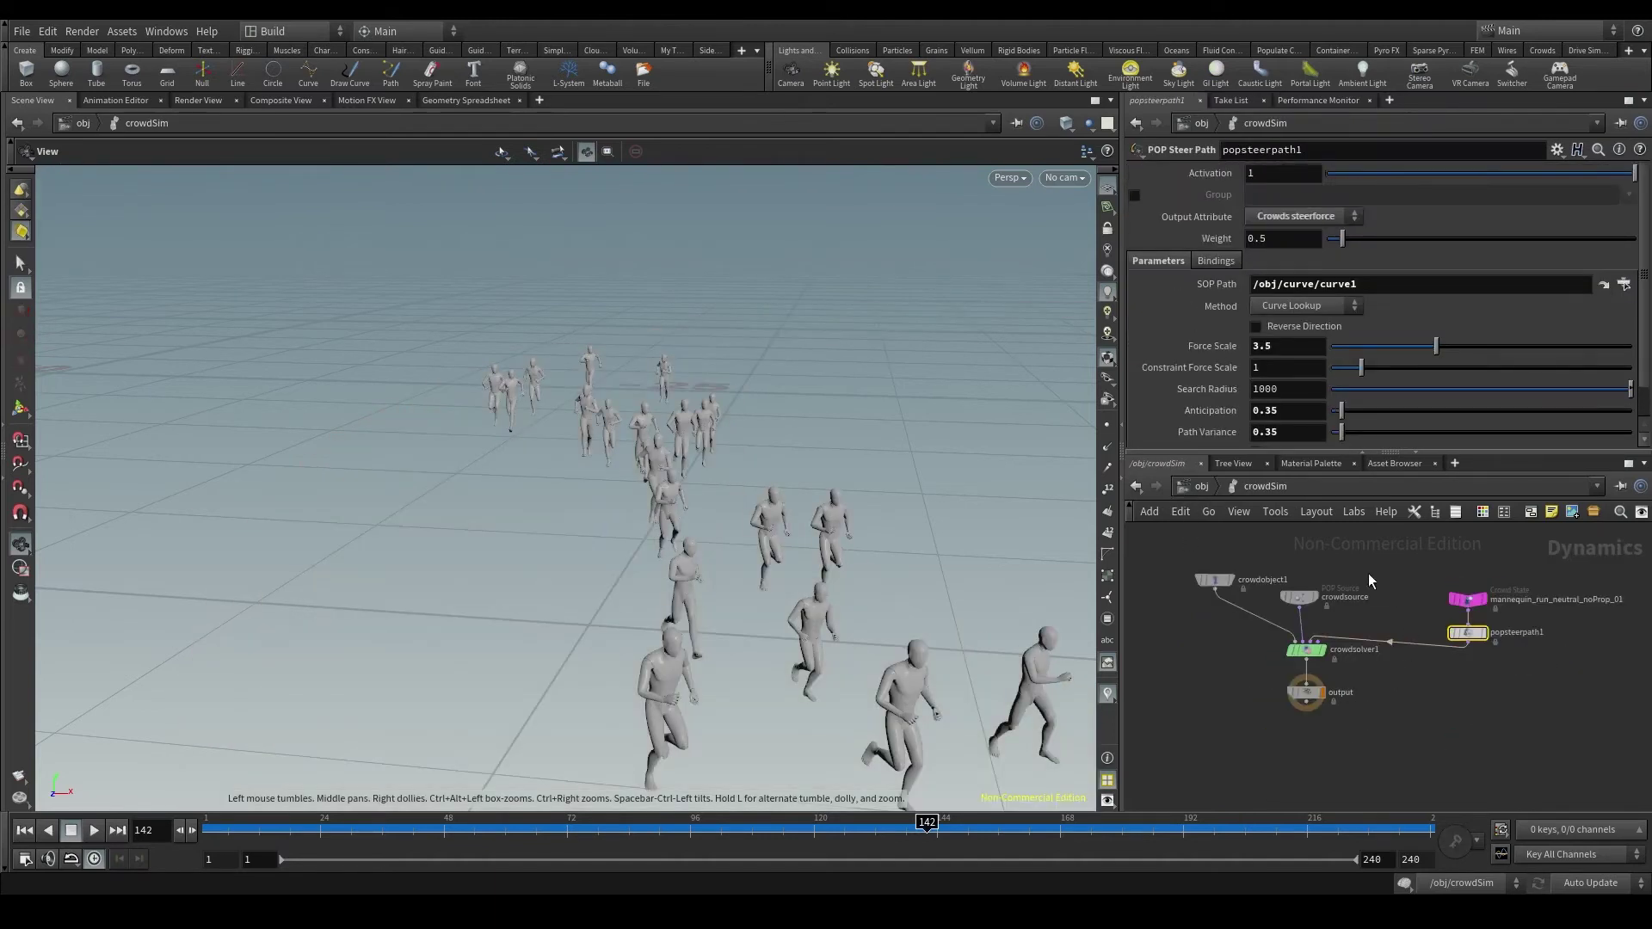
scroll(1309, 695, up, 5)
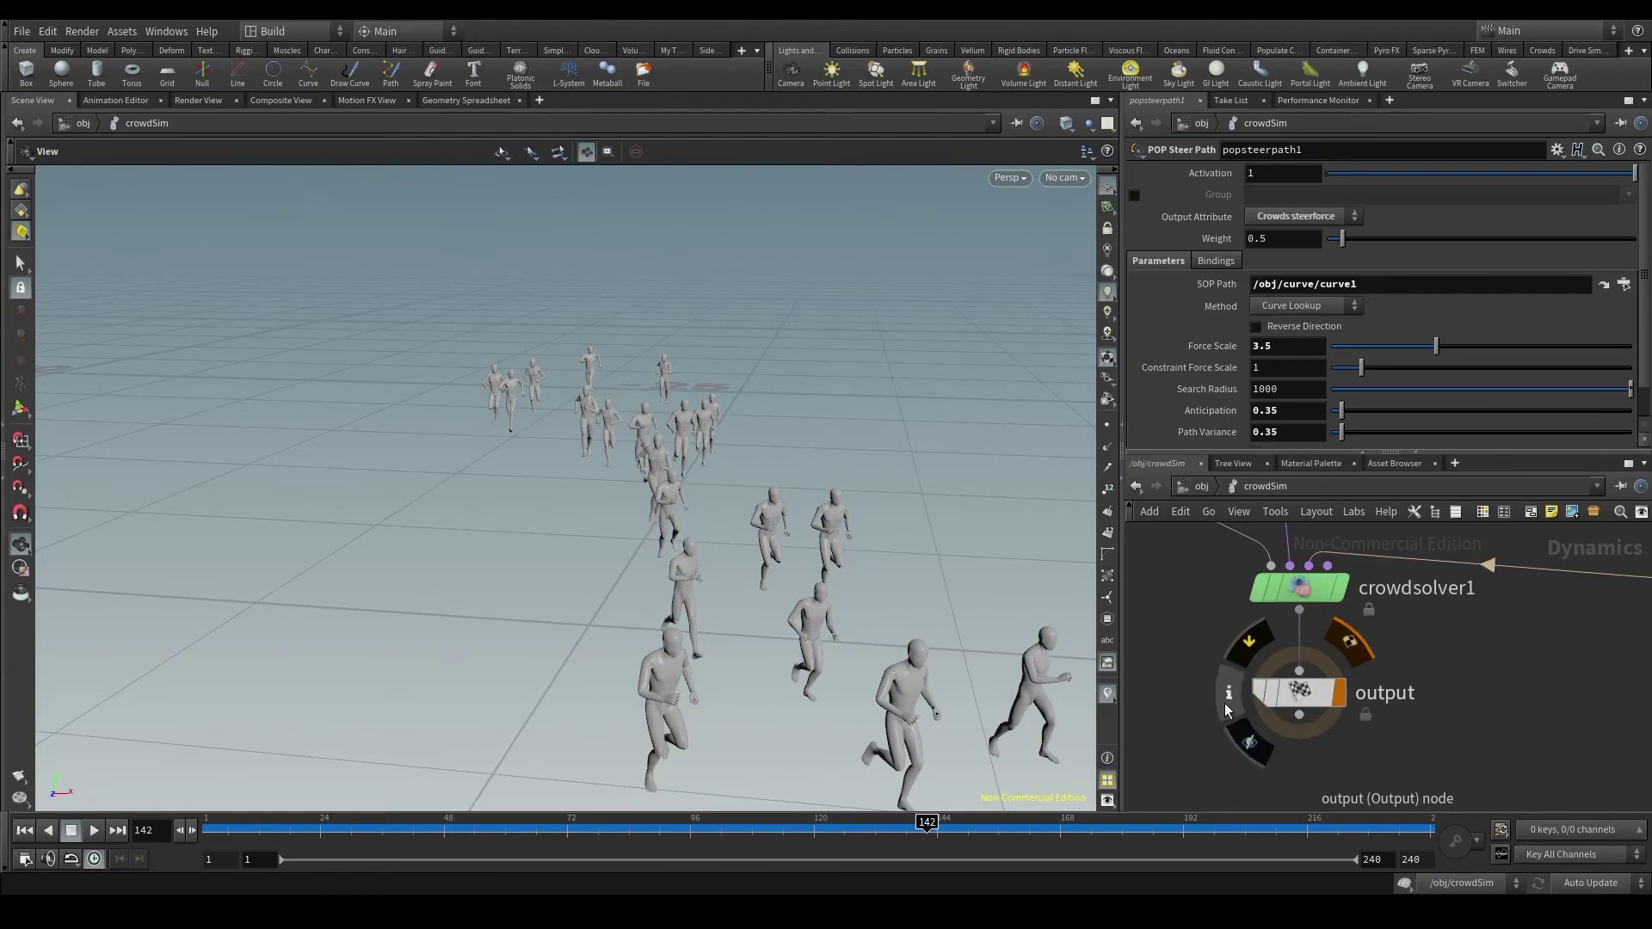
click(1229, 693)
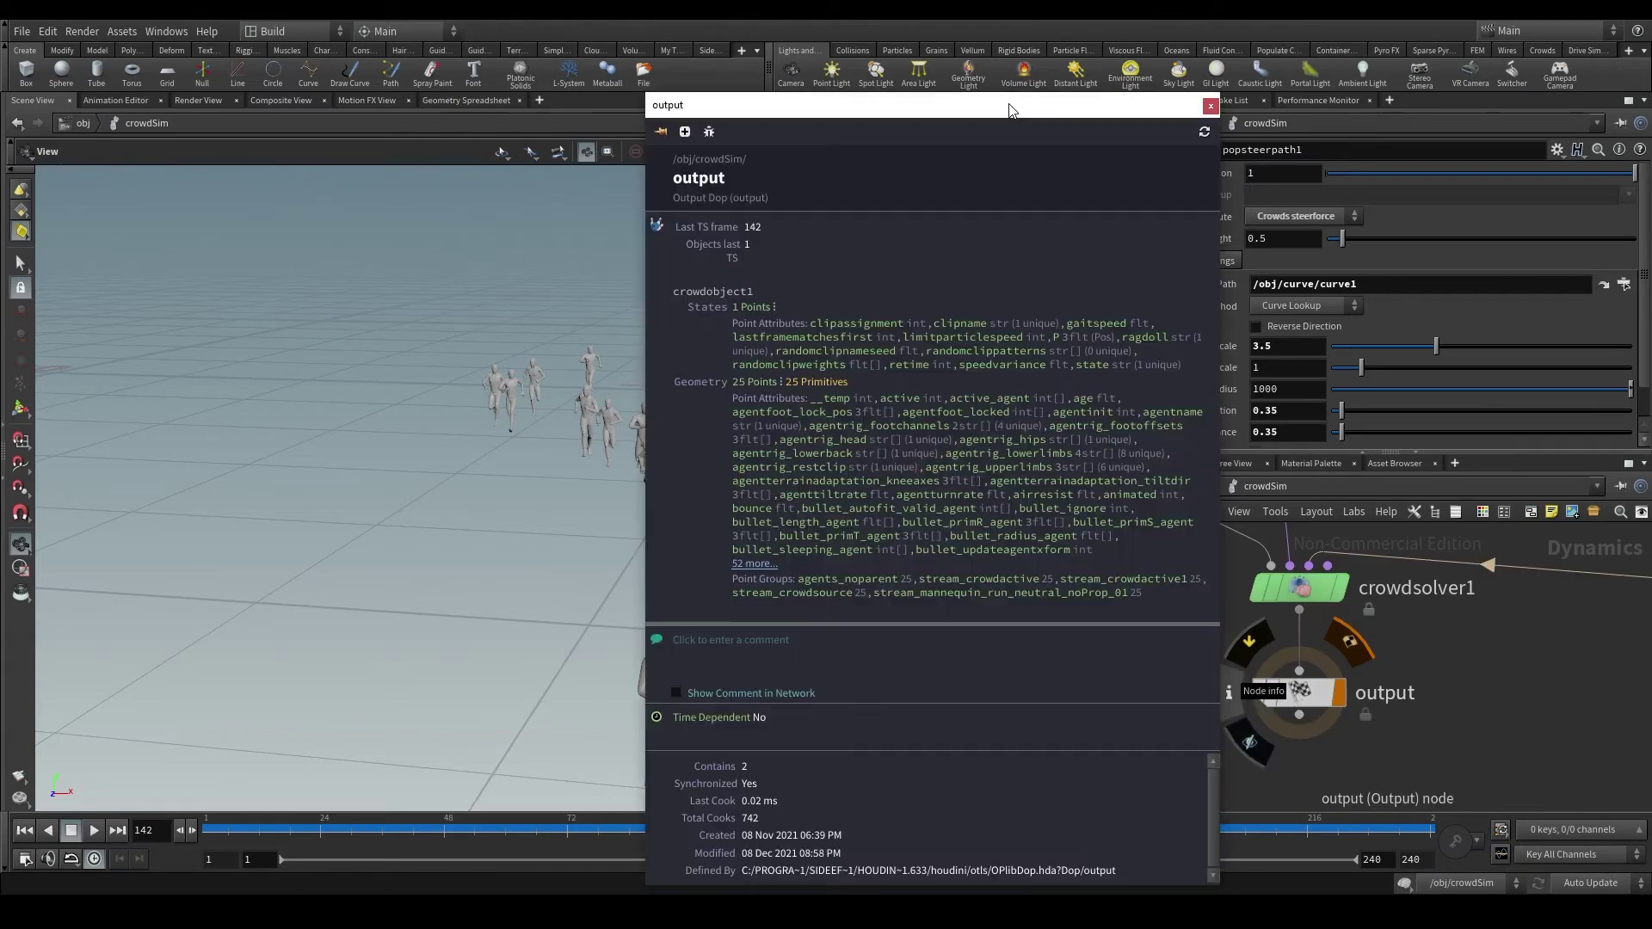
drag(1018, 106, 852, 60)
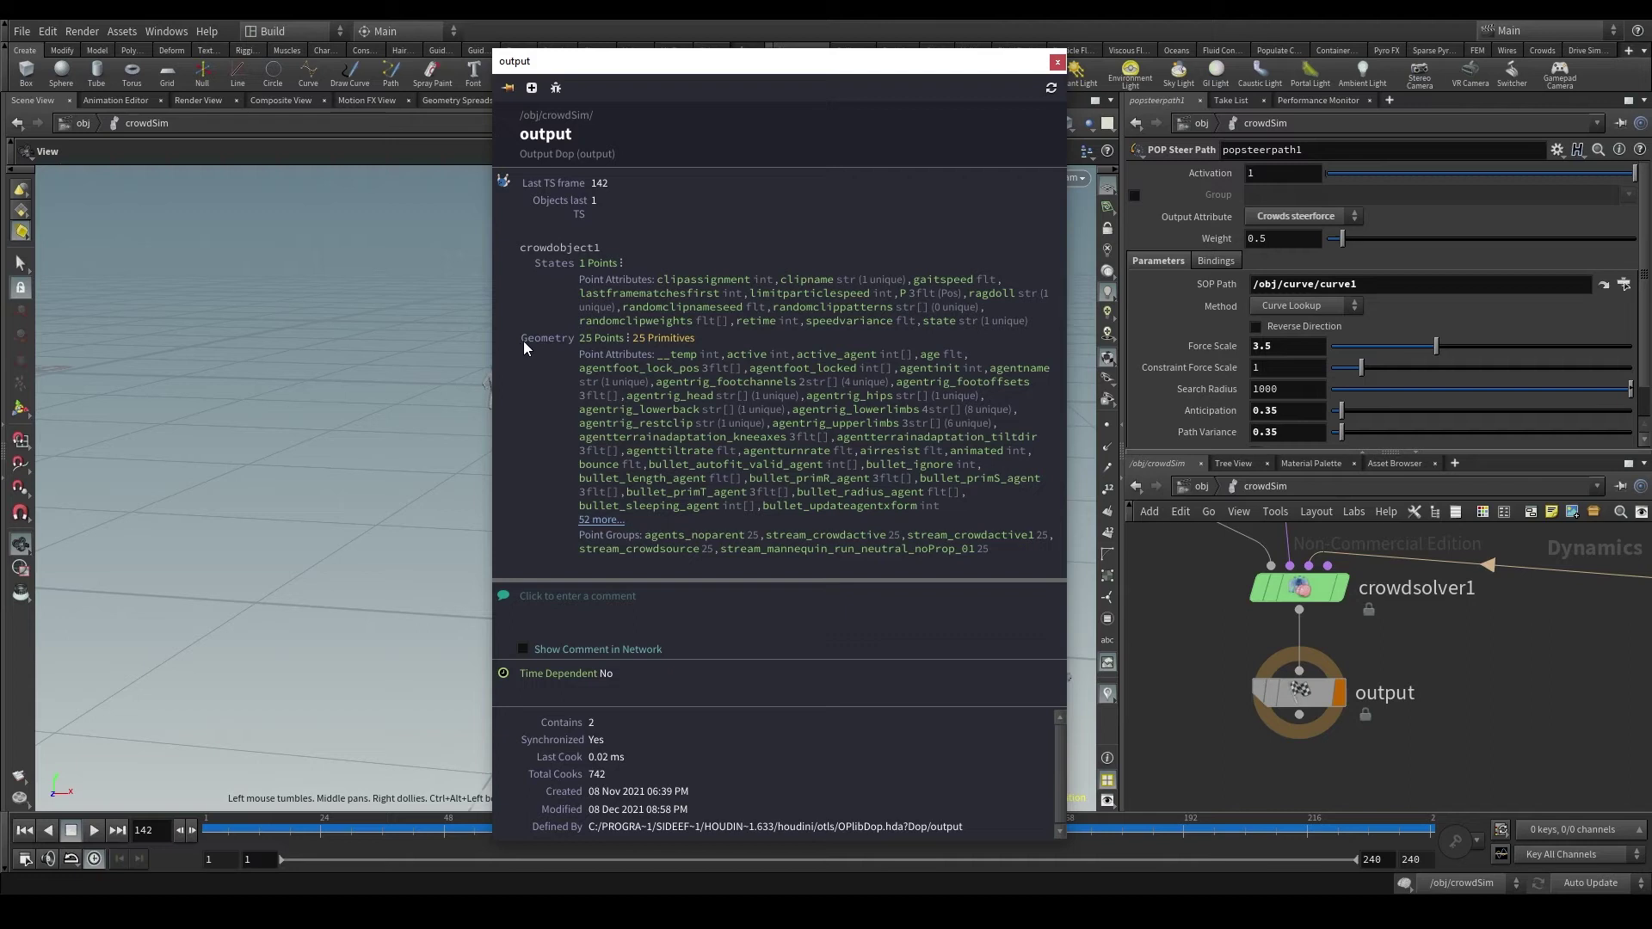
click(1058, 62)
Inside crowdSim_cache, set dopimportfield1's DOP Network to /obj/crowdSim
click(1200, 487)
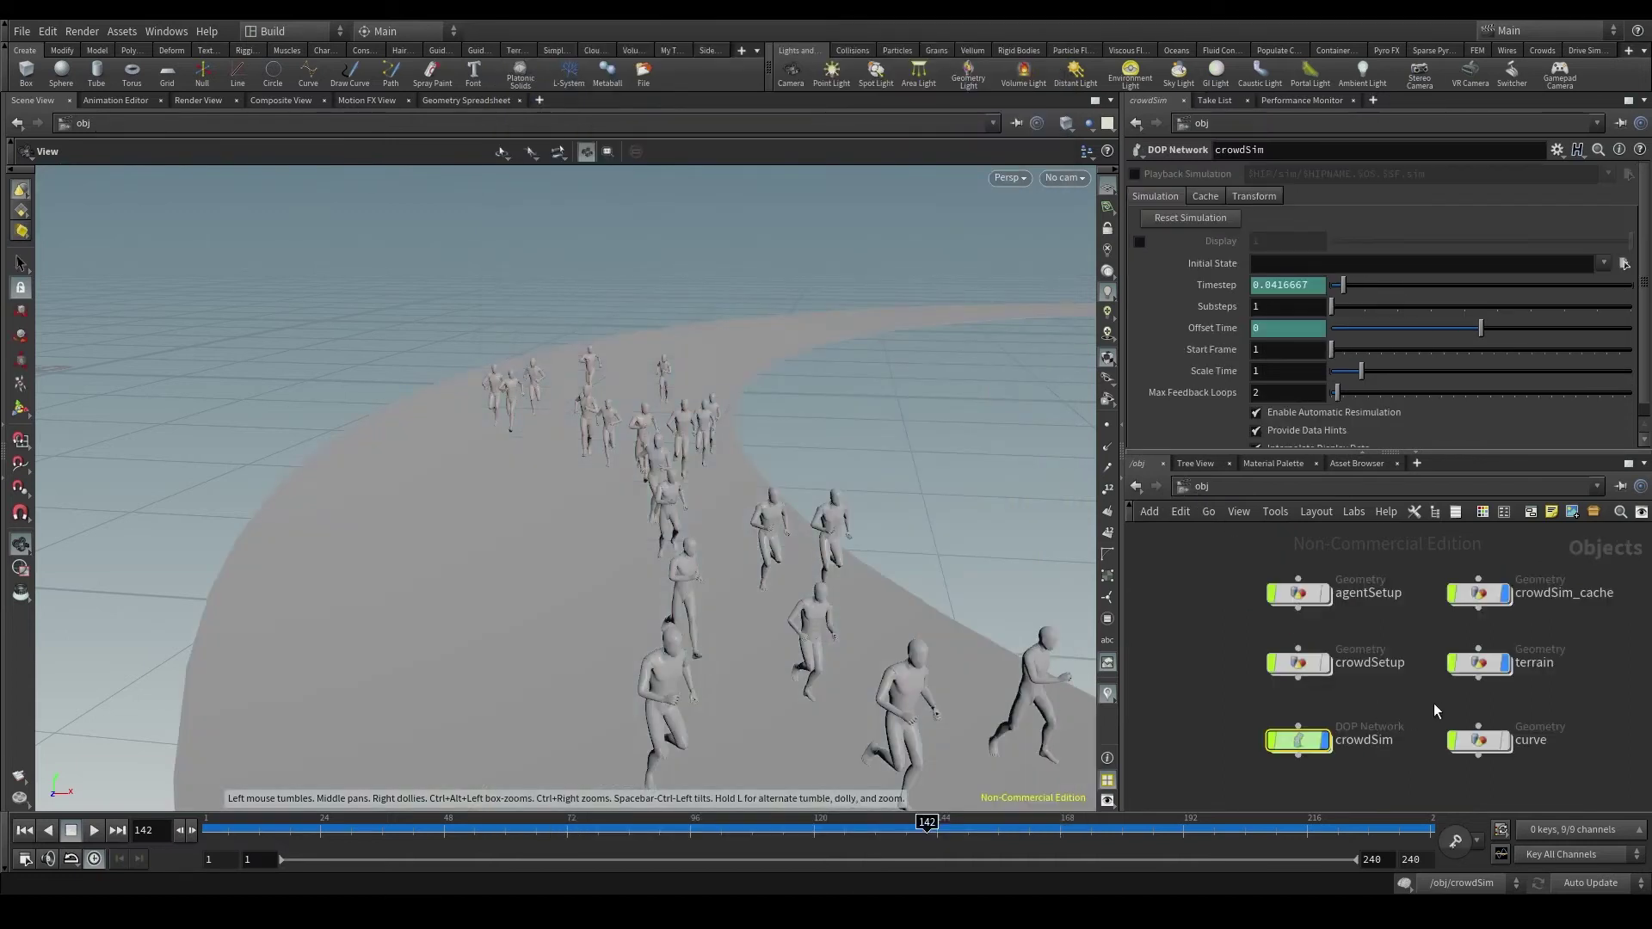
double_click(1478, 601)
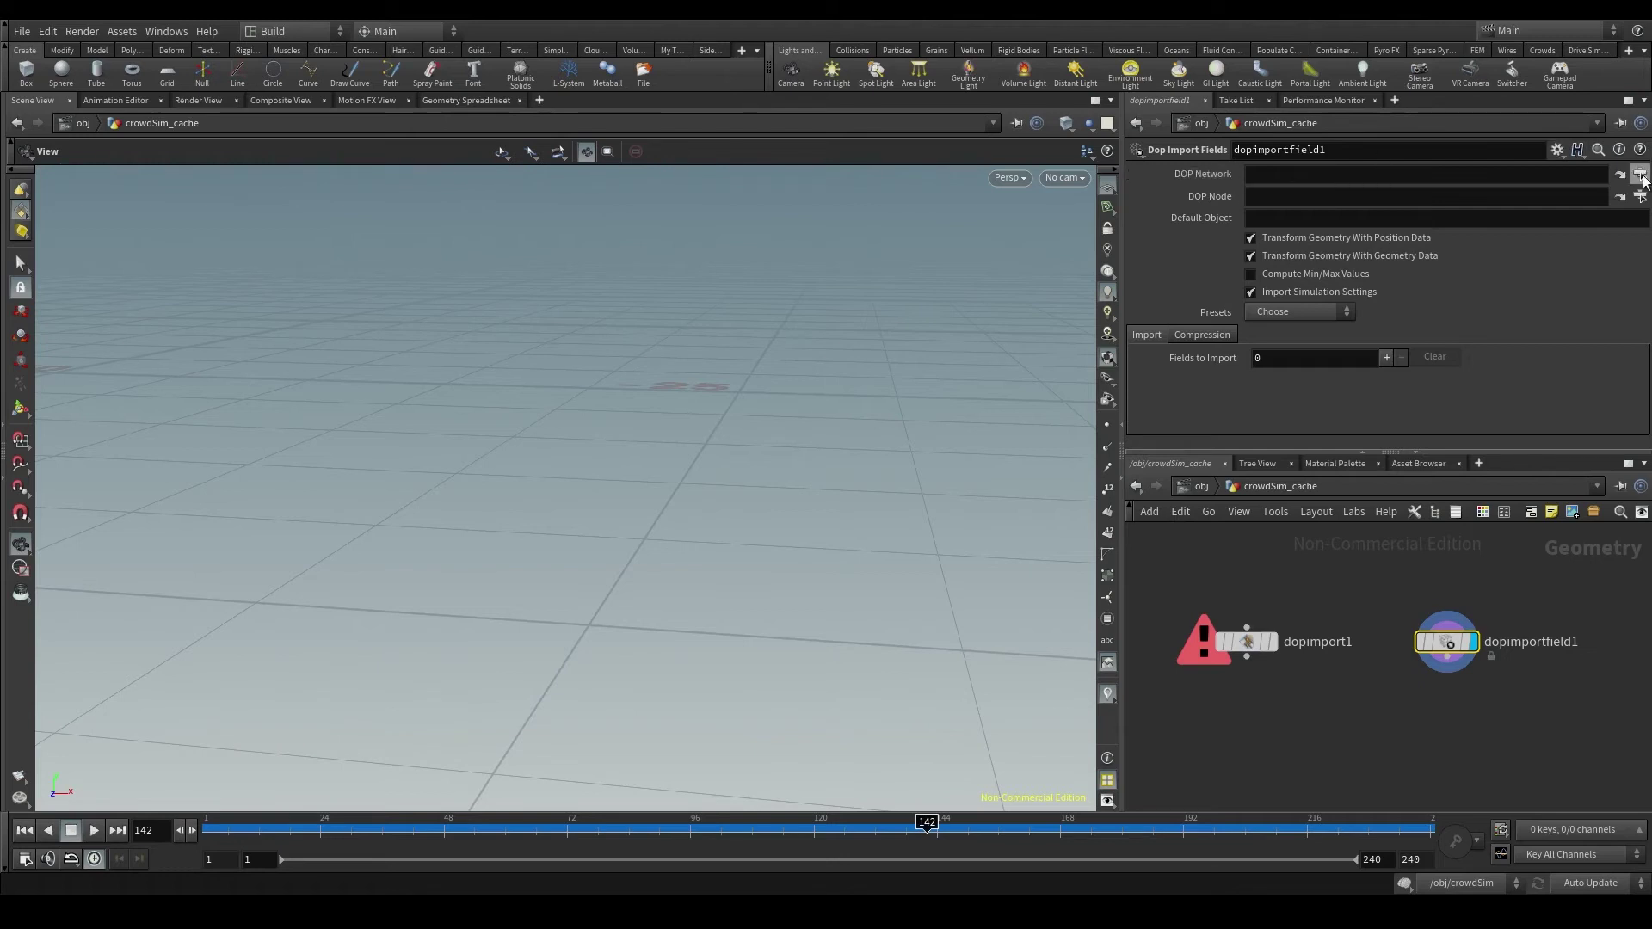
click(1640, 174)
click(1507, 110)
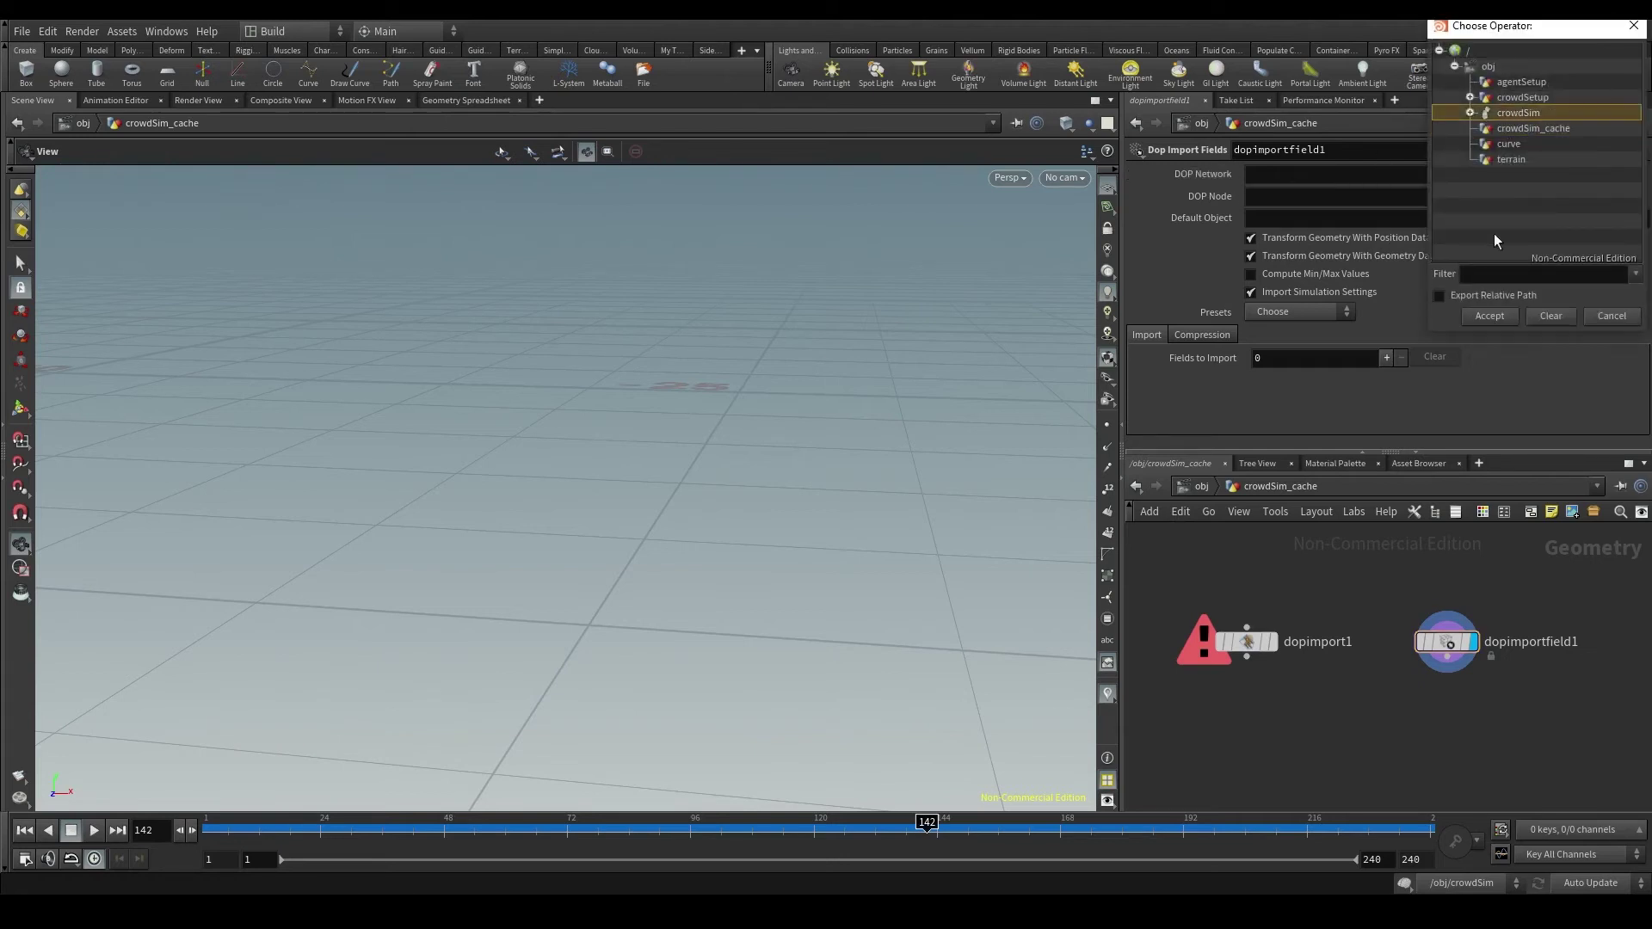
click(1503, 315)
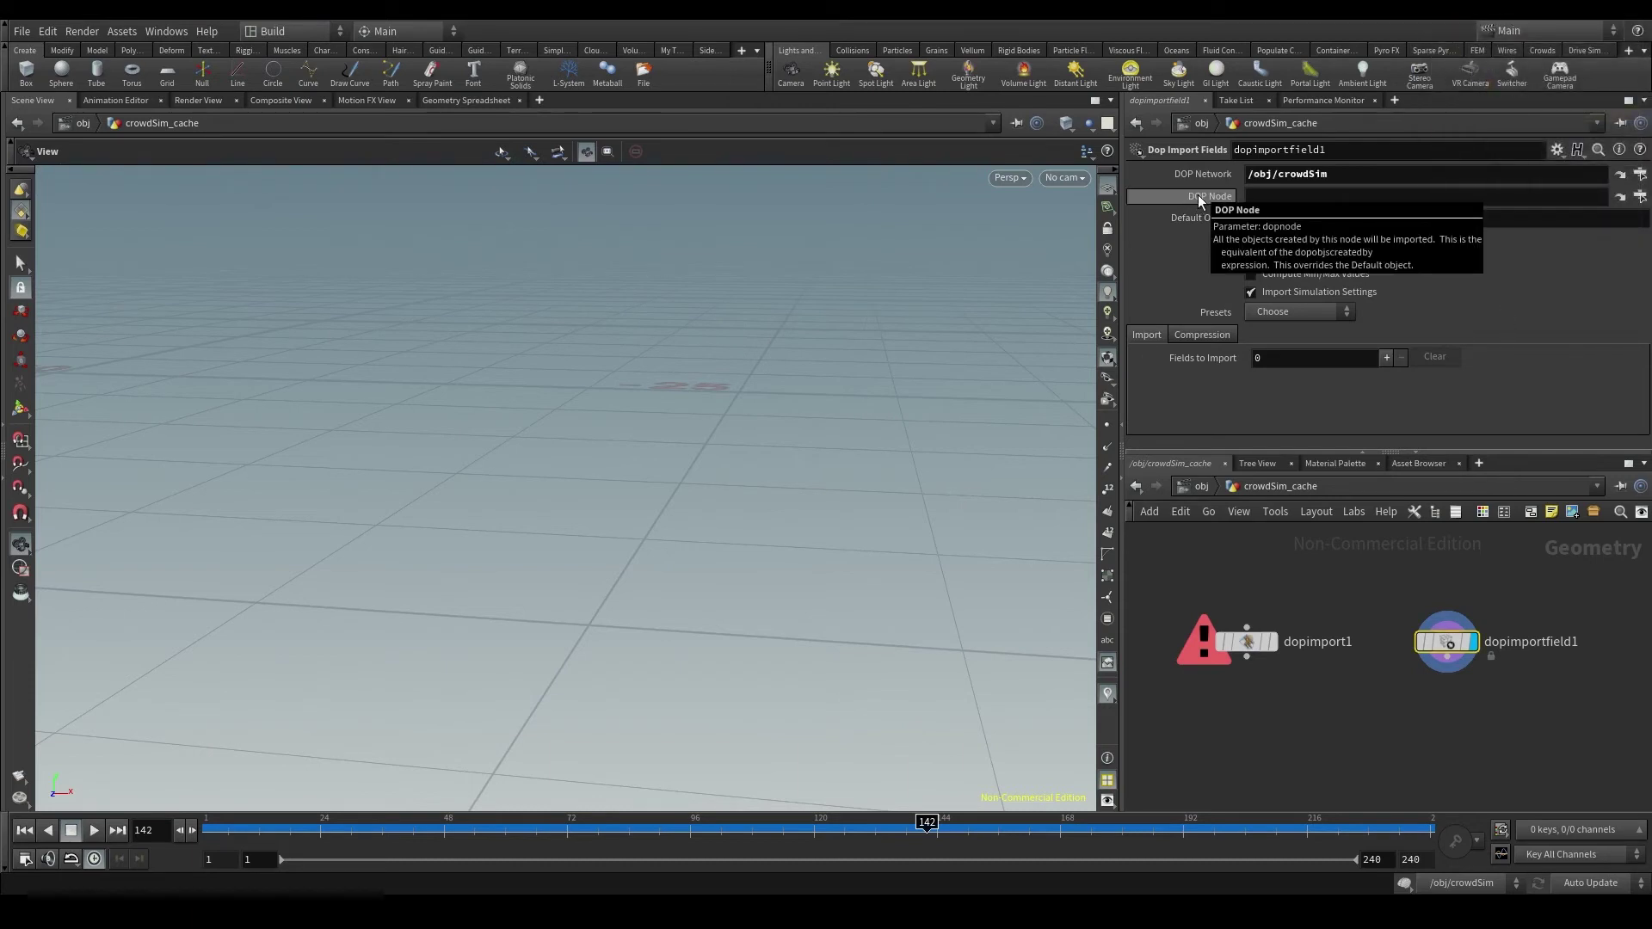
mouse_move(1231, 200)
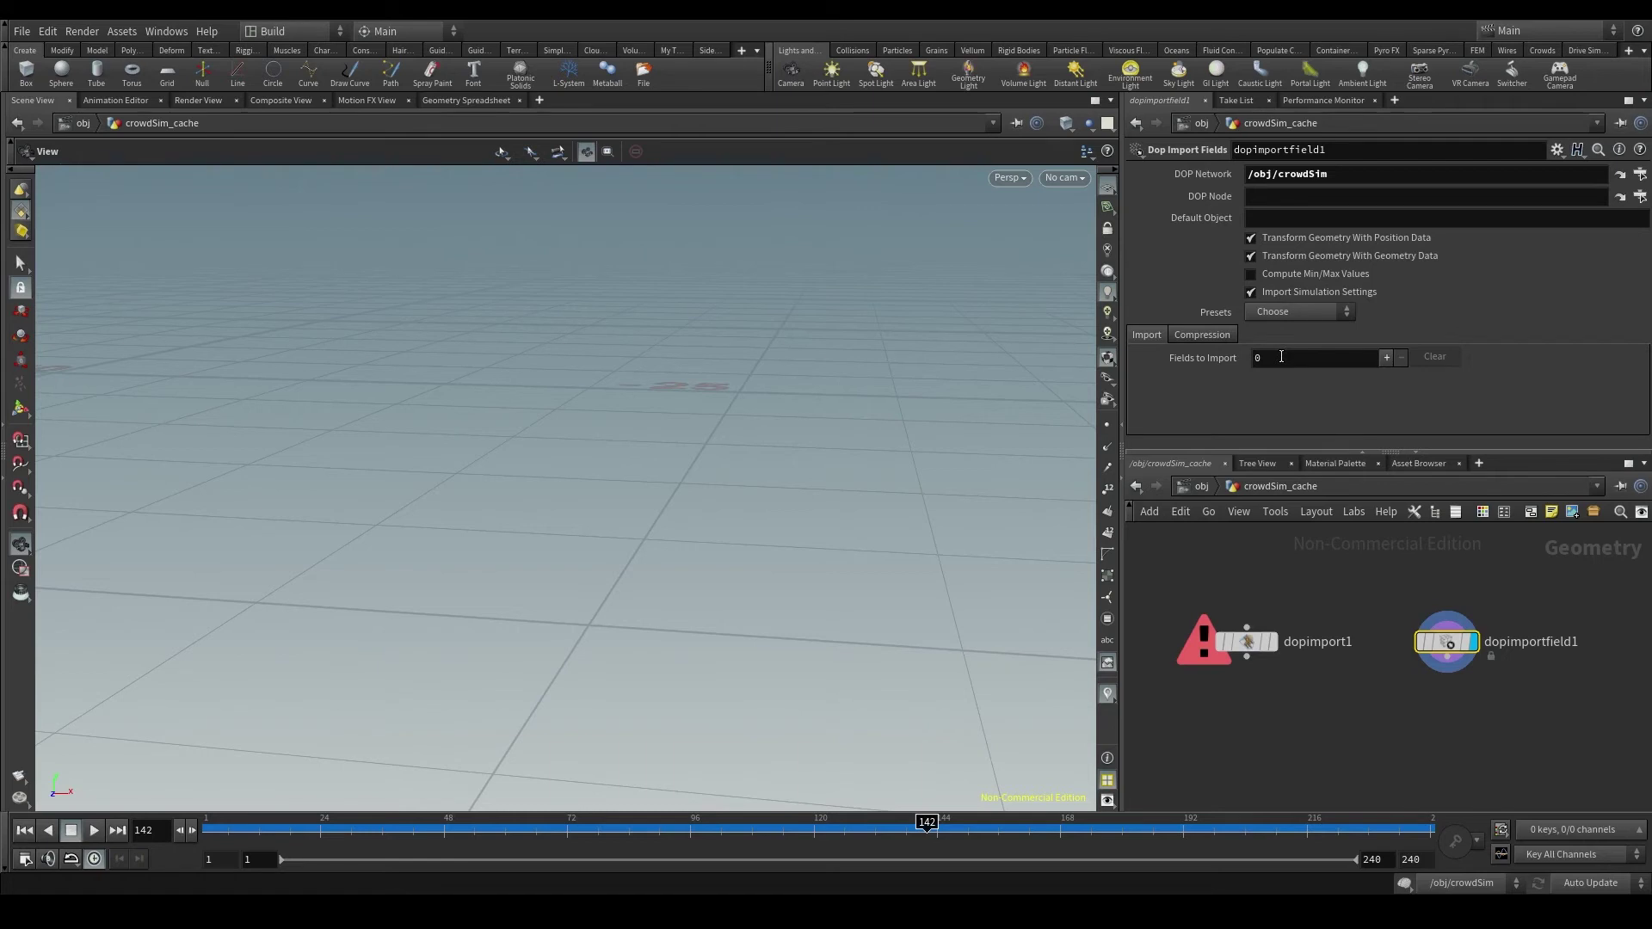
Add one Fields to Import entry on dopimportfield1 and begin editing its Object field
click(1387, 357)
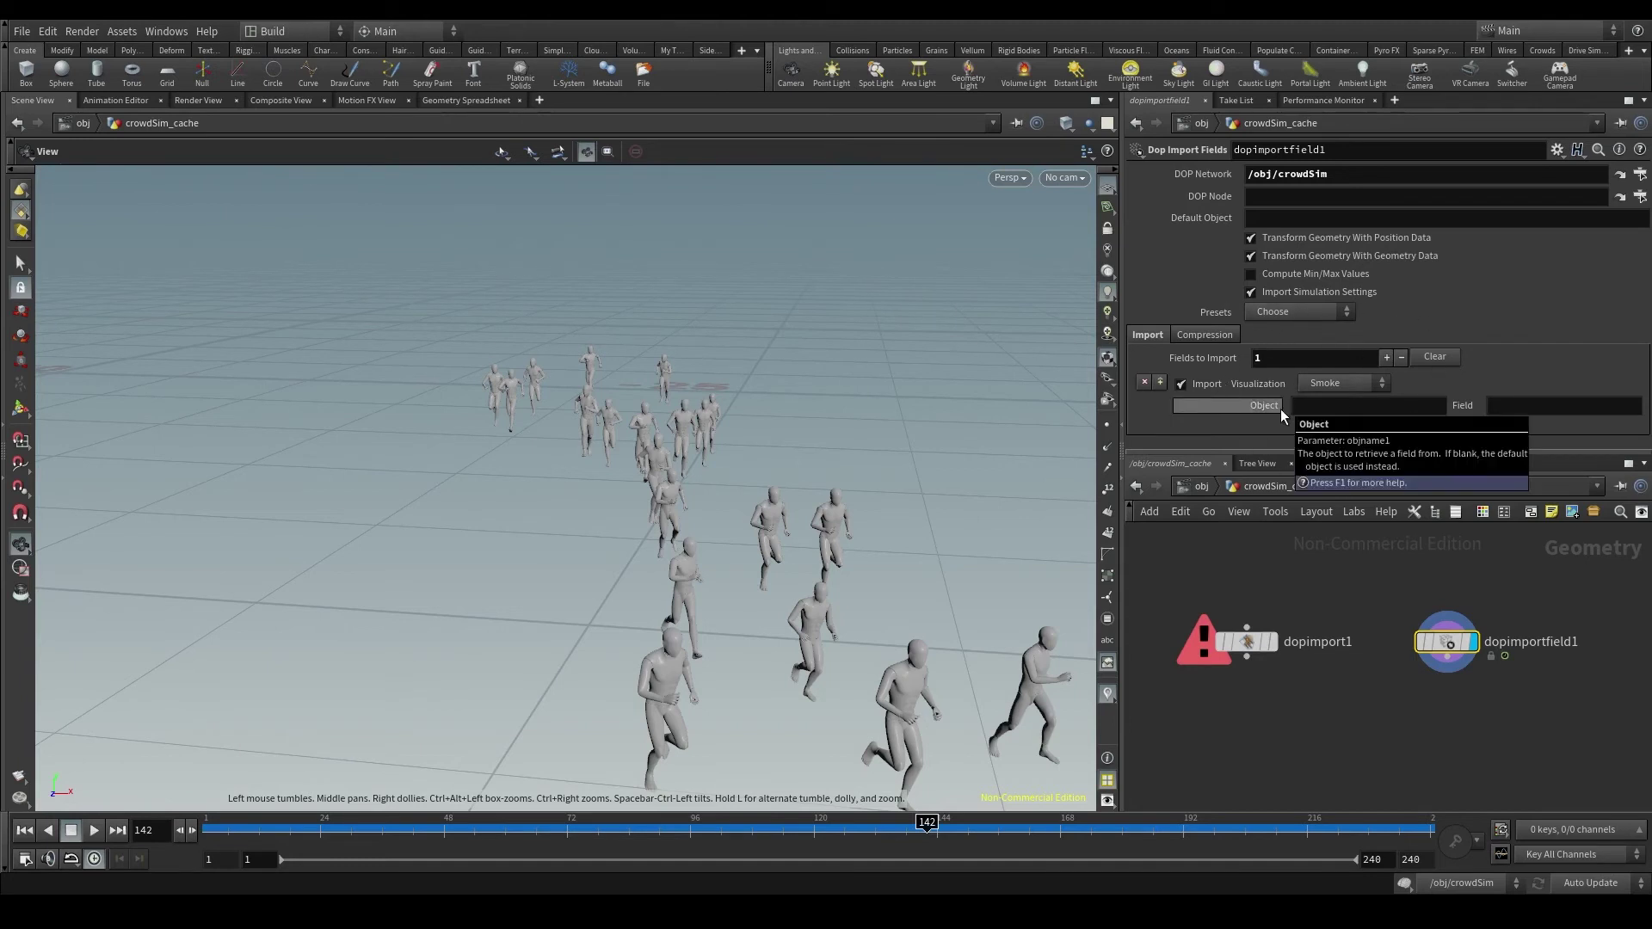
click(1339, 408)
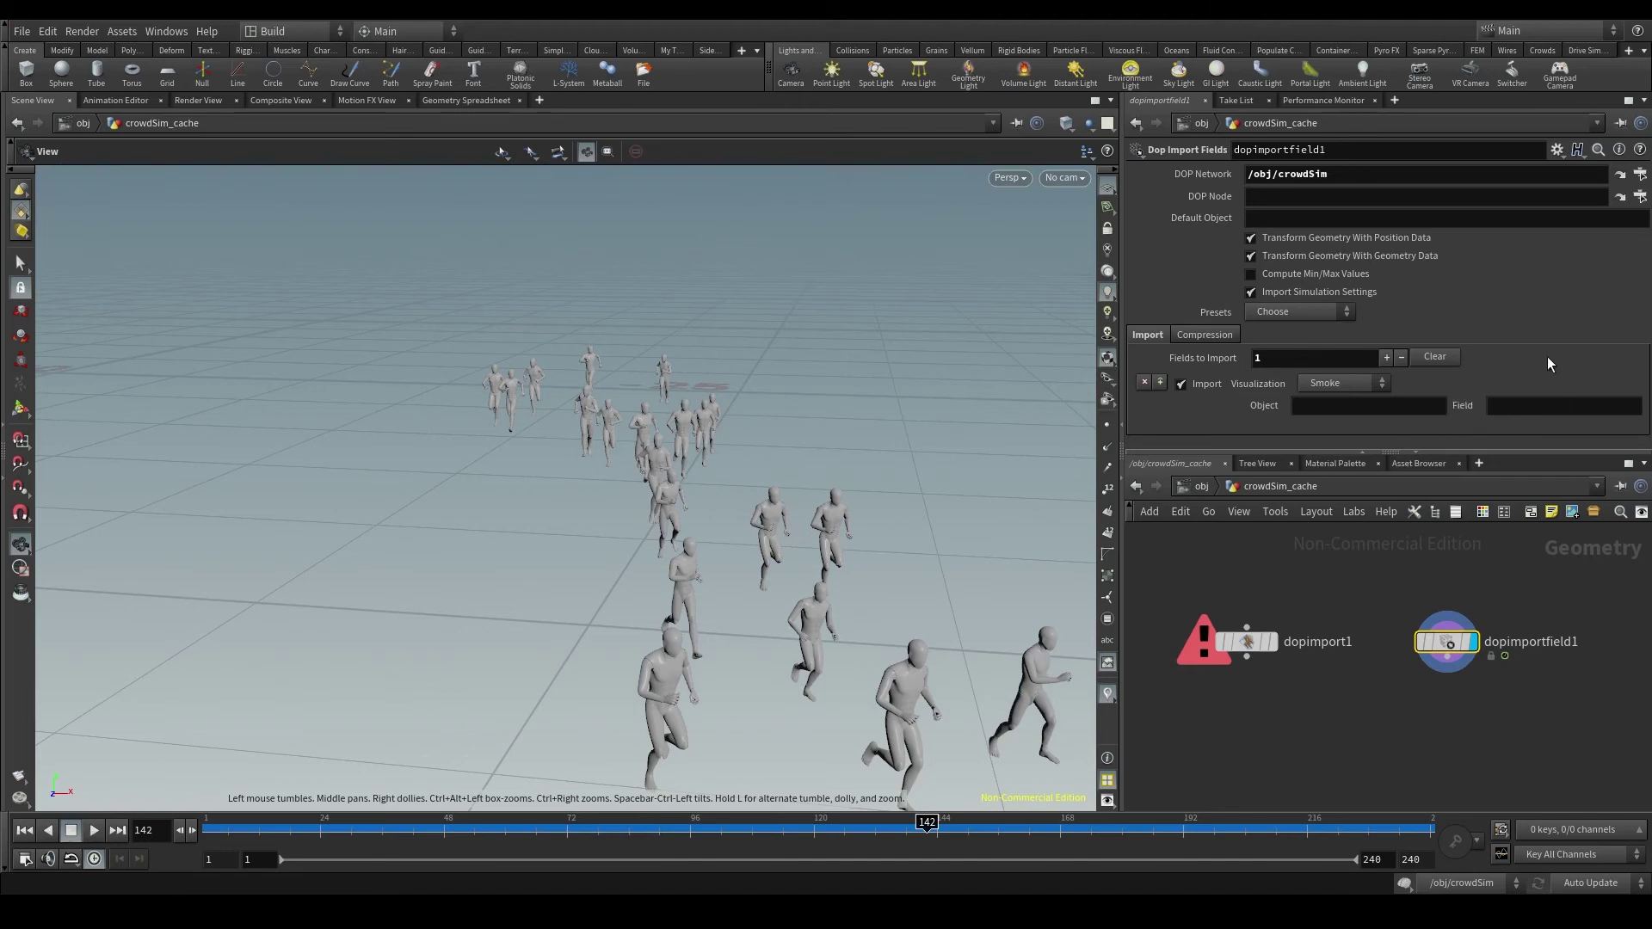
click(1522, 410)
click(1423, 403)
Set the import entry's Object to crowdobject1 and its Field to Geometry
text(crowdobject1)
key(Return)
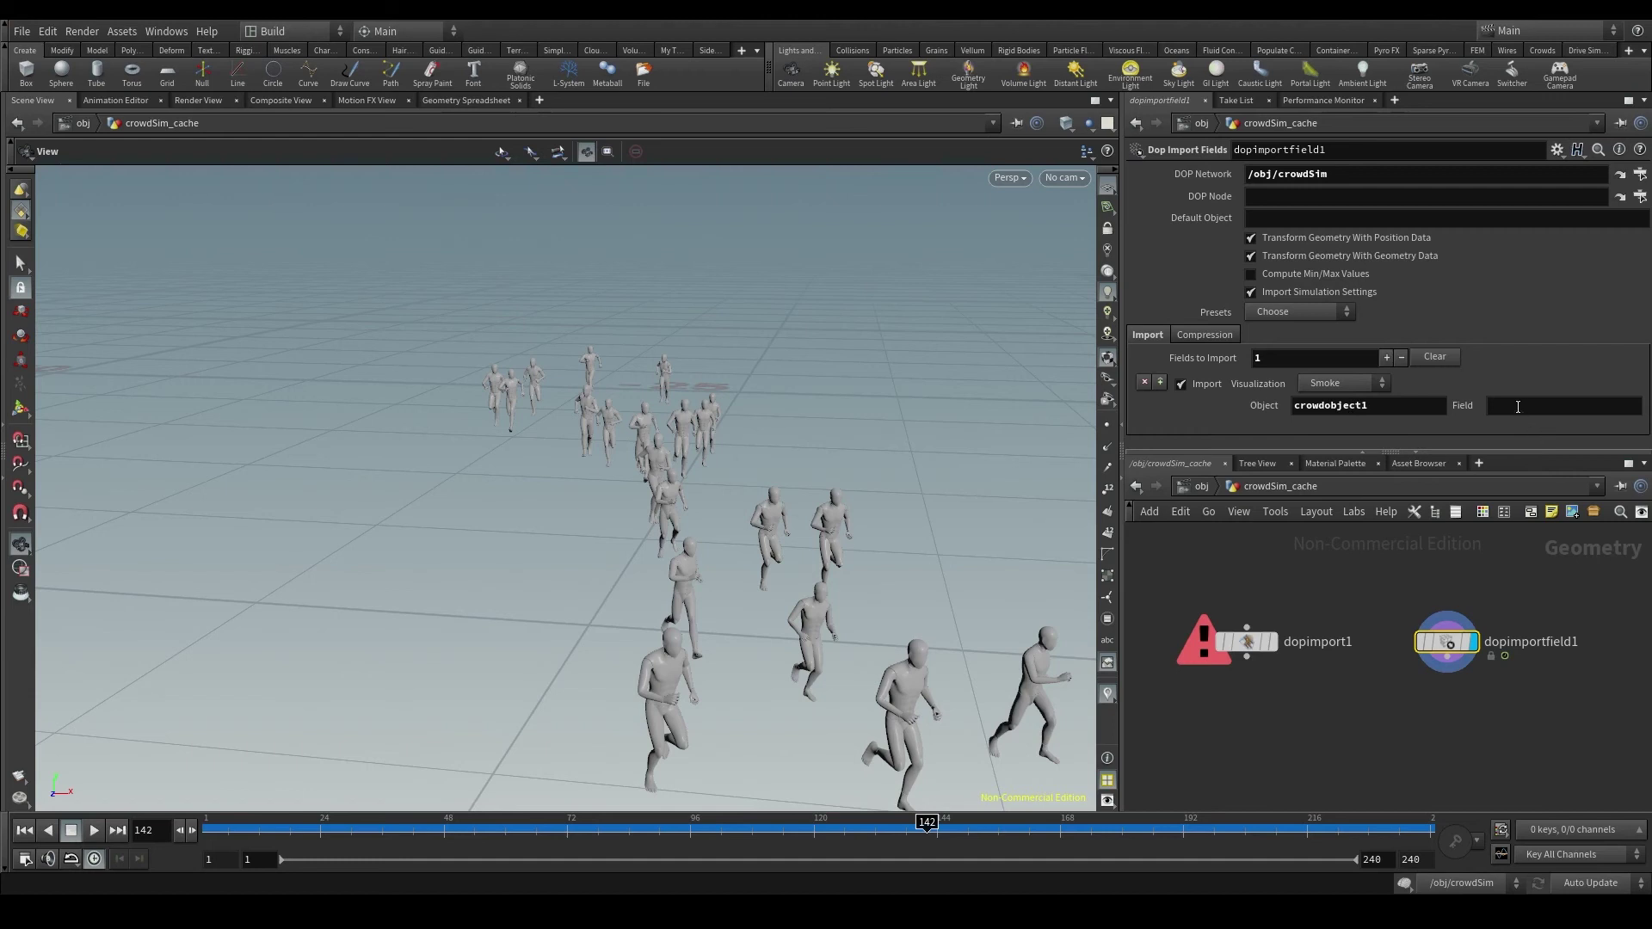
click(1532, 406)
text(Geometry)
key(Return)
mouse_move(1465, 647)
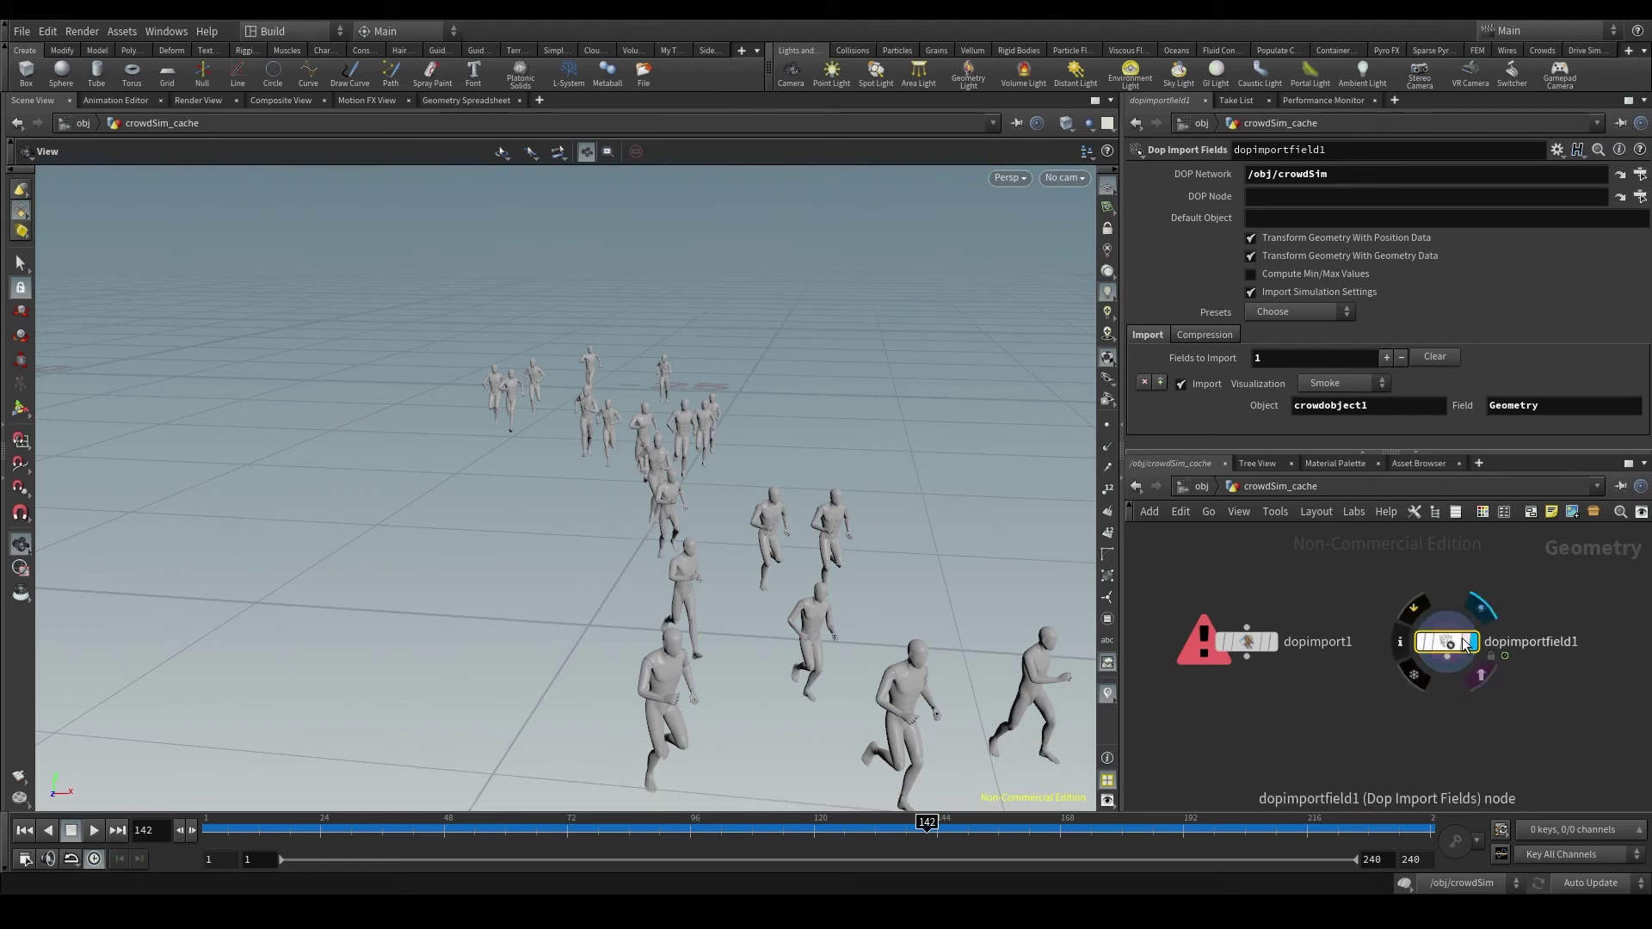
click(1522, 410)
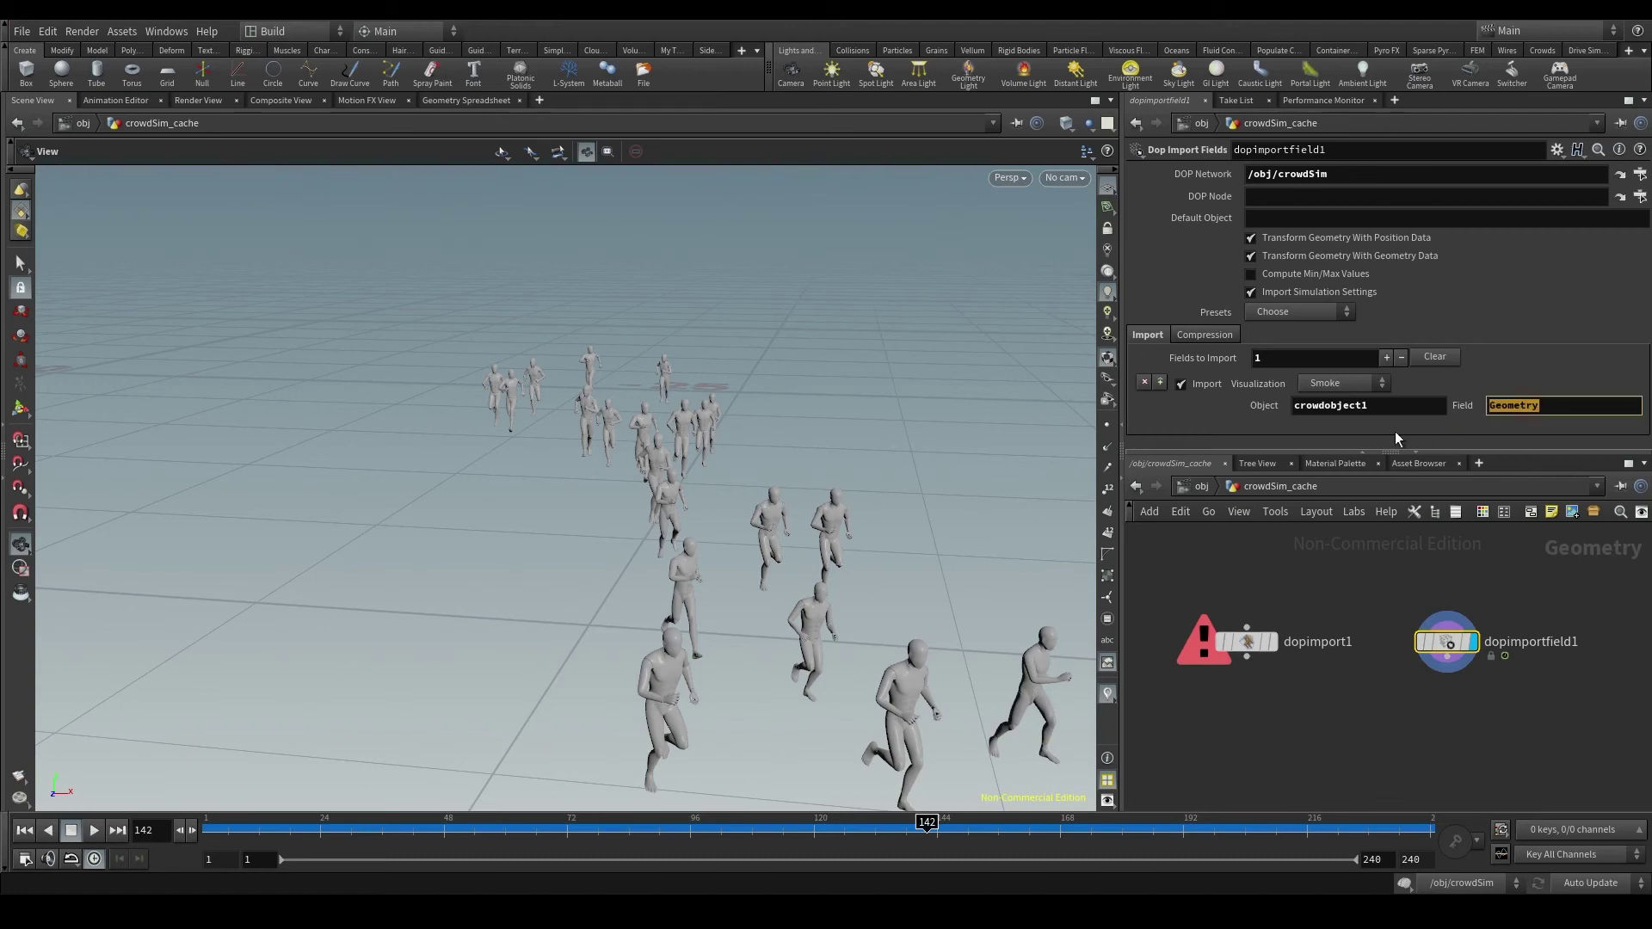
double_click(1317, 409)
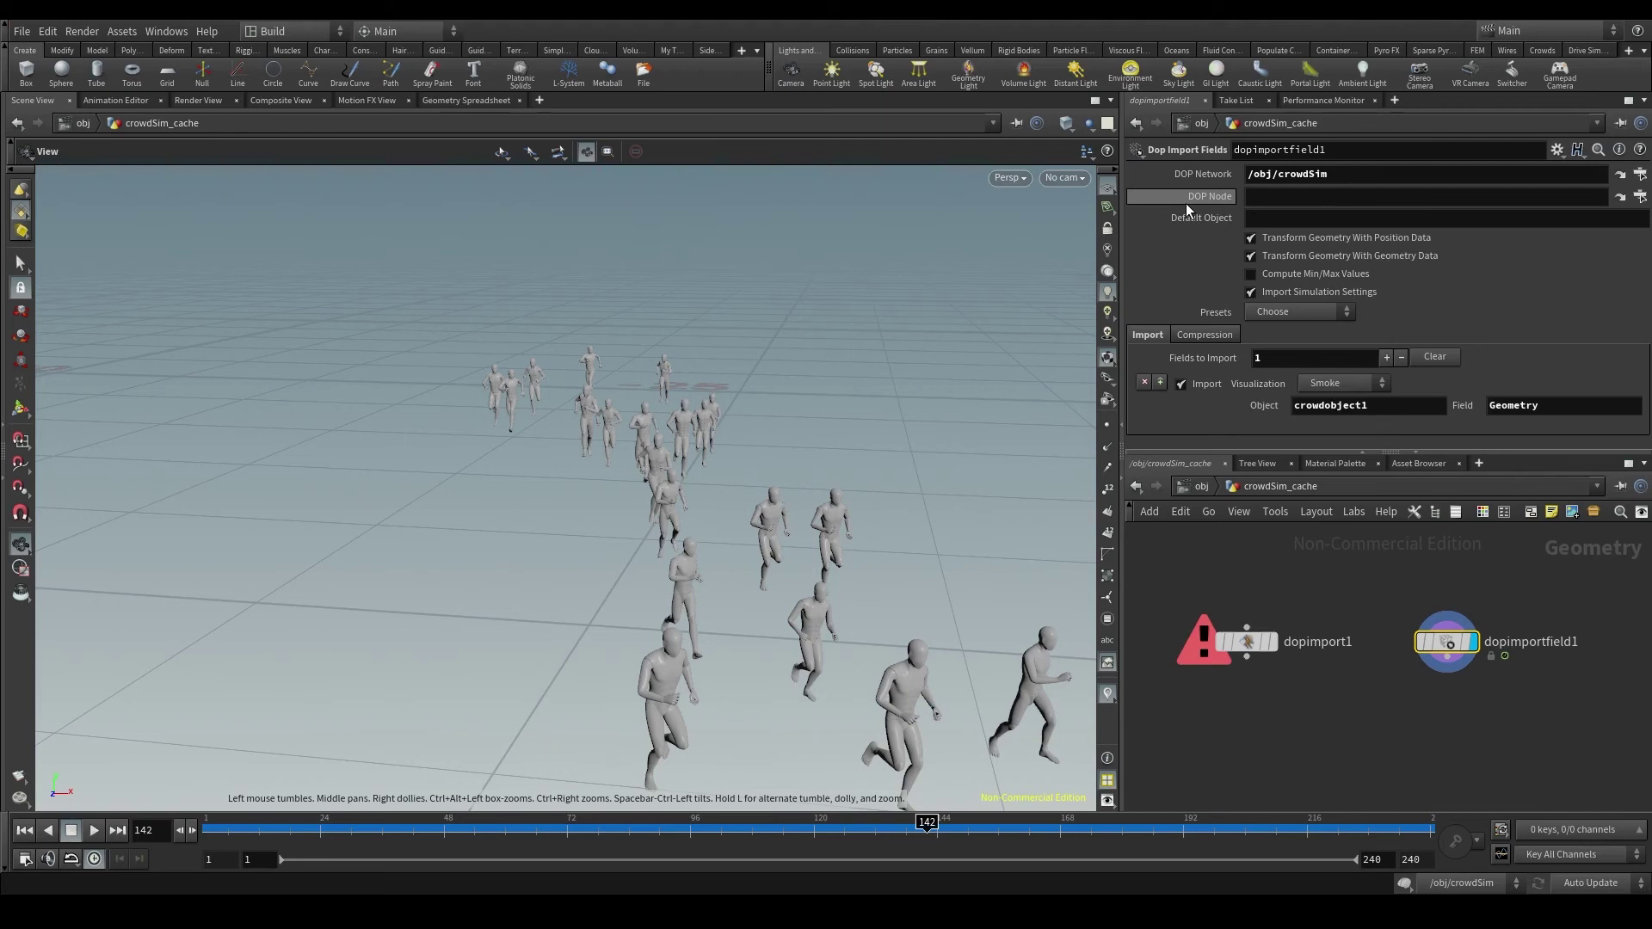
mouse_move(1185, 203)
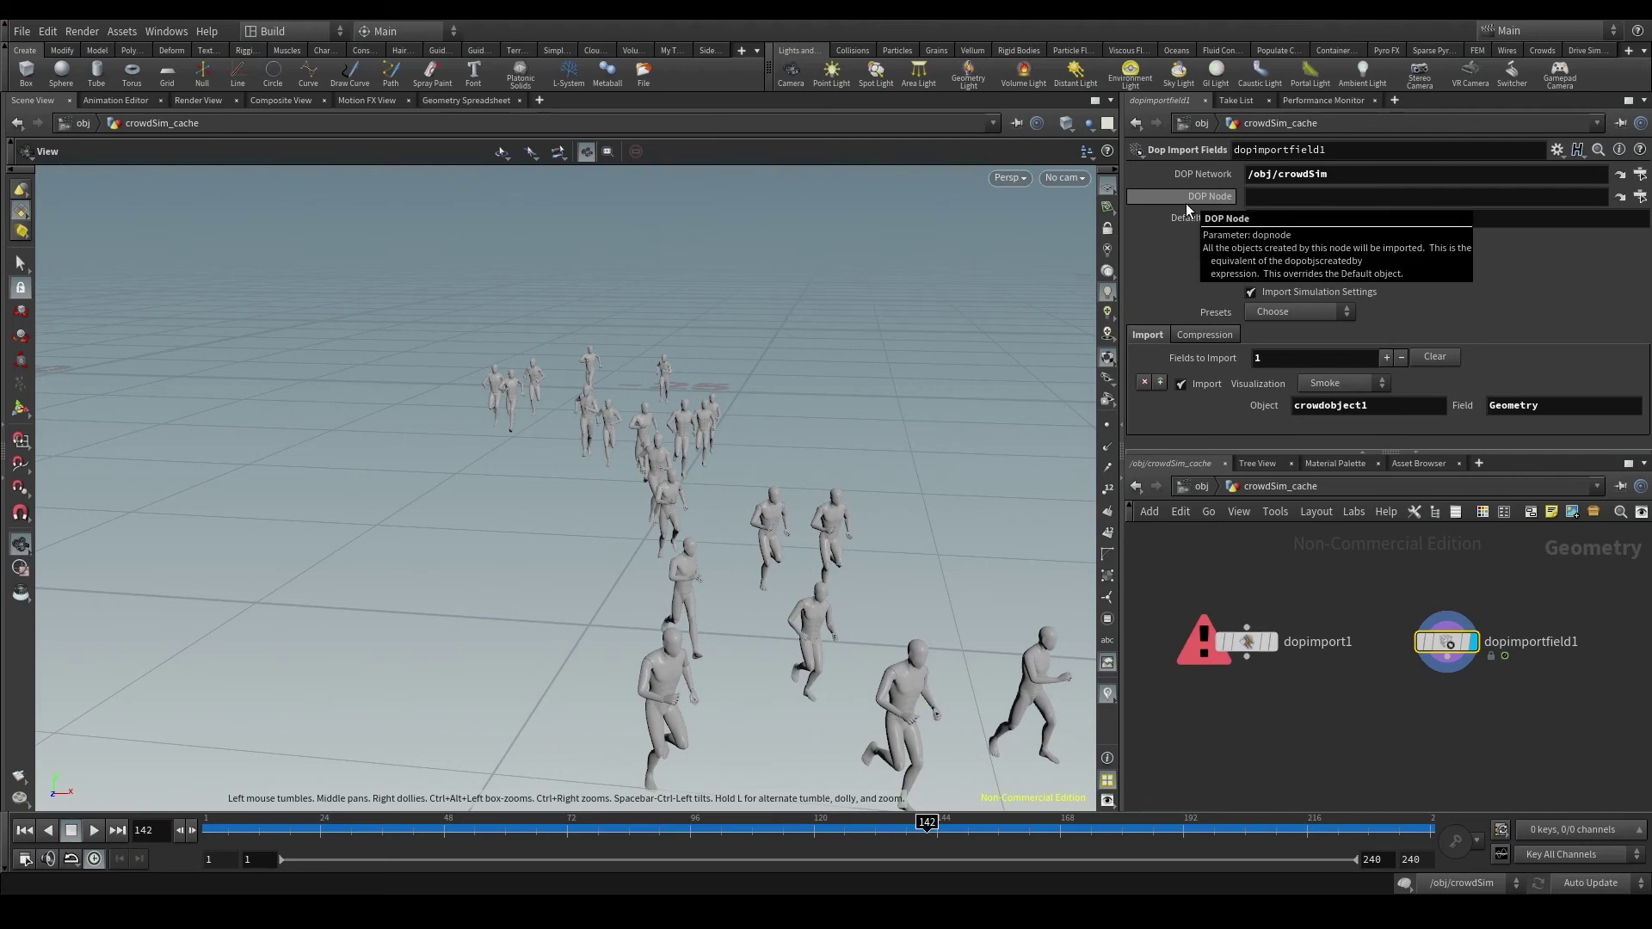
click(1641, 196)
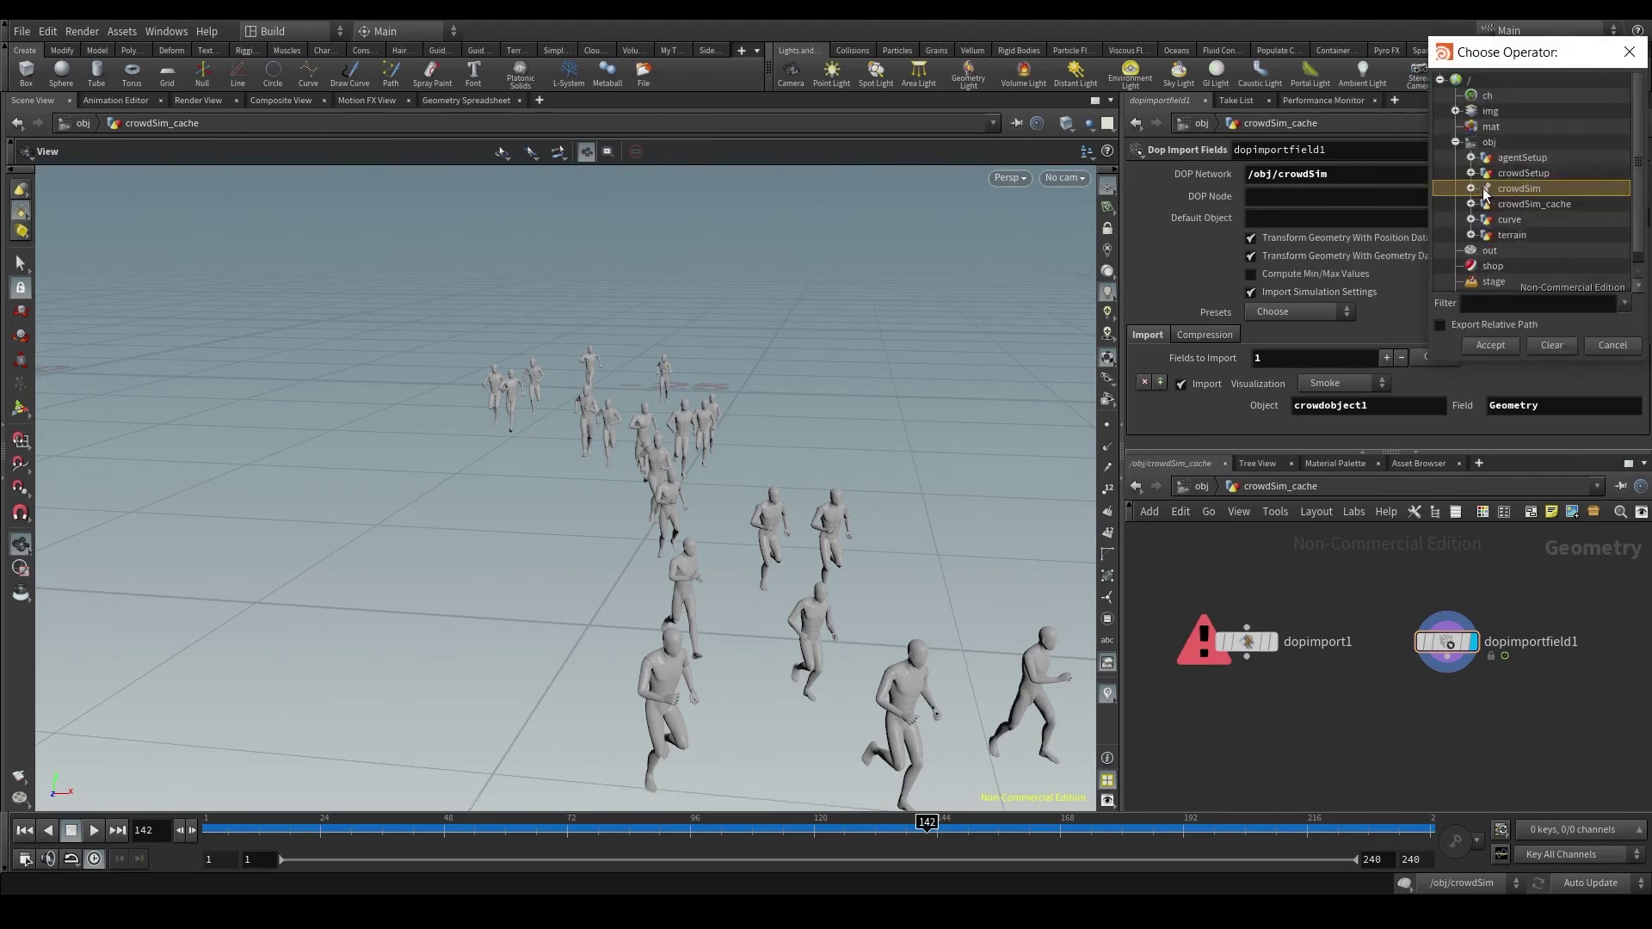
click(1471, 189)
click(1531, 204)
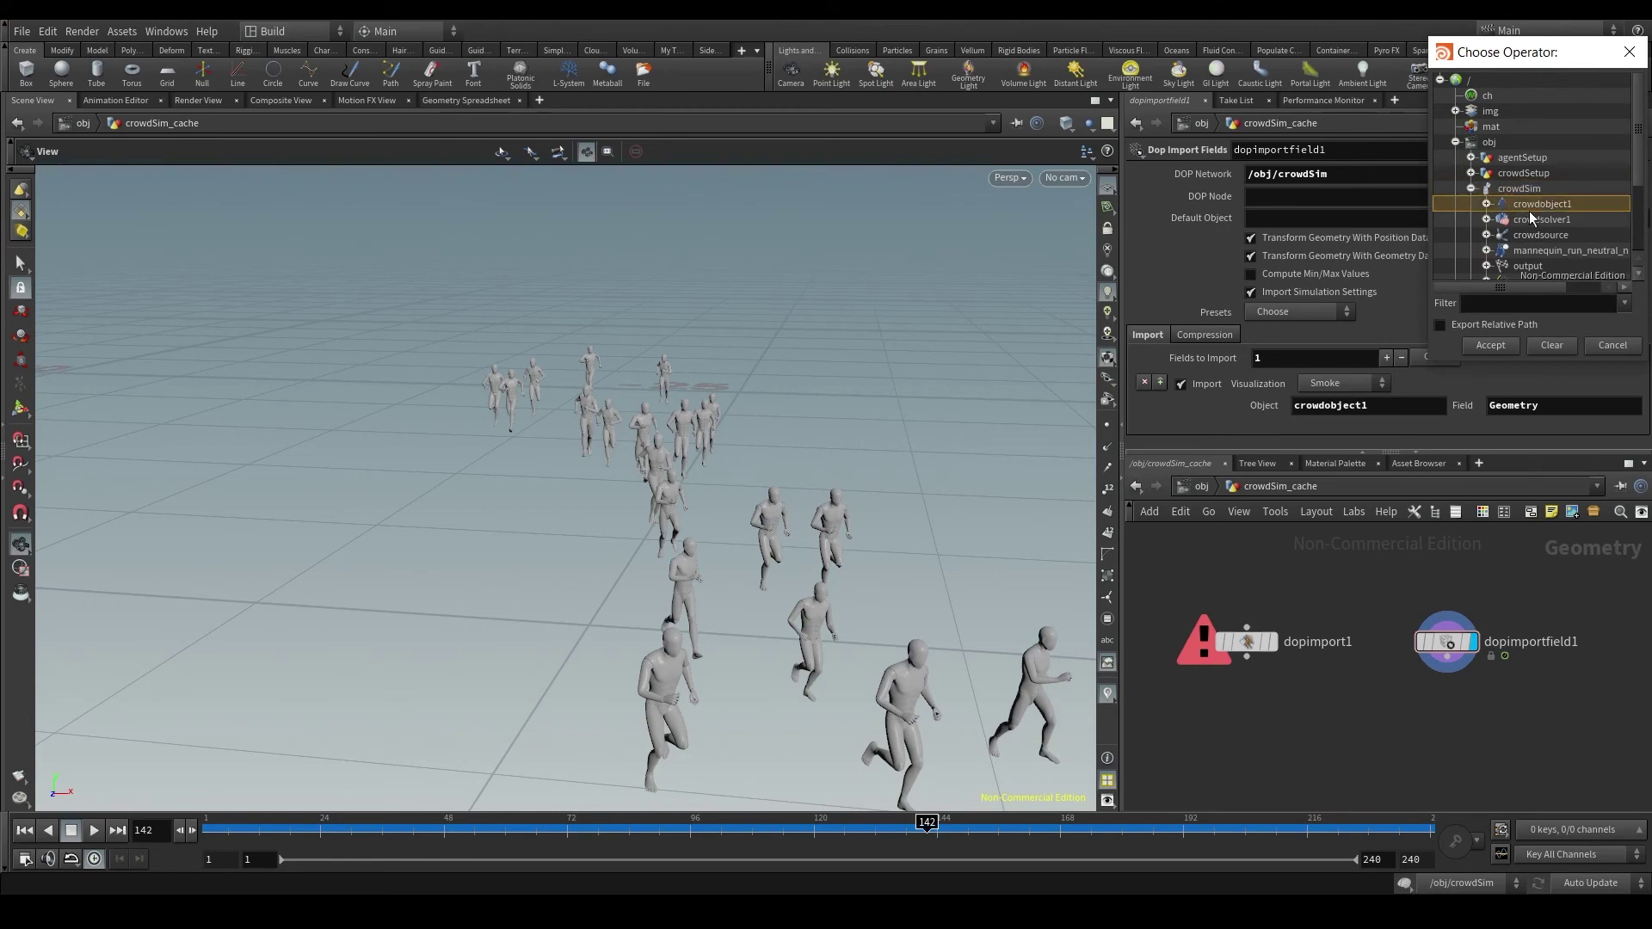
click(1489, 345)
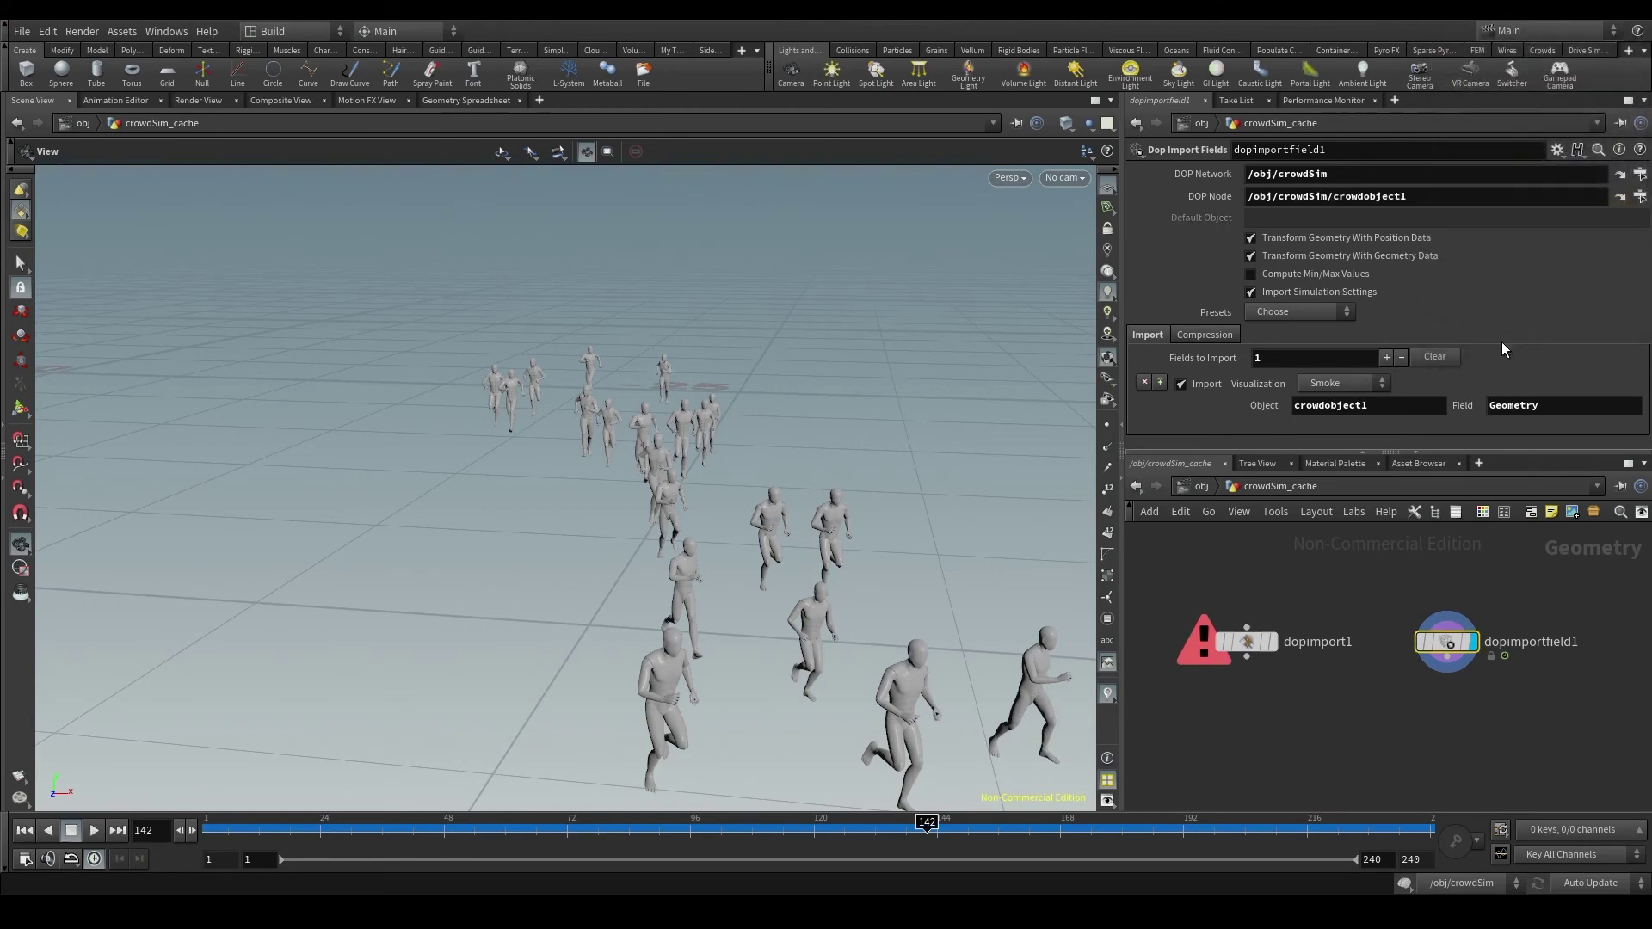
double_click(1360, 408)
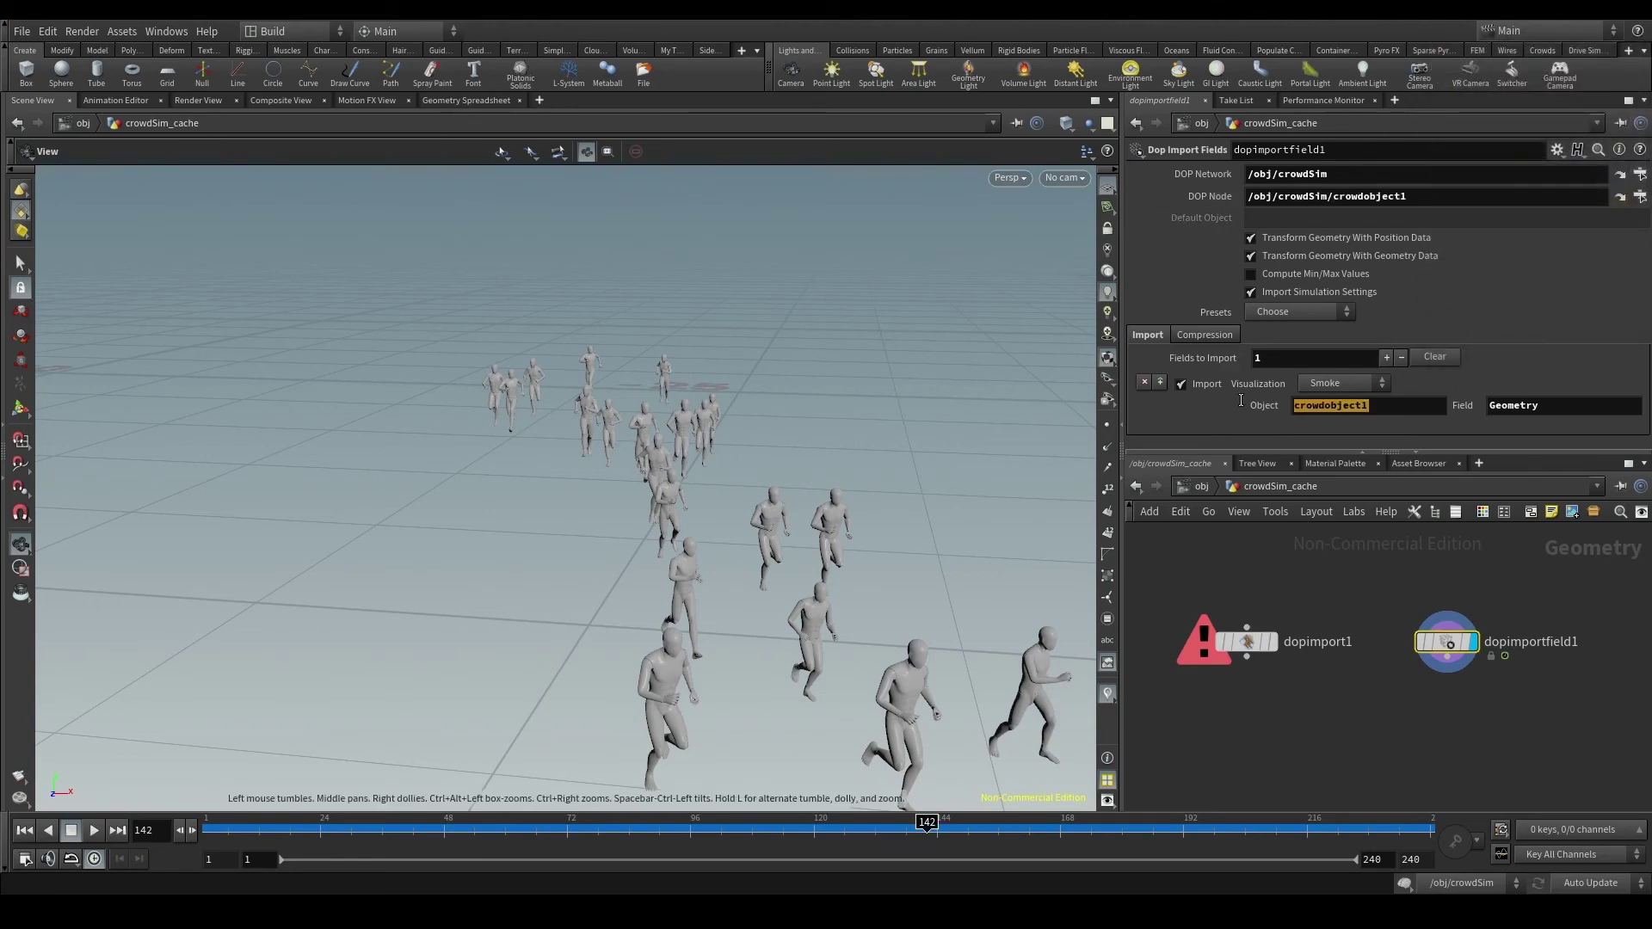
key(BackSpace)
key(Return)
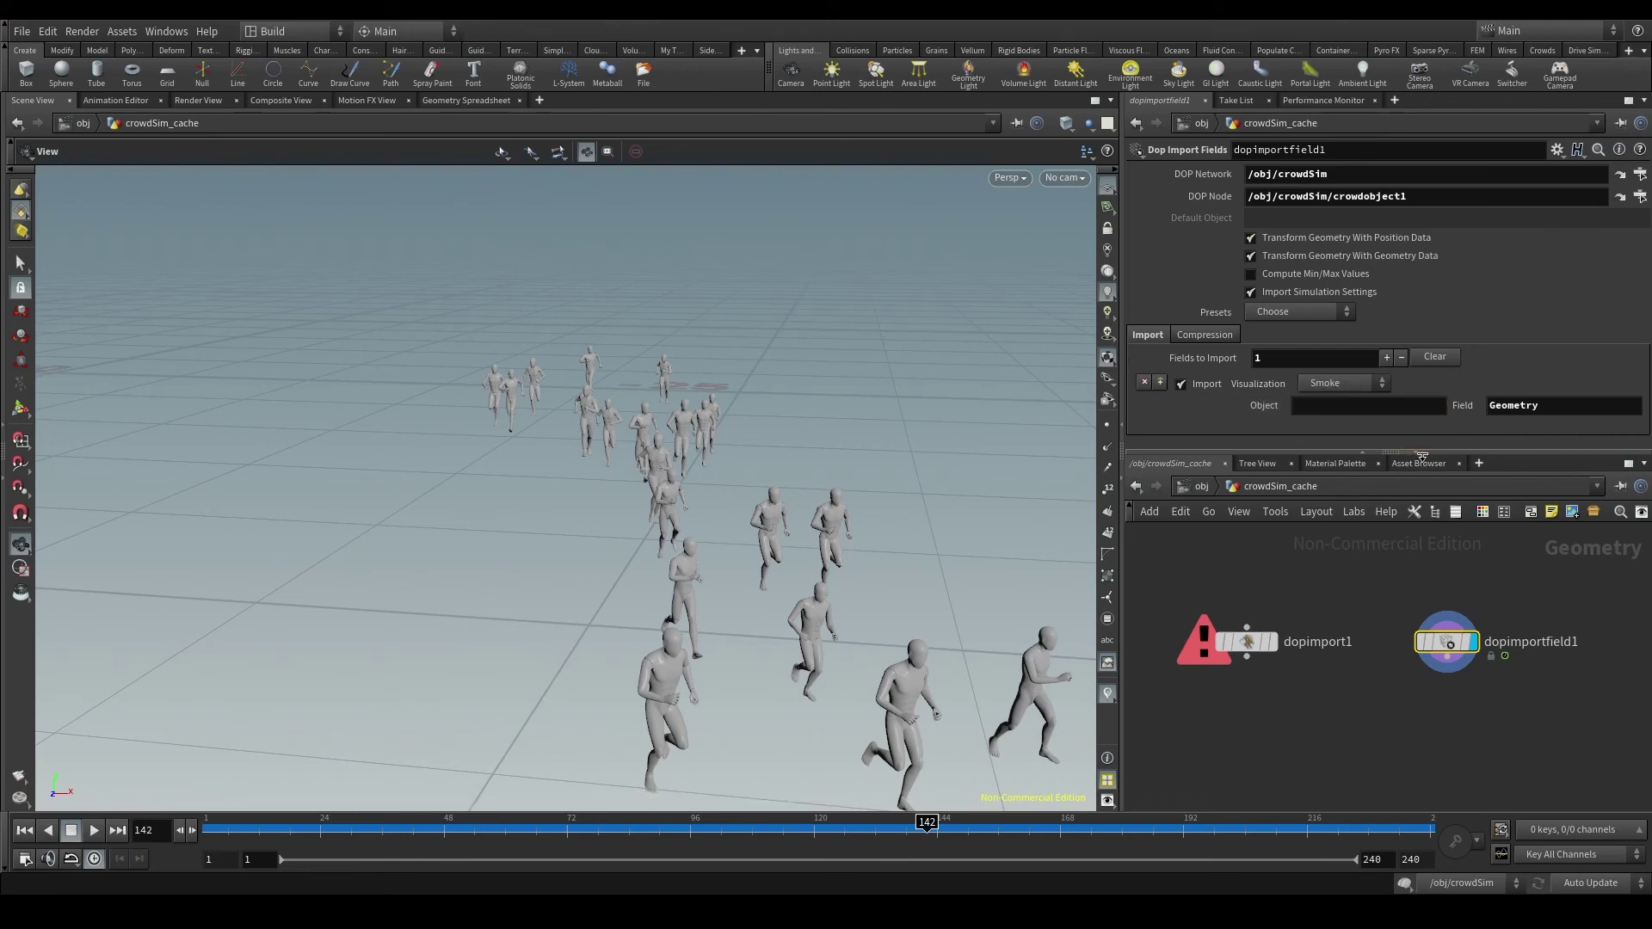
drag(1404, 193, 1335, 195)
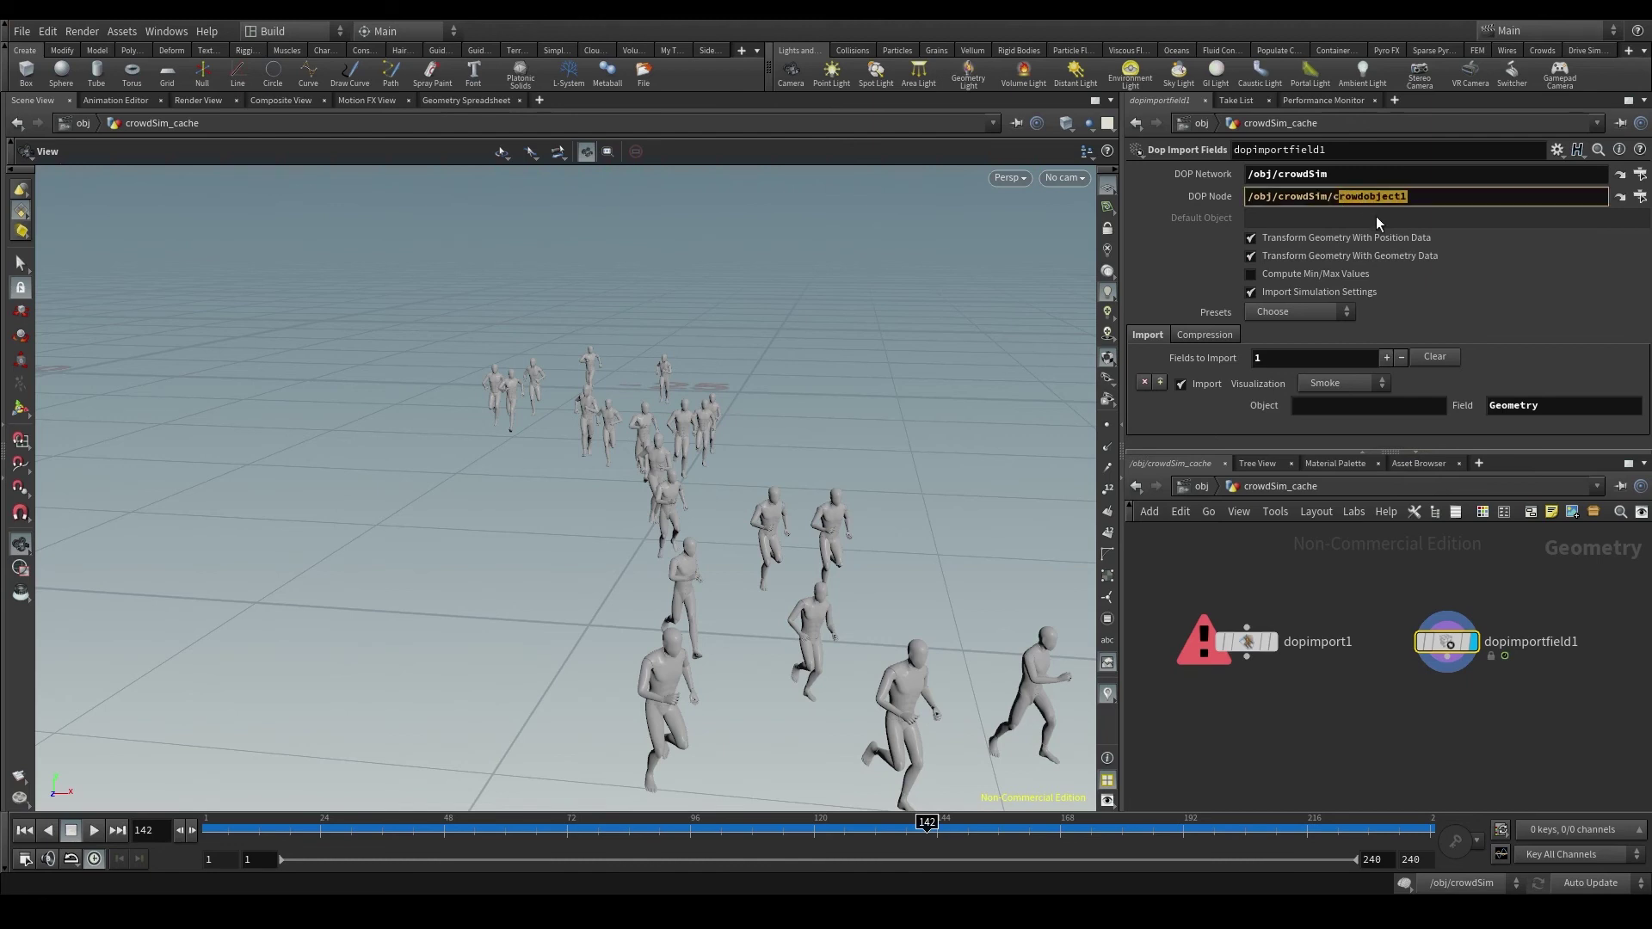
click(1313, 404)
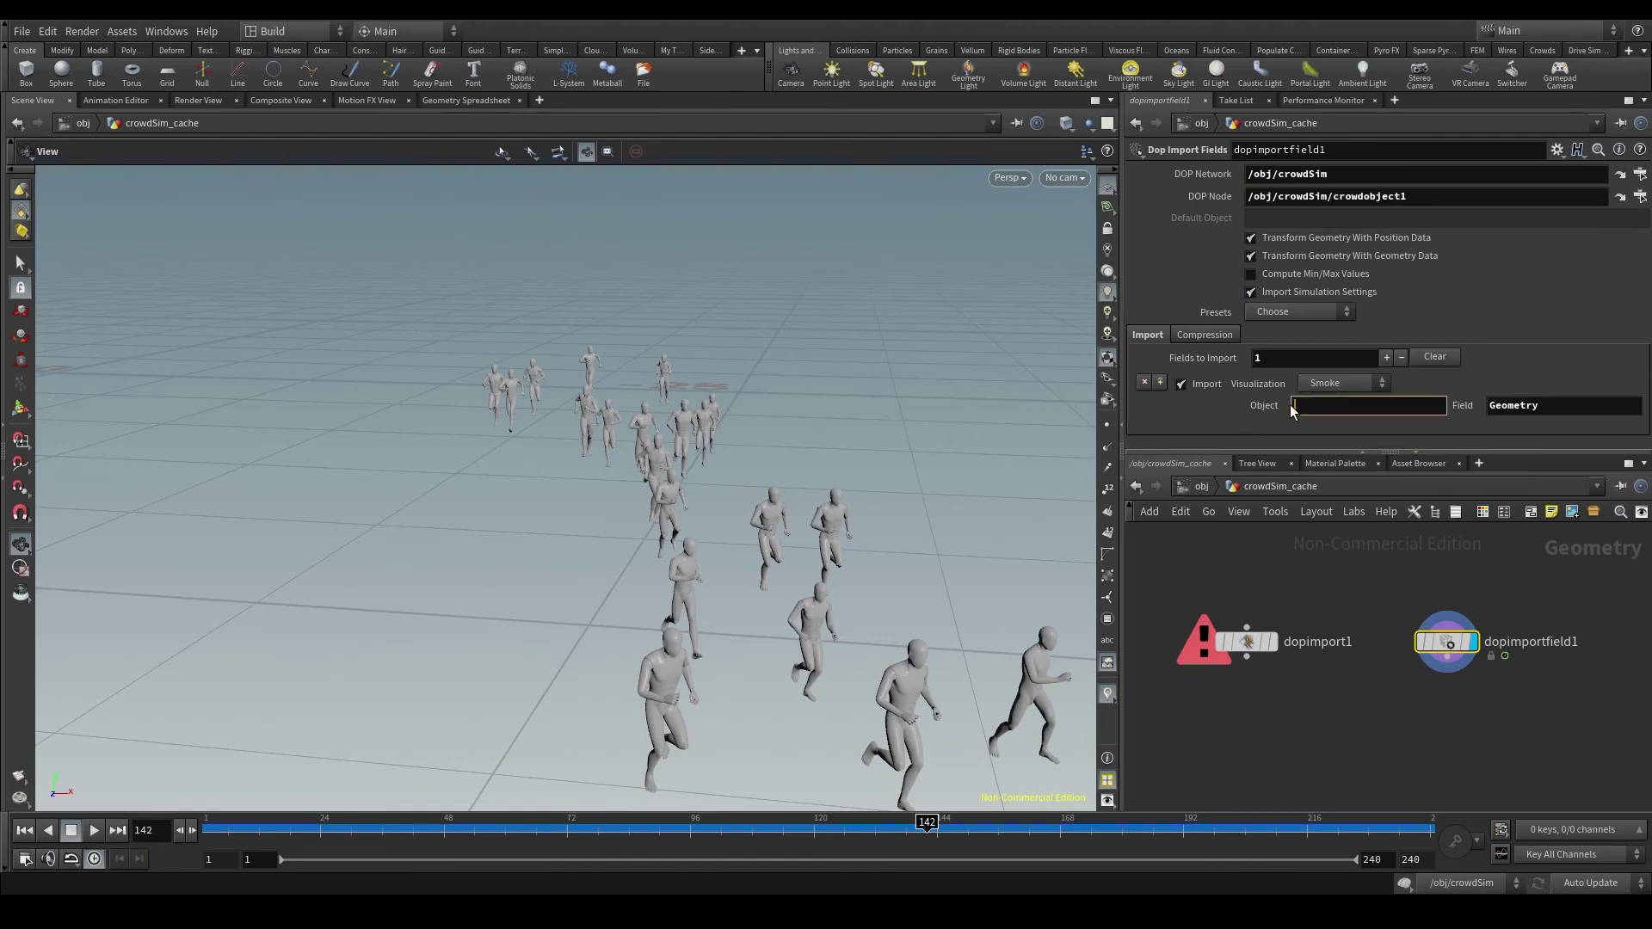
key(Escape)
drag(1248, 194, 1420, 200)
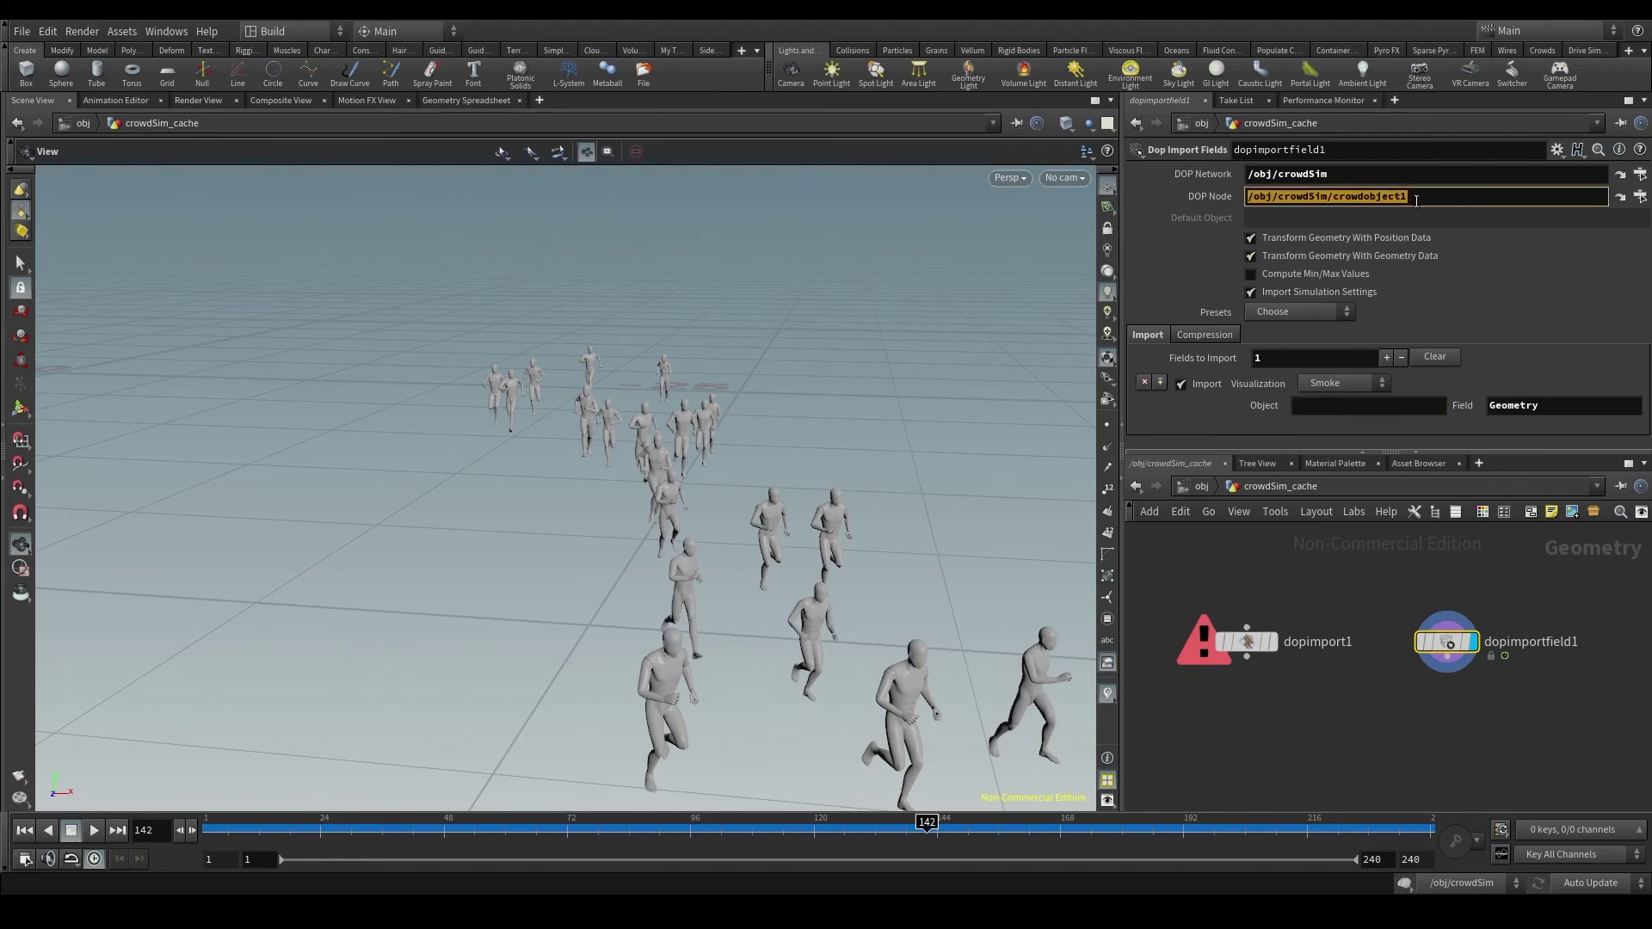
click(1415, 204)
drag(1415, 204, 1330, 203)
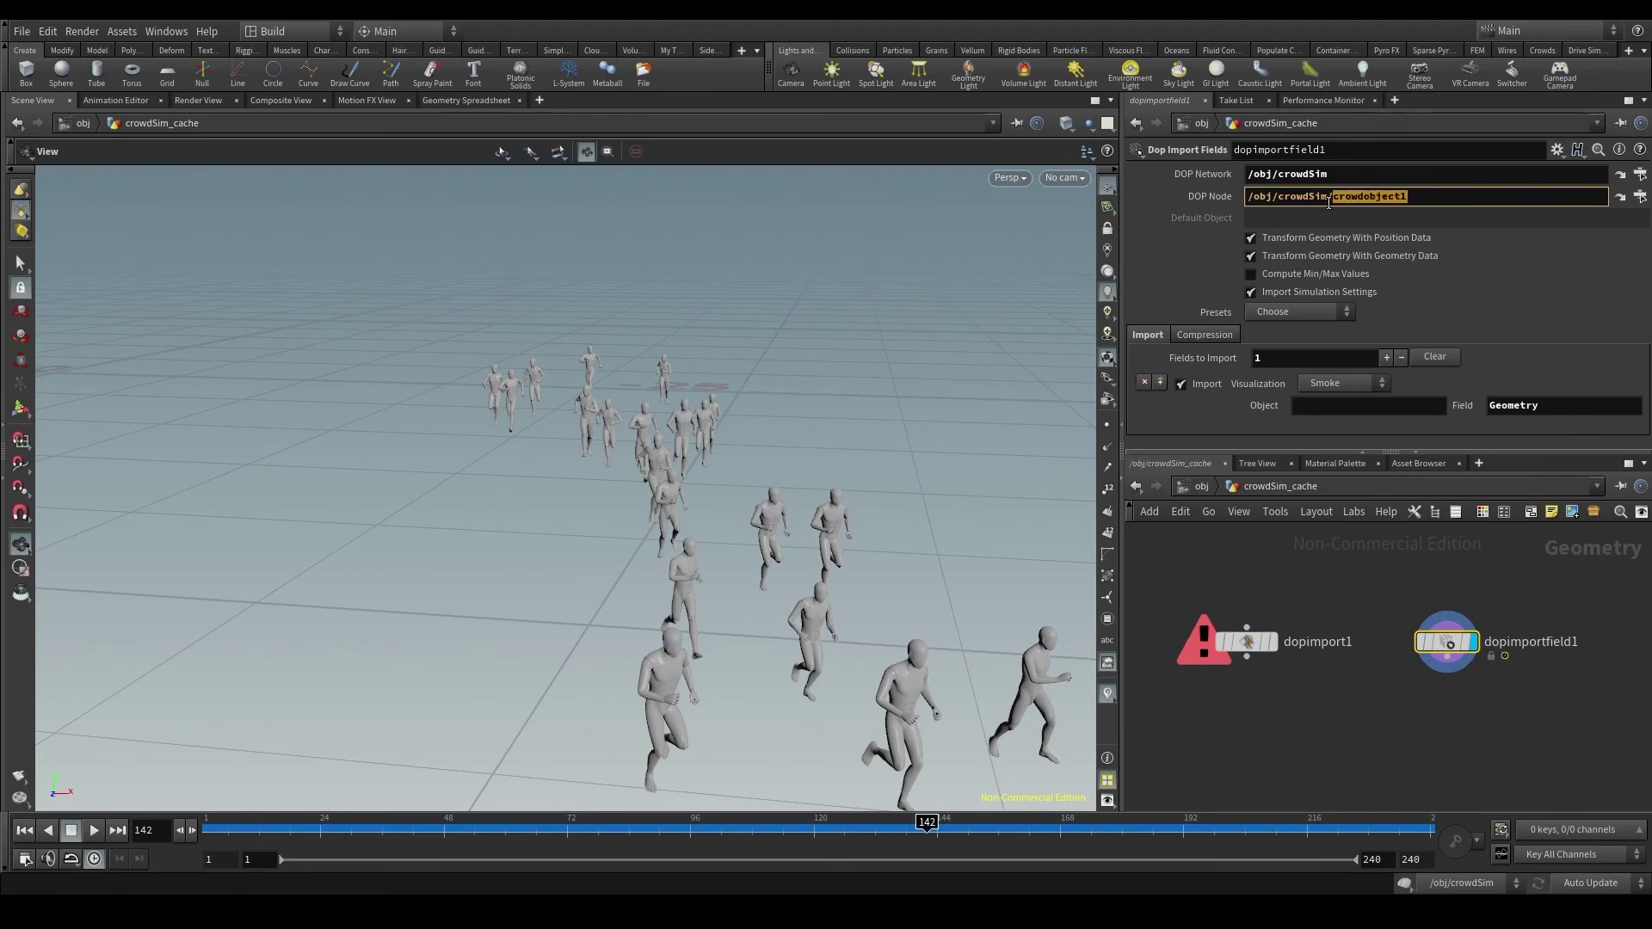
click(1337, 410)
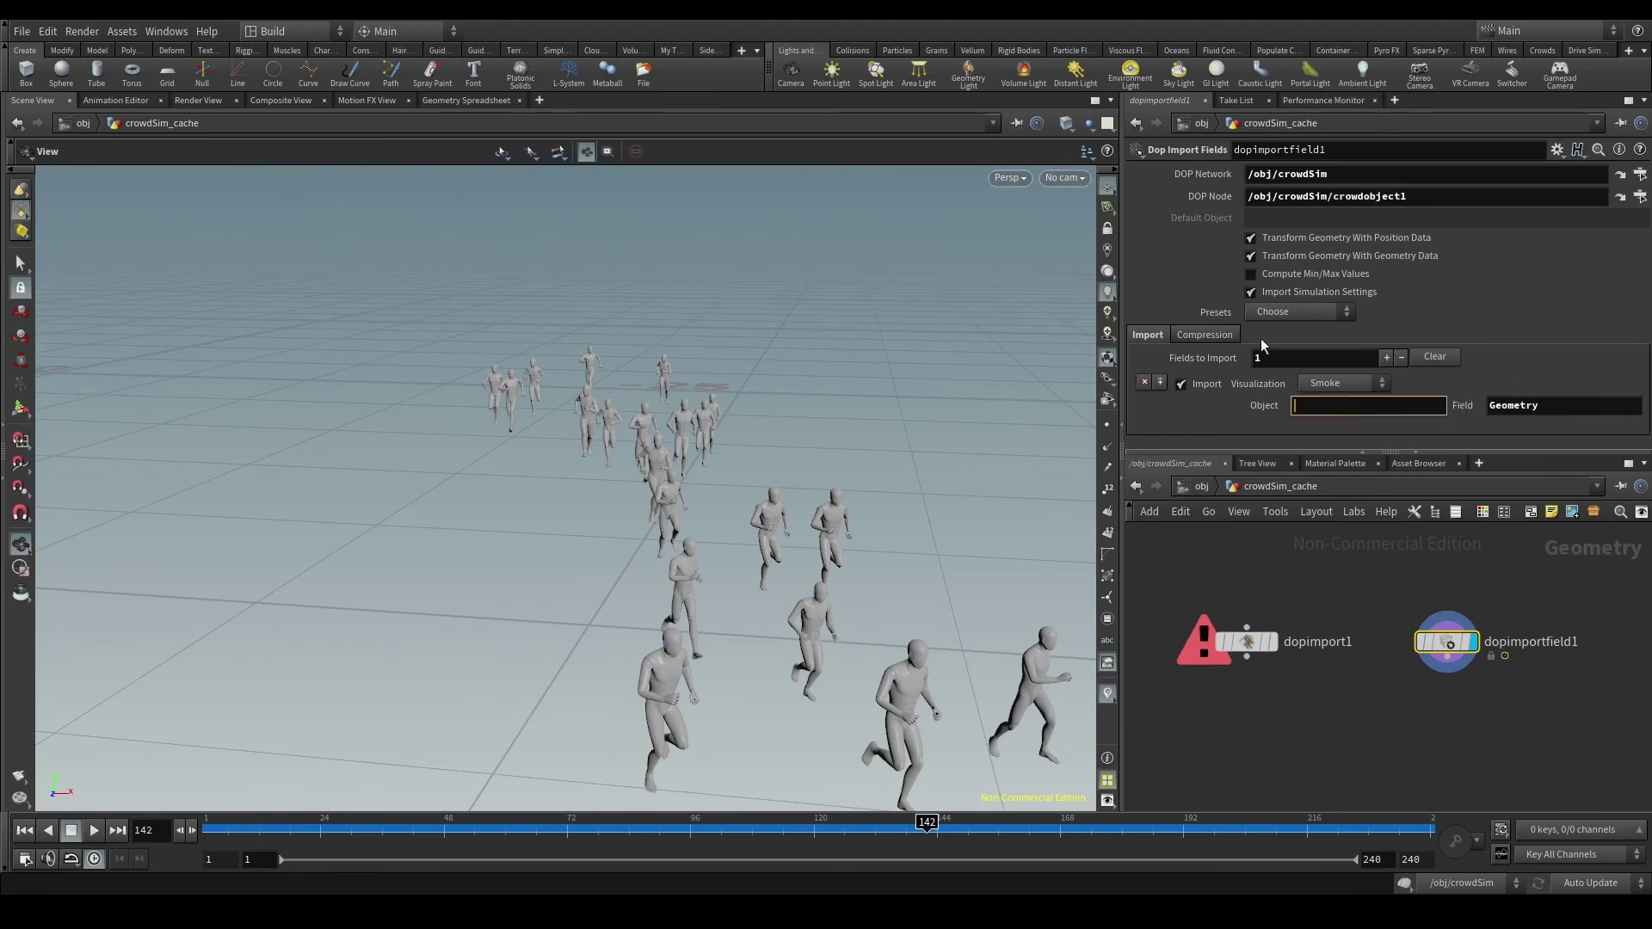
triple_click(1442, 204)
key(BackSpace)
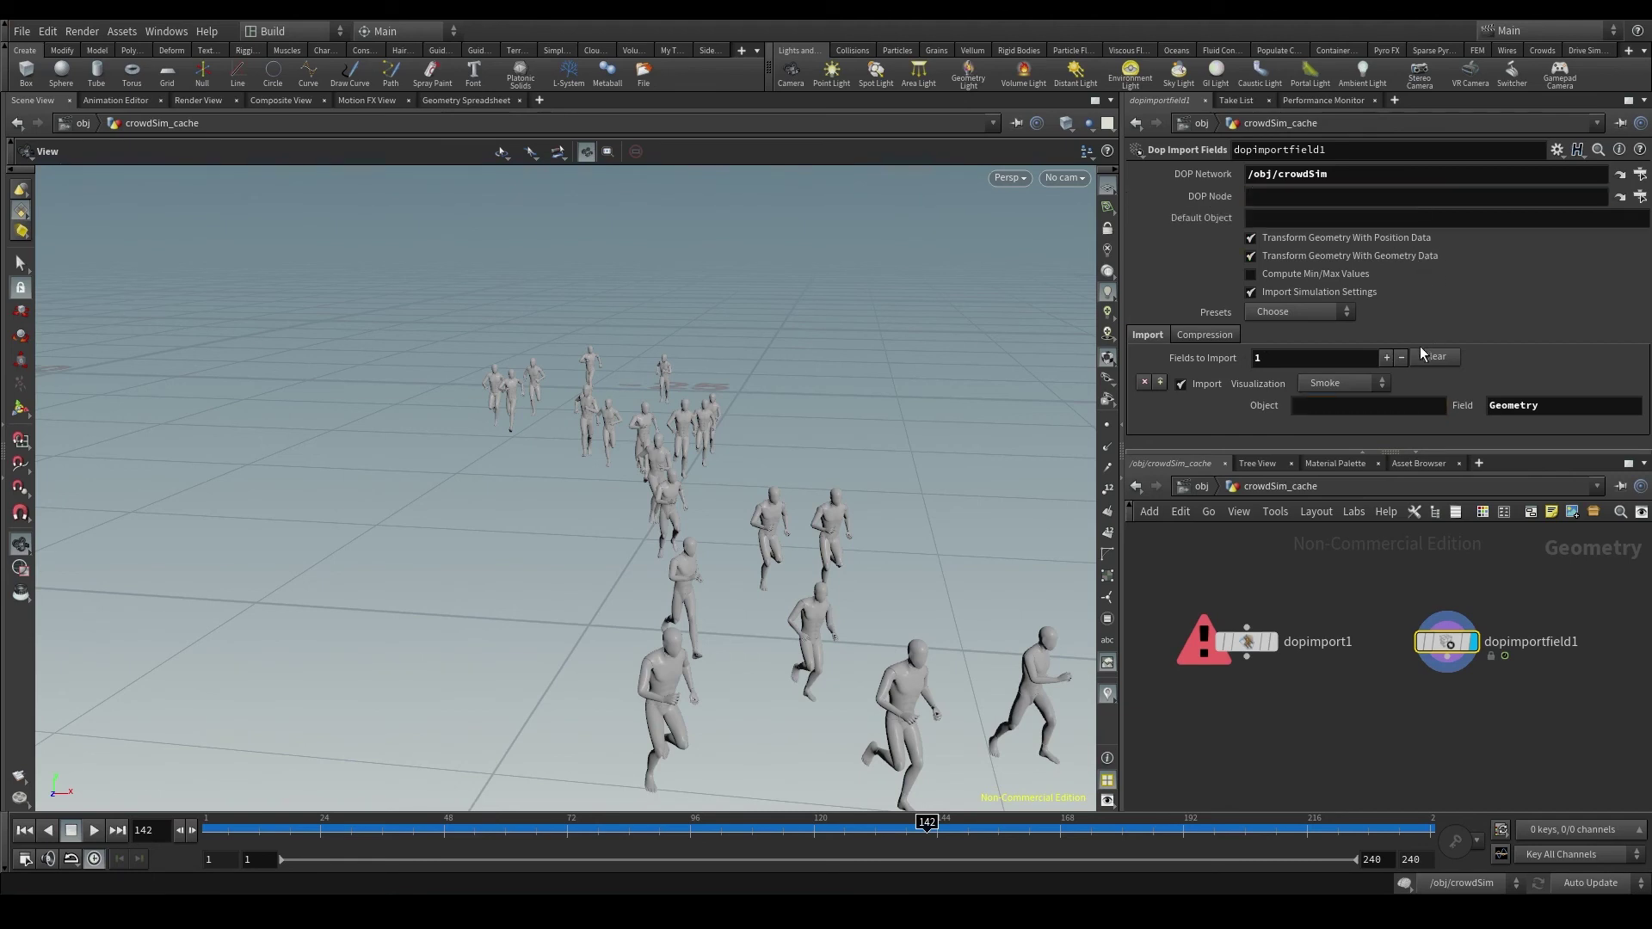
click(1358, 411)
text(crowdobject1)
key(Return)
Make dopimport1 the displayed node and select it for editing
click(1272, 642)
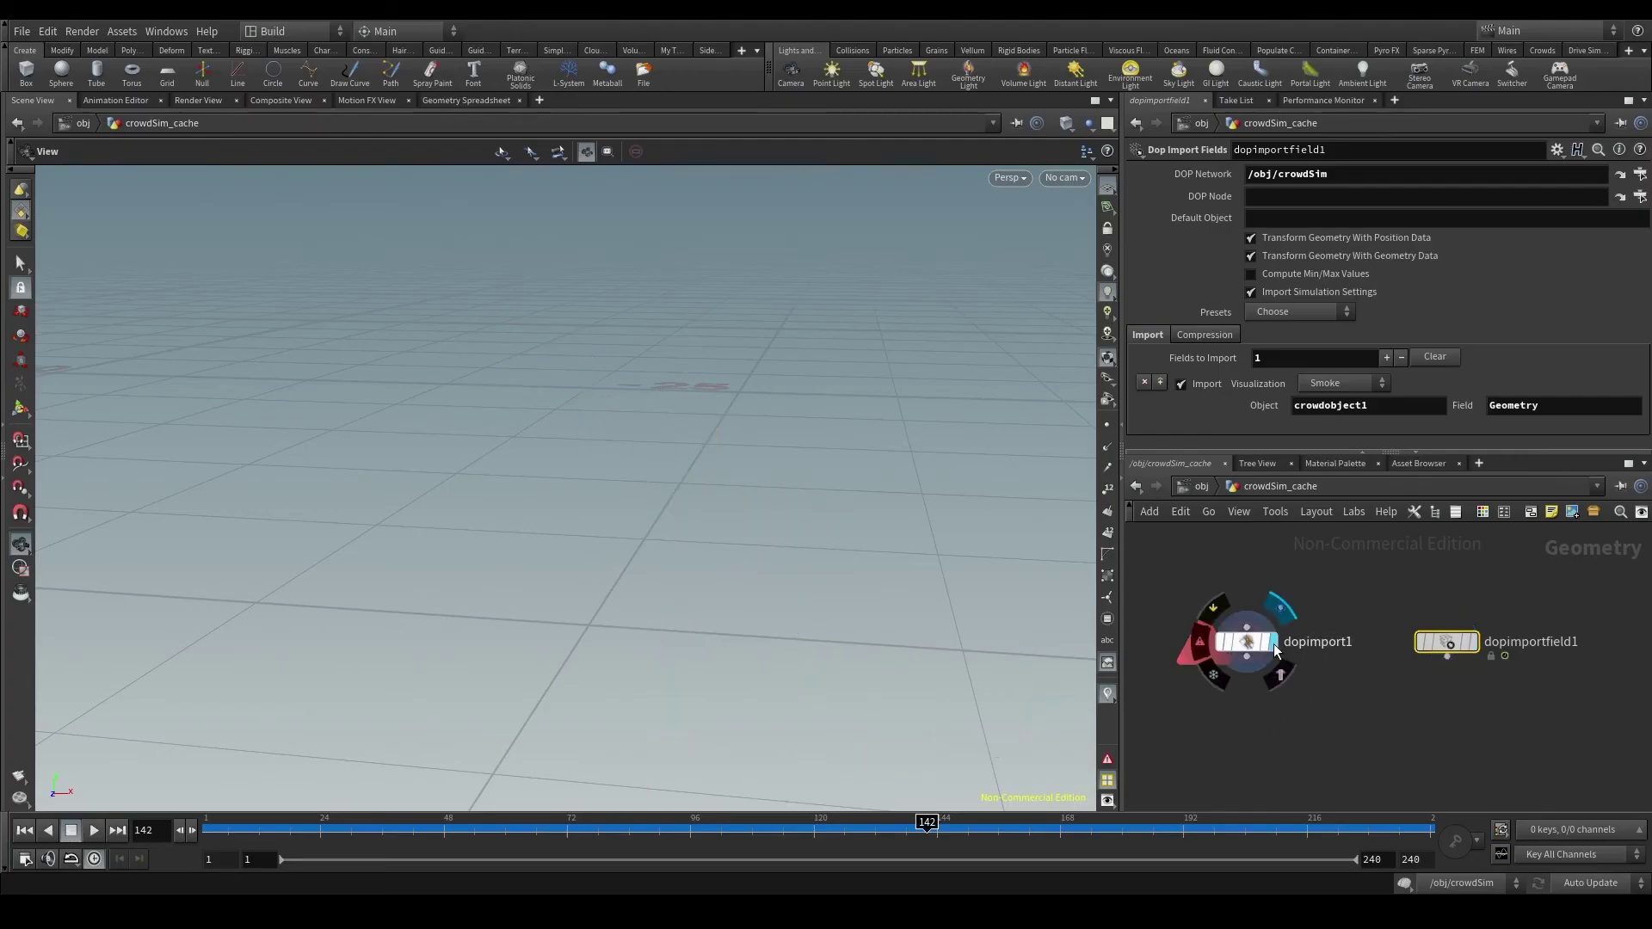
click(1248, 645)
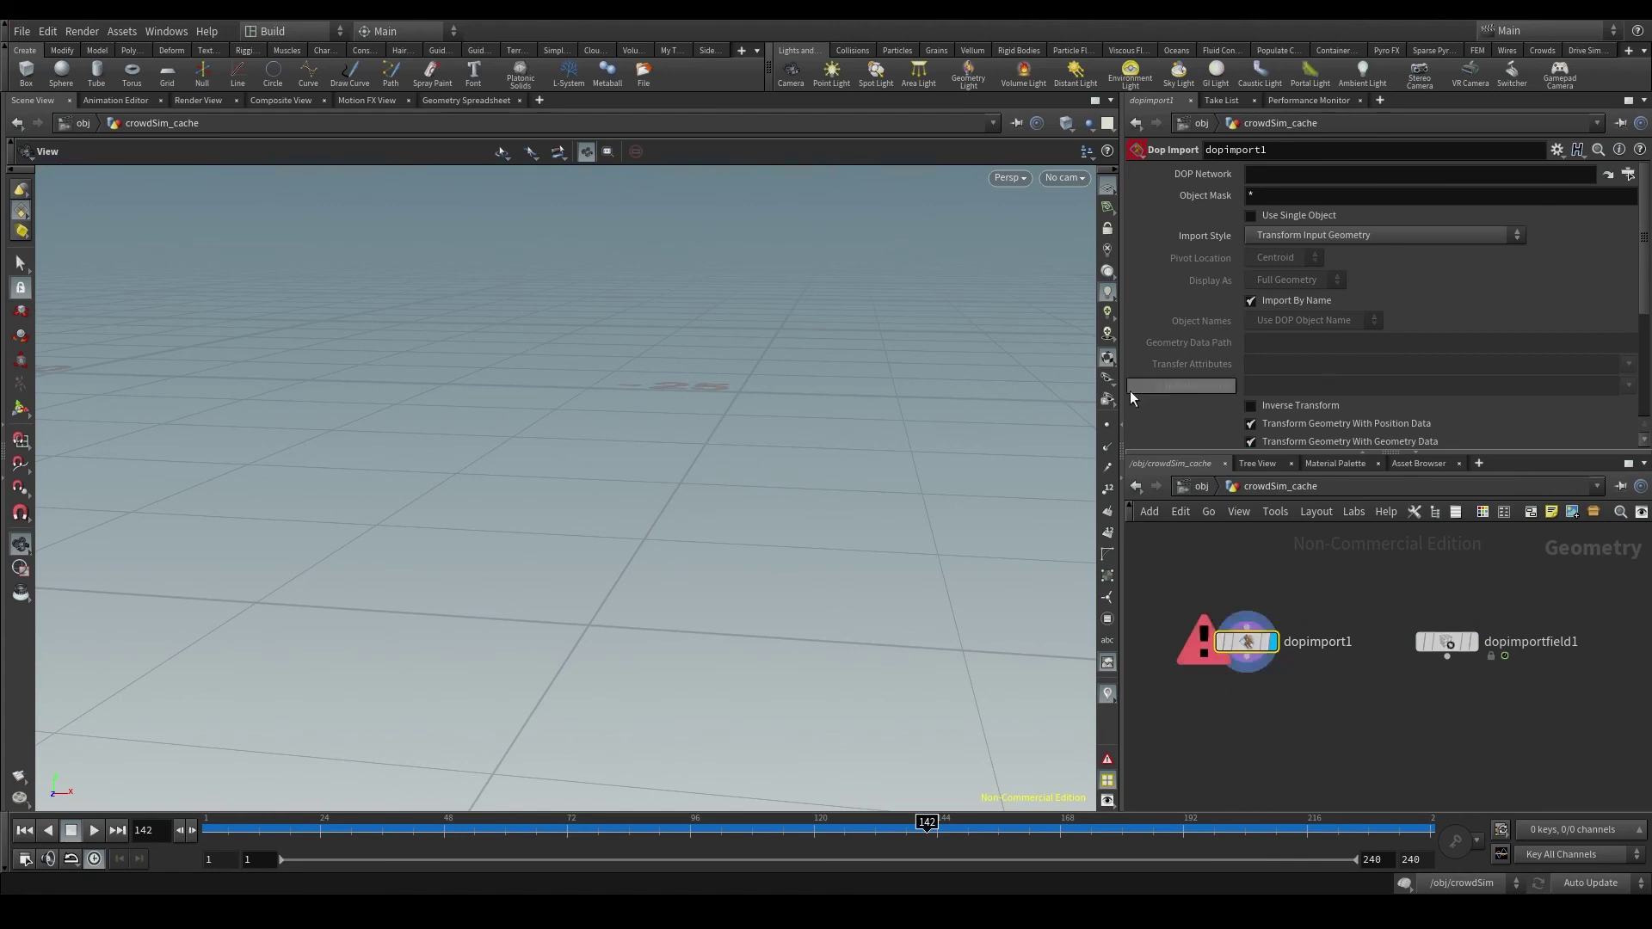
scroll(1394, 419, down, 3)
scroll(1392, 411, up, 3)
Point dopimport1's DOP Network at /obj/crowdSim, keeping the Object Mask wildcard
click(1629, 174)
click(1505, 127)
click(1488, 329)
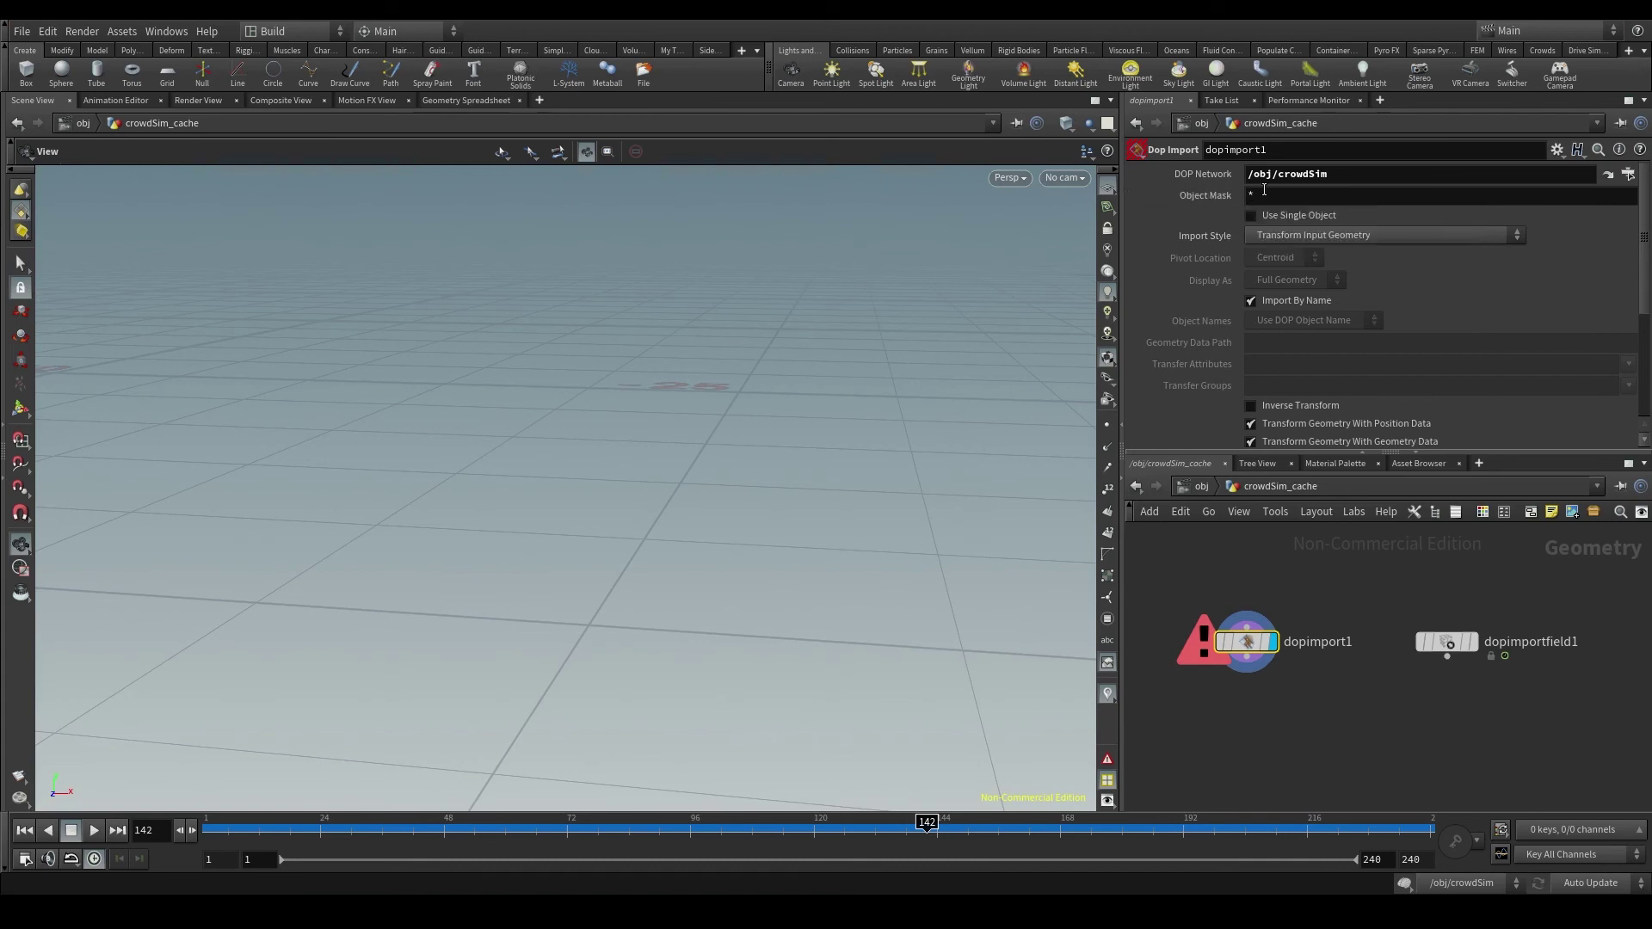
double_click(1265, 195)
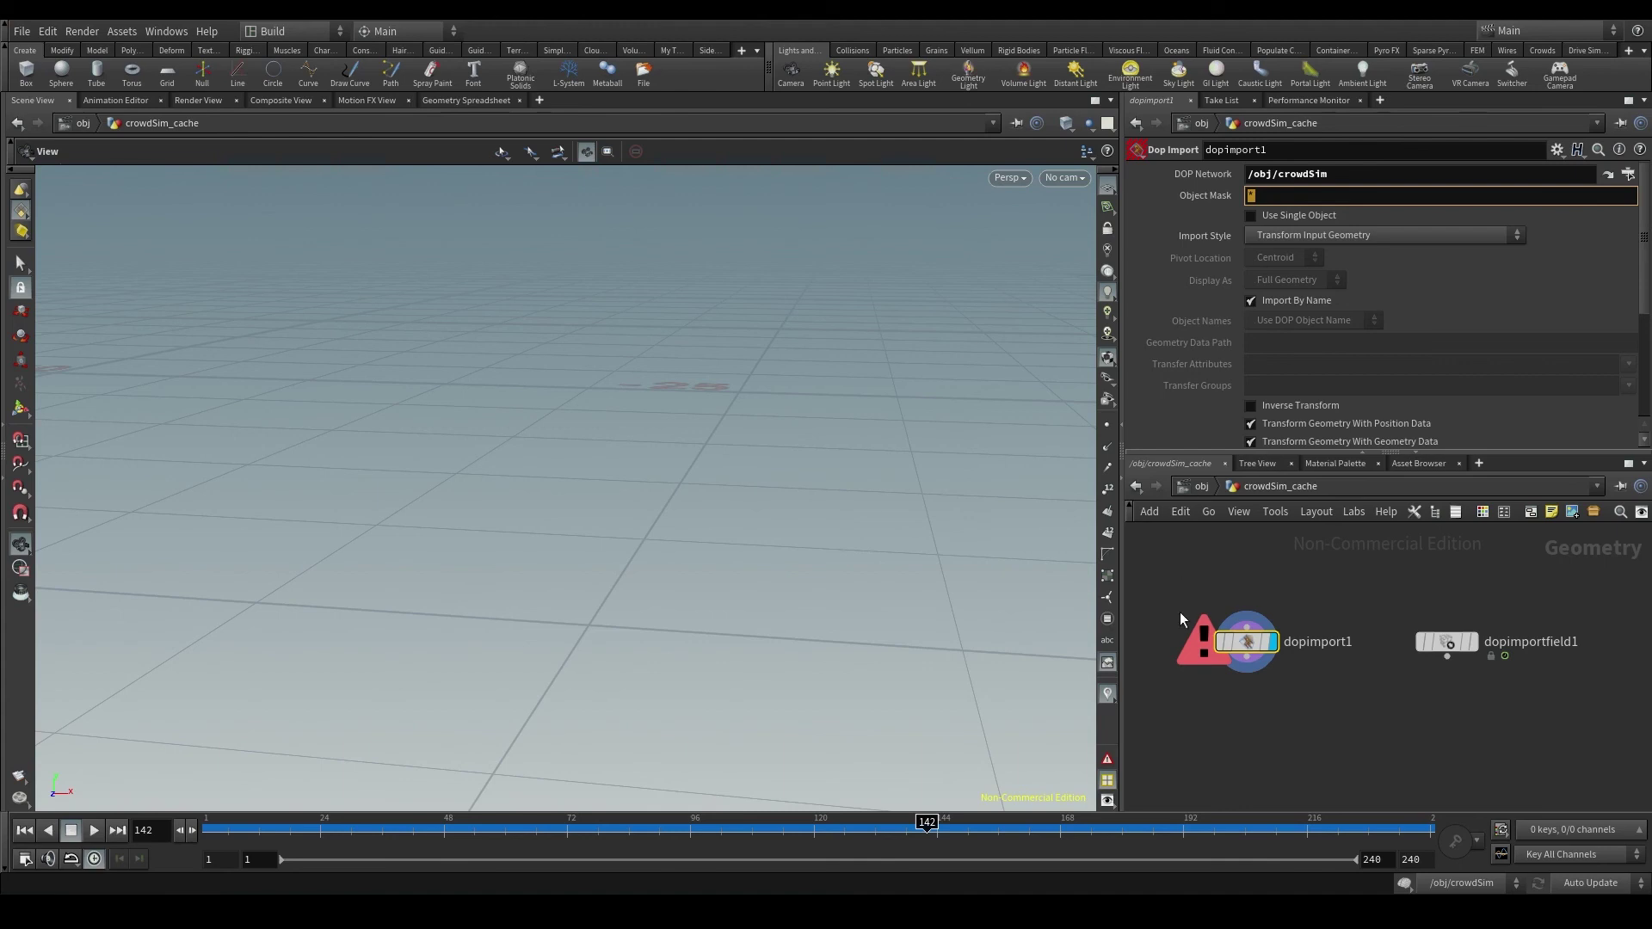
click(1221, 667)
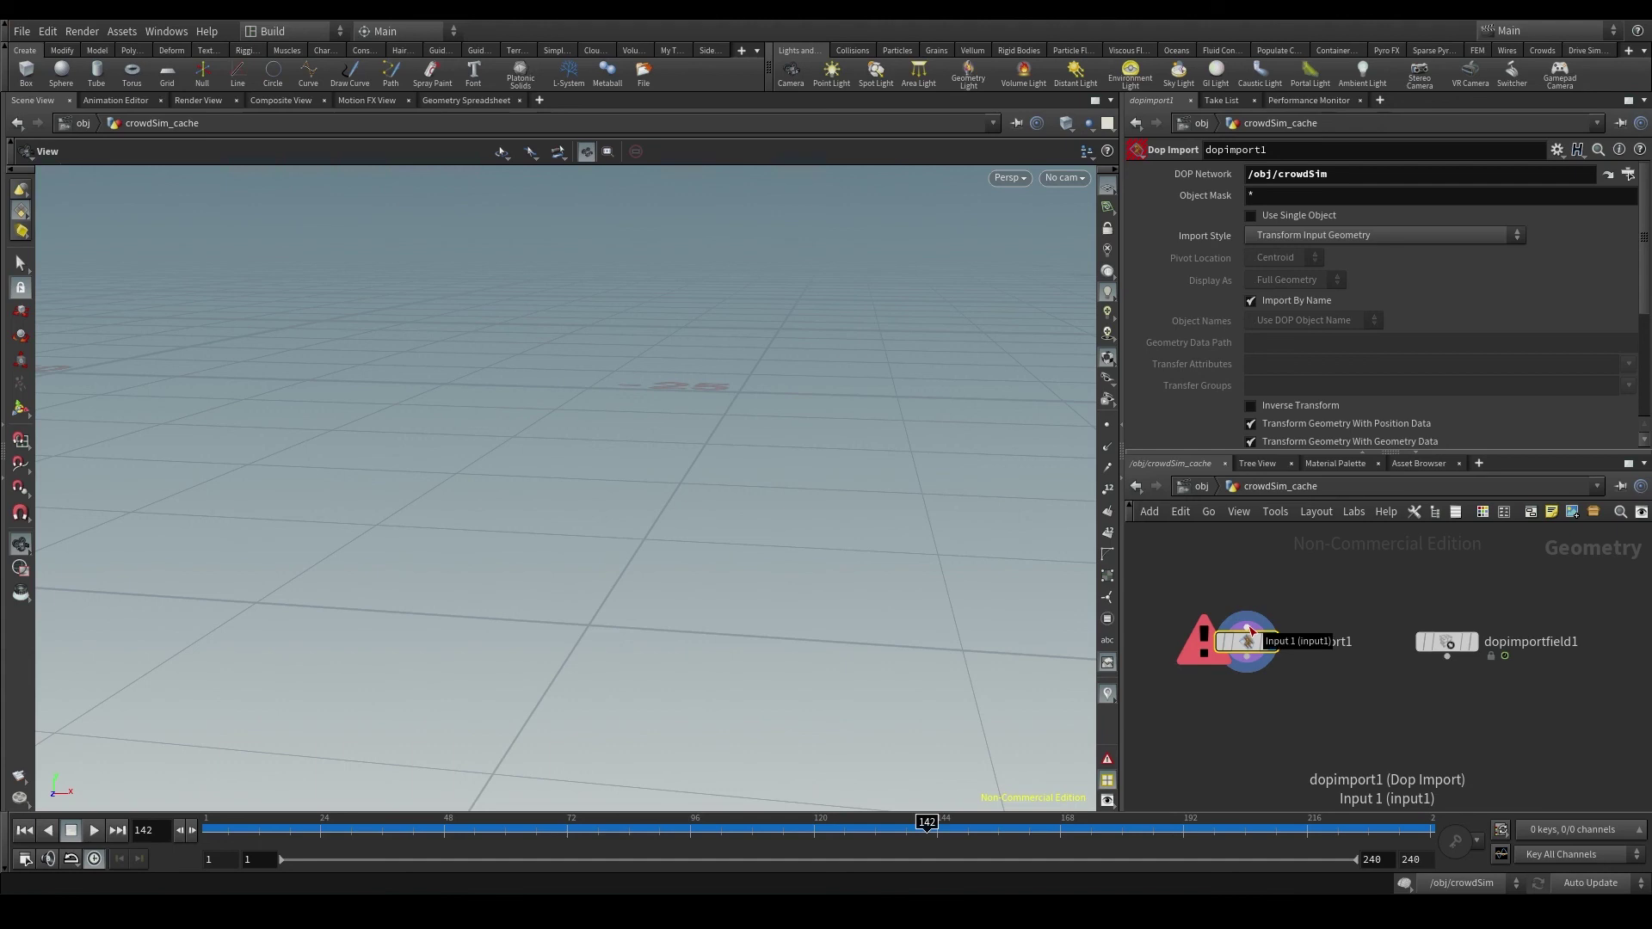
Set dopimport1's Import Style to Fetch Geometry from DOP Network so the crowd agents appear
click(1411, 240)
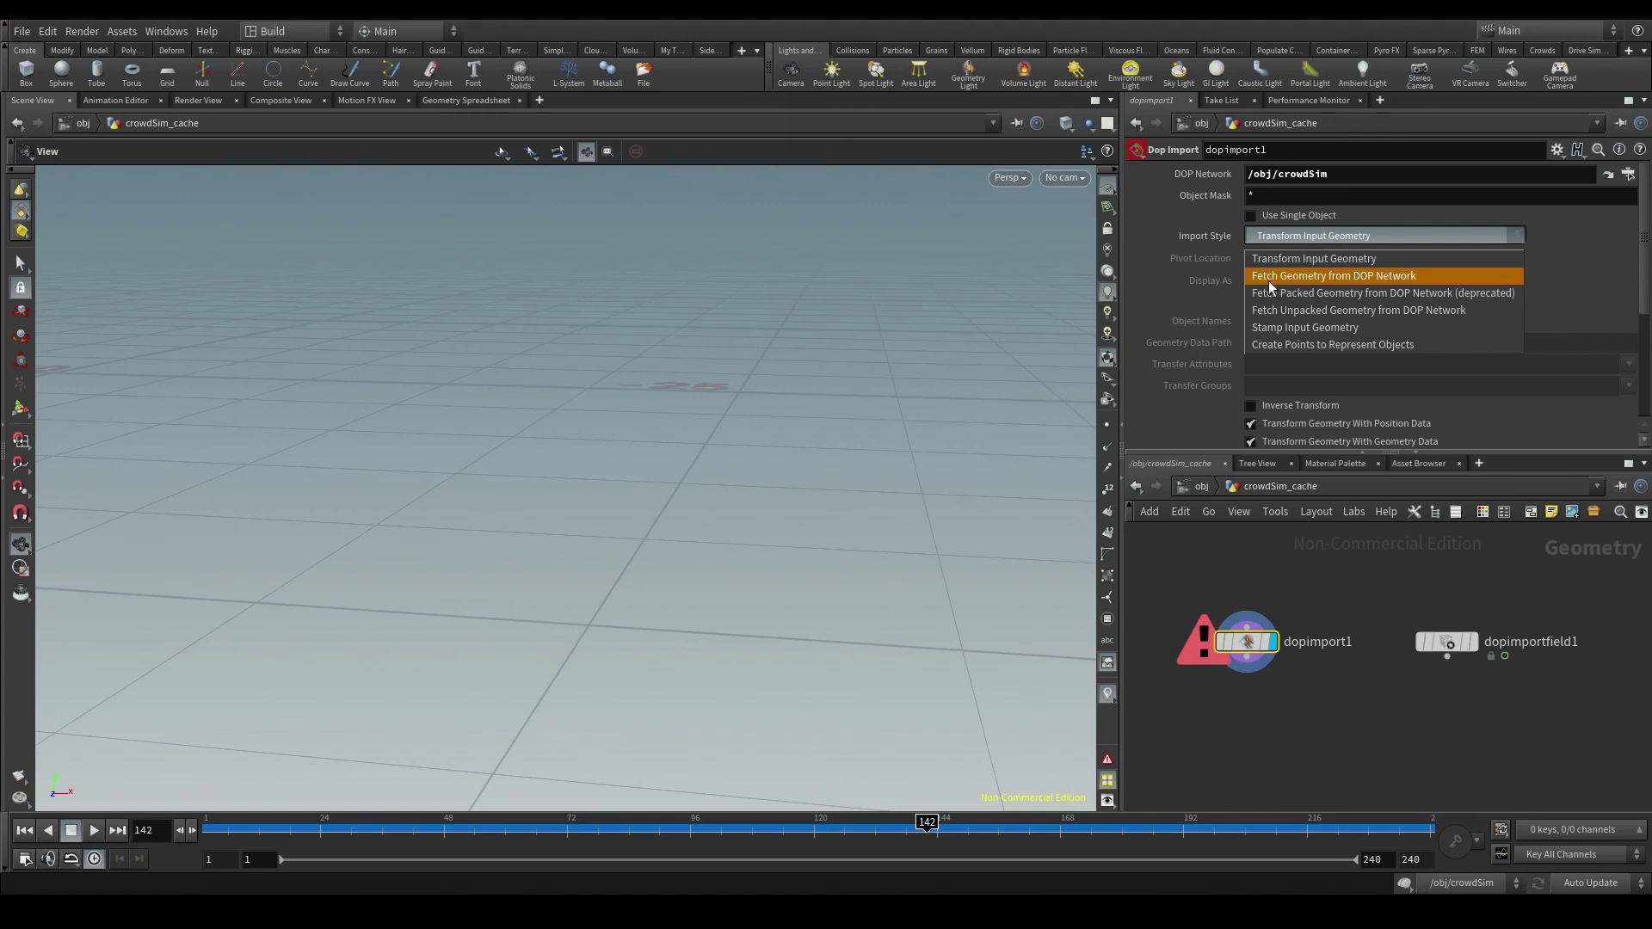
click(1381, 275)
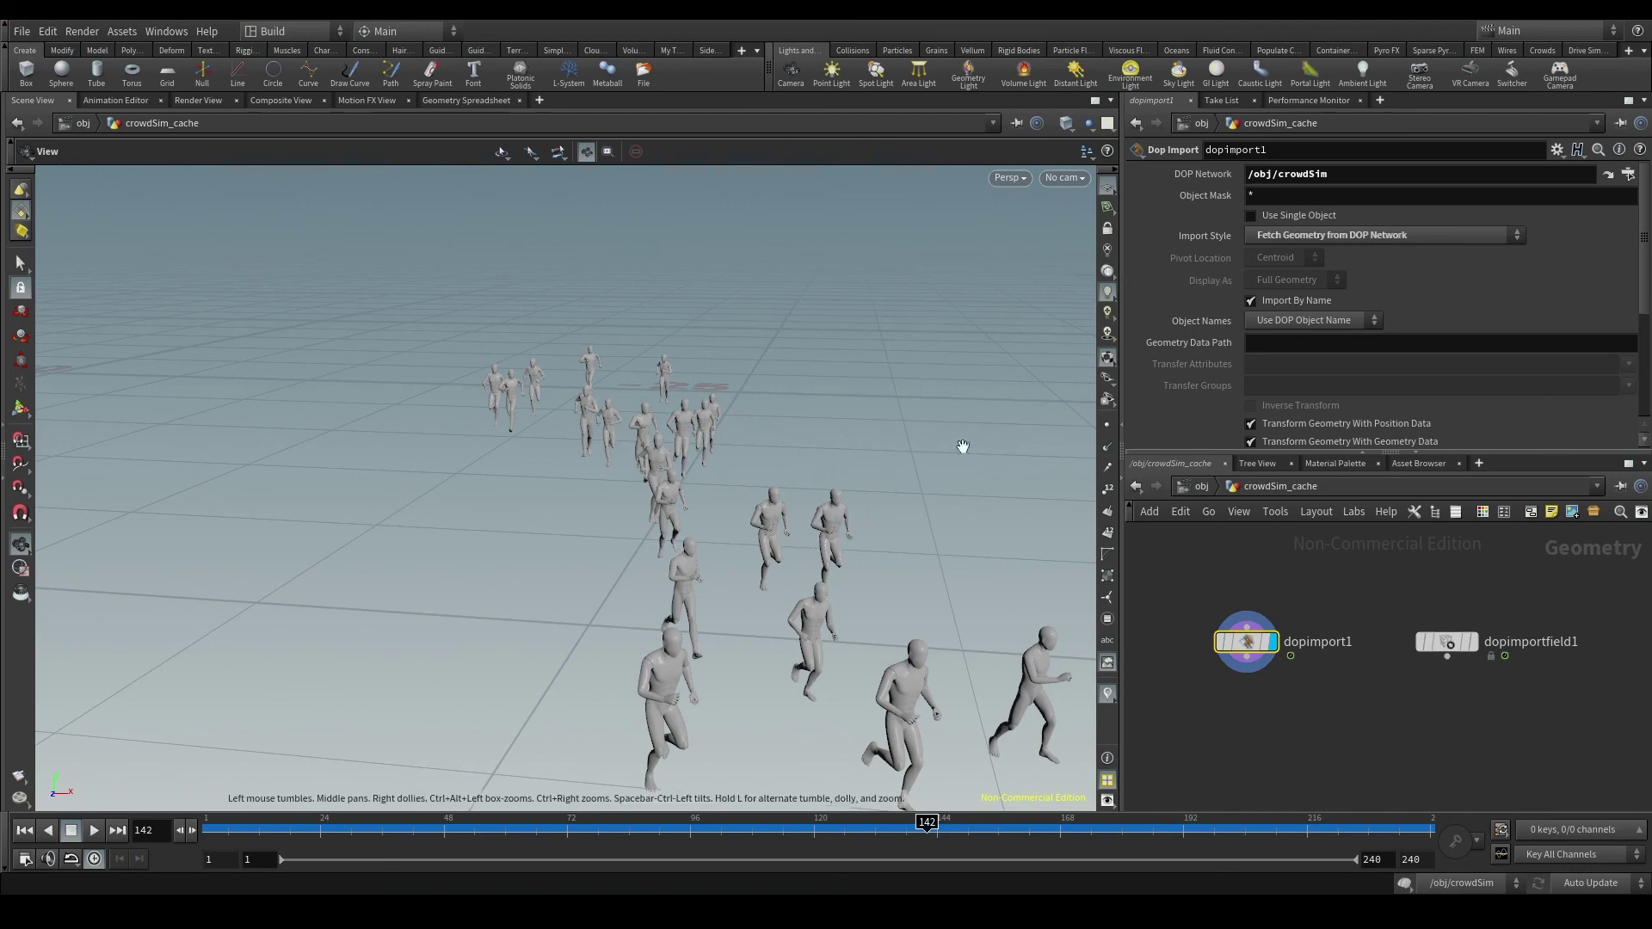
Set the DOP Import Object Mask to crowdobject1
double_click(1253, 195)
text(crowdobject1)
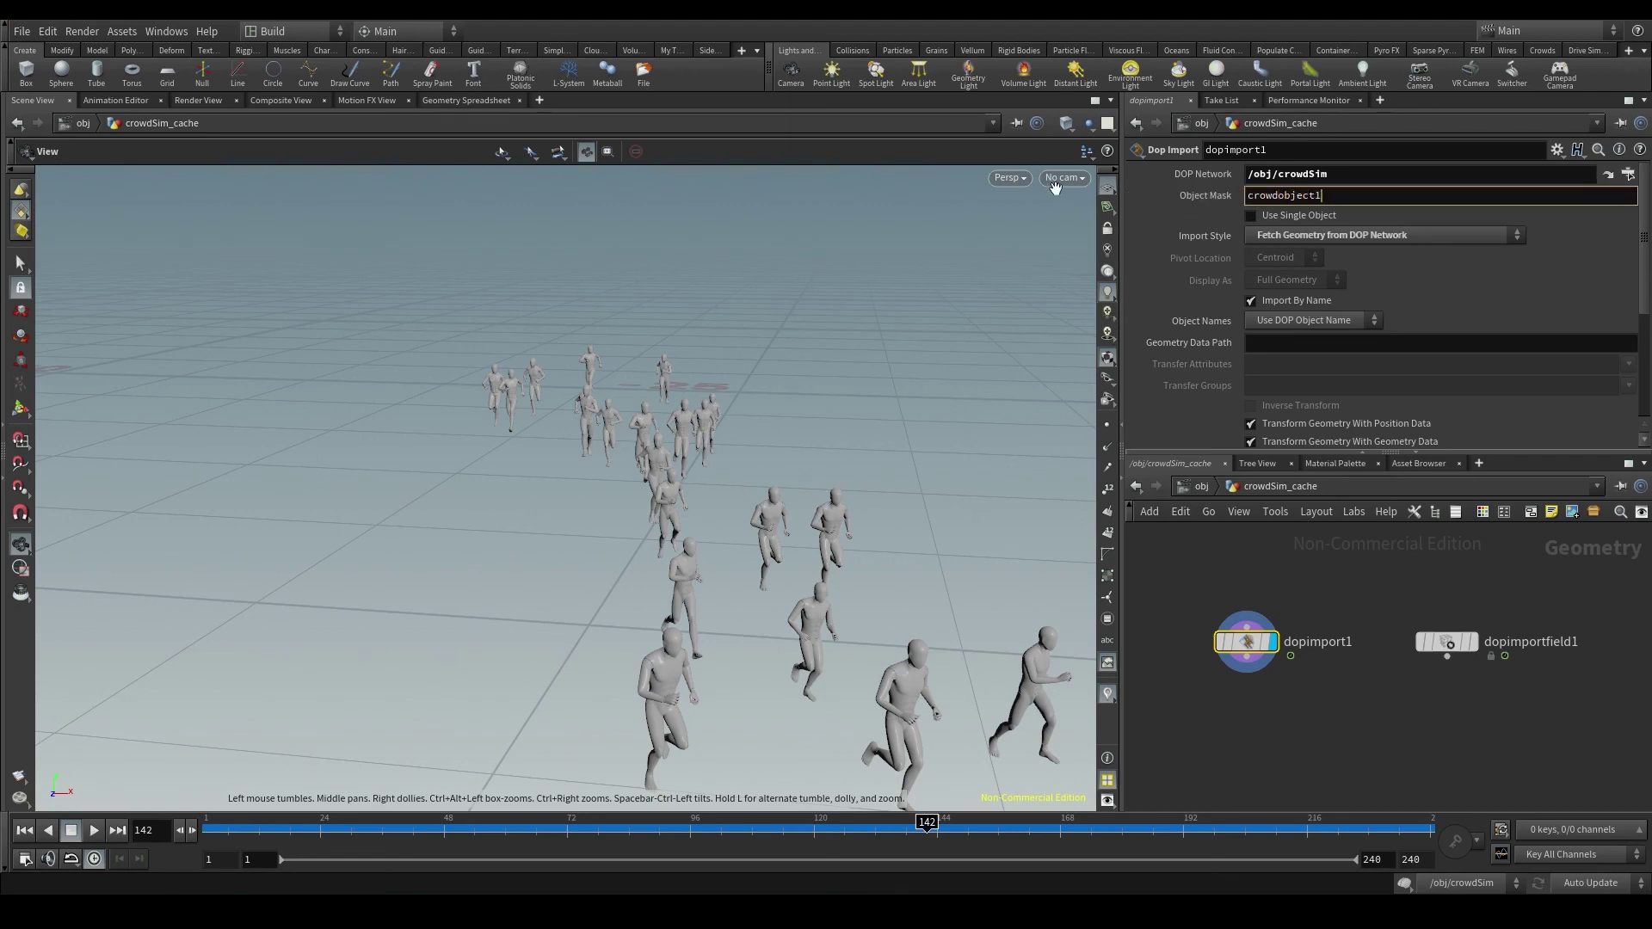
key(Return)
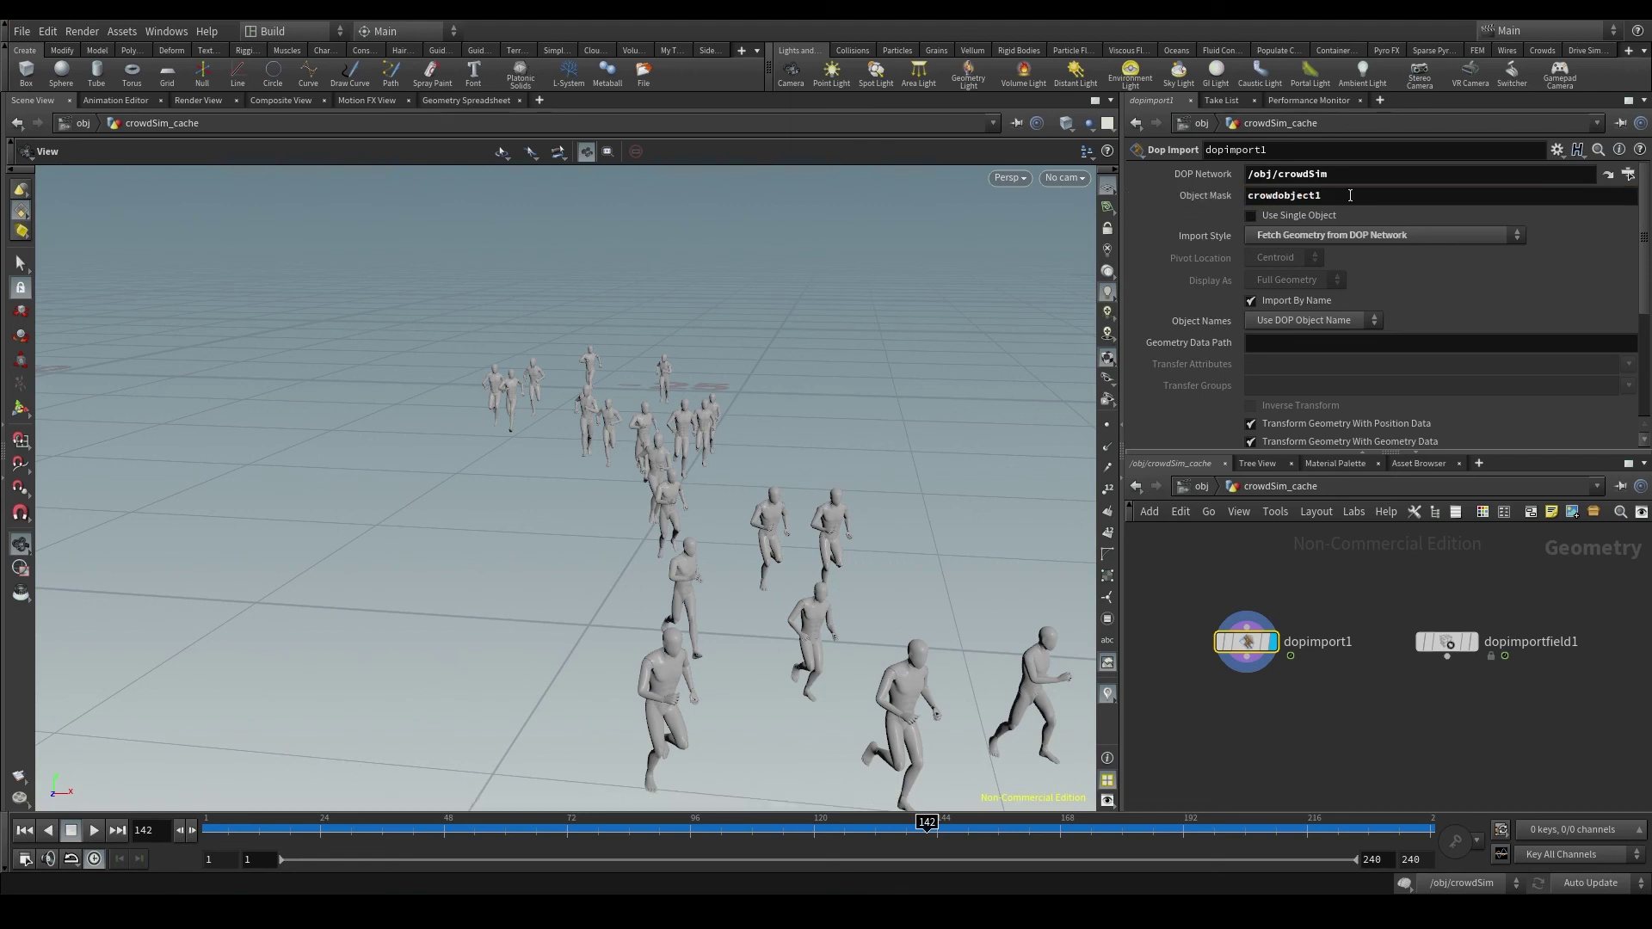
double_click(1351, 196)
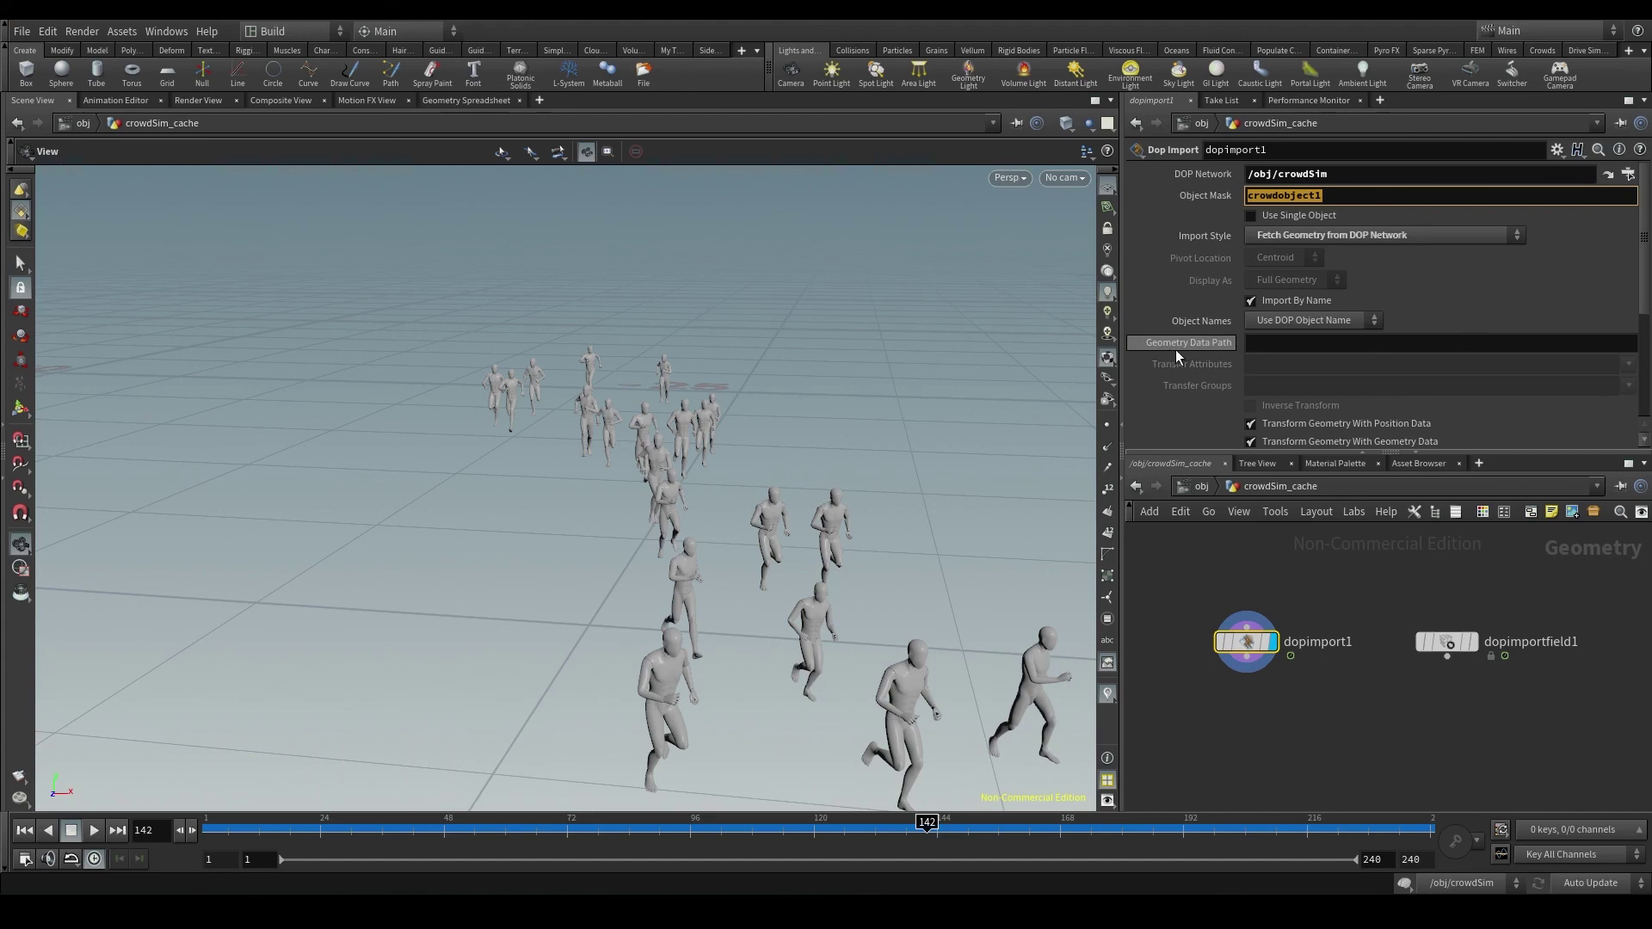
Enter Geometry as the DOP Import's Geometry Data Path
mouse_move(1205, 352)
click(1270, 343)
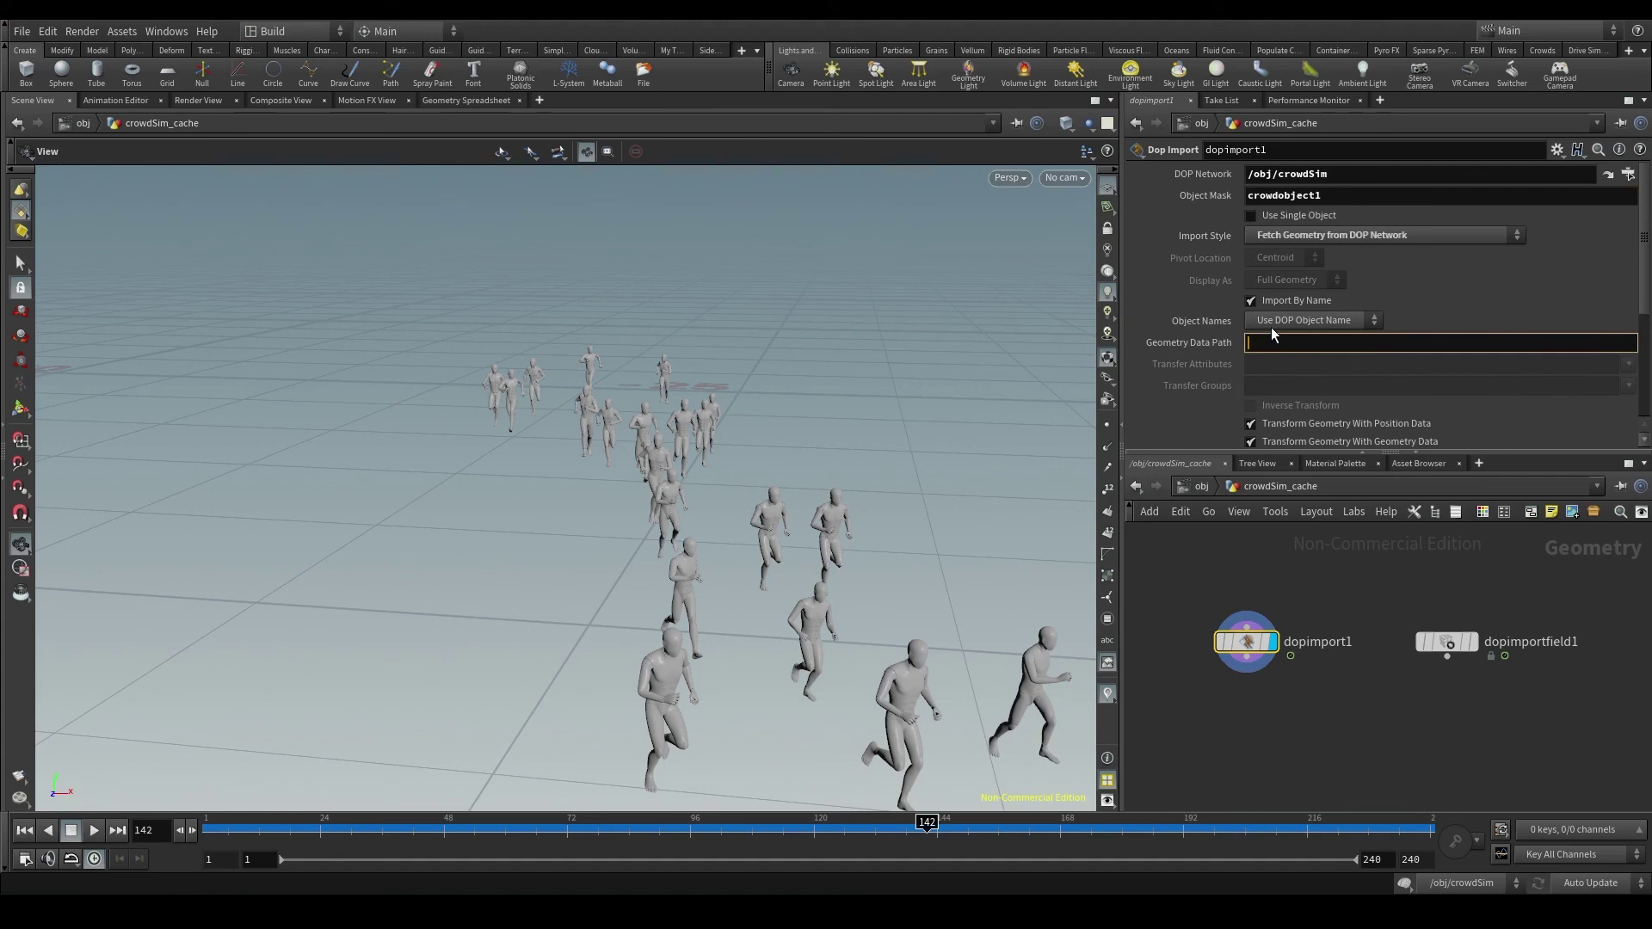
text(Geometry)
key(Return)
key(BackSpace)
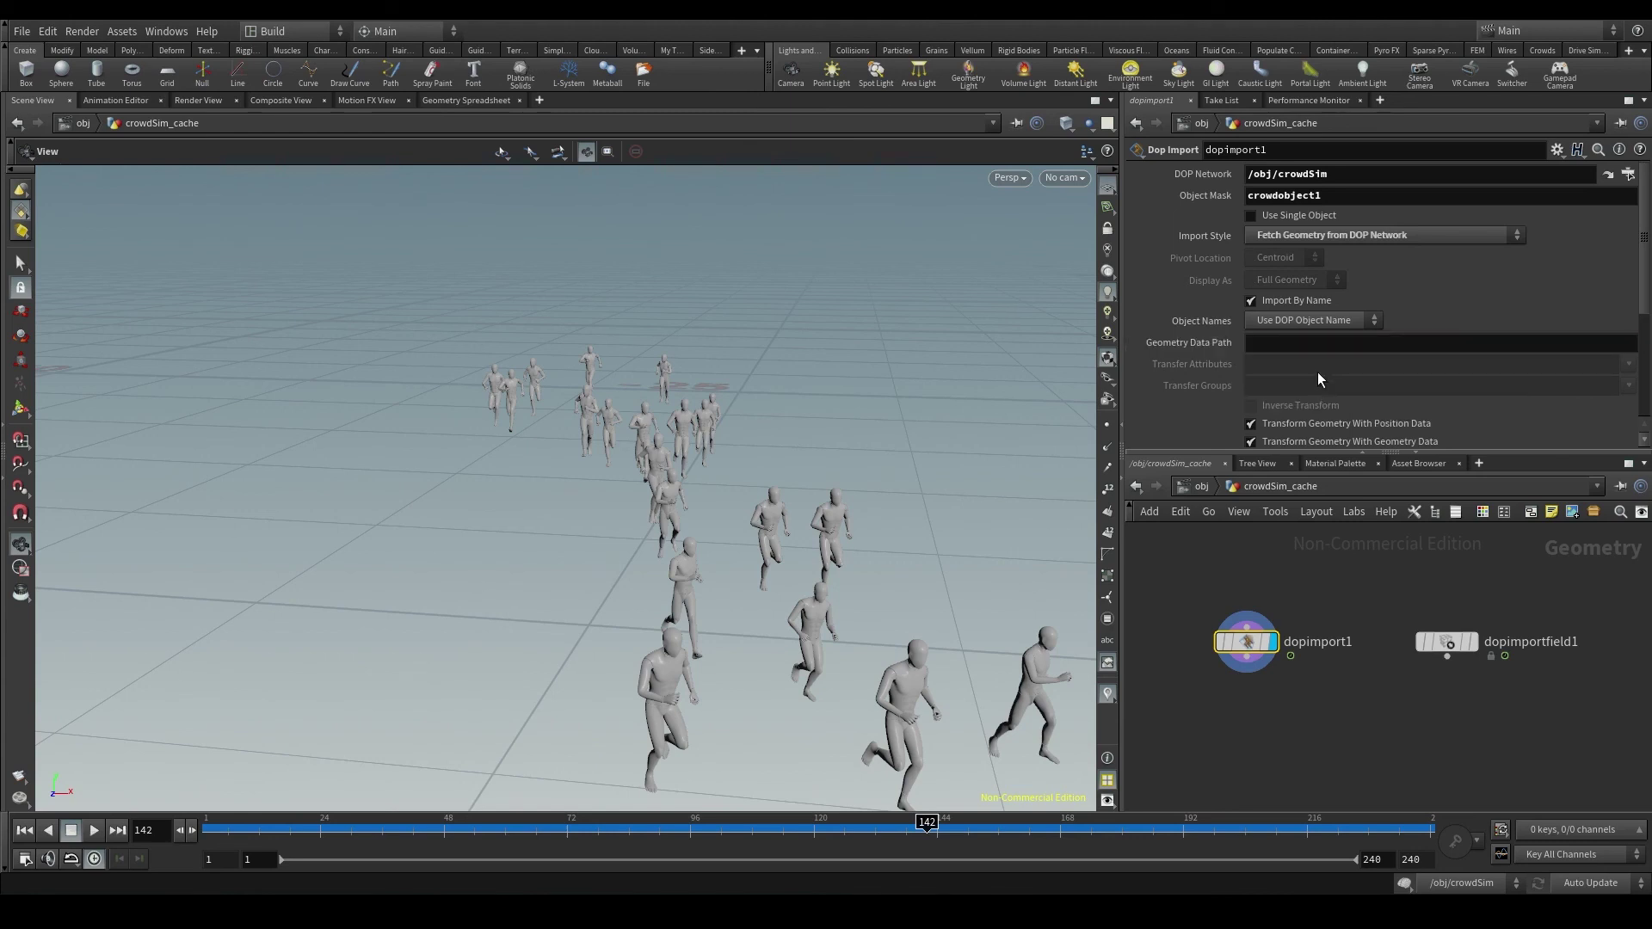
click(1359, 342)
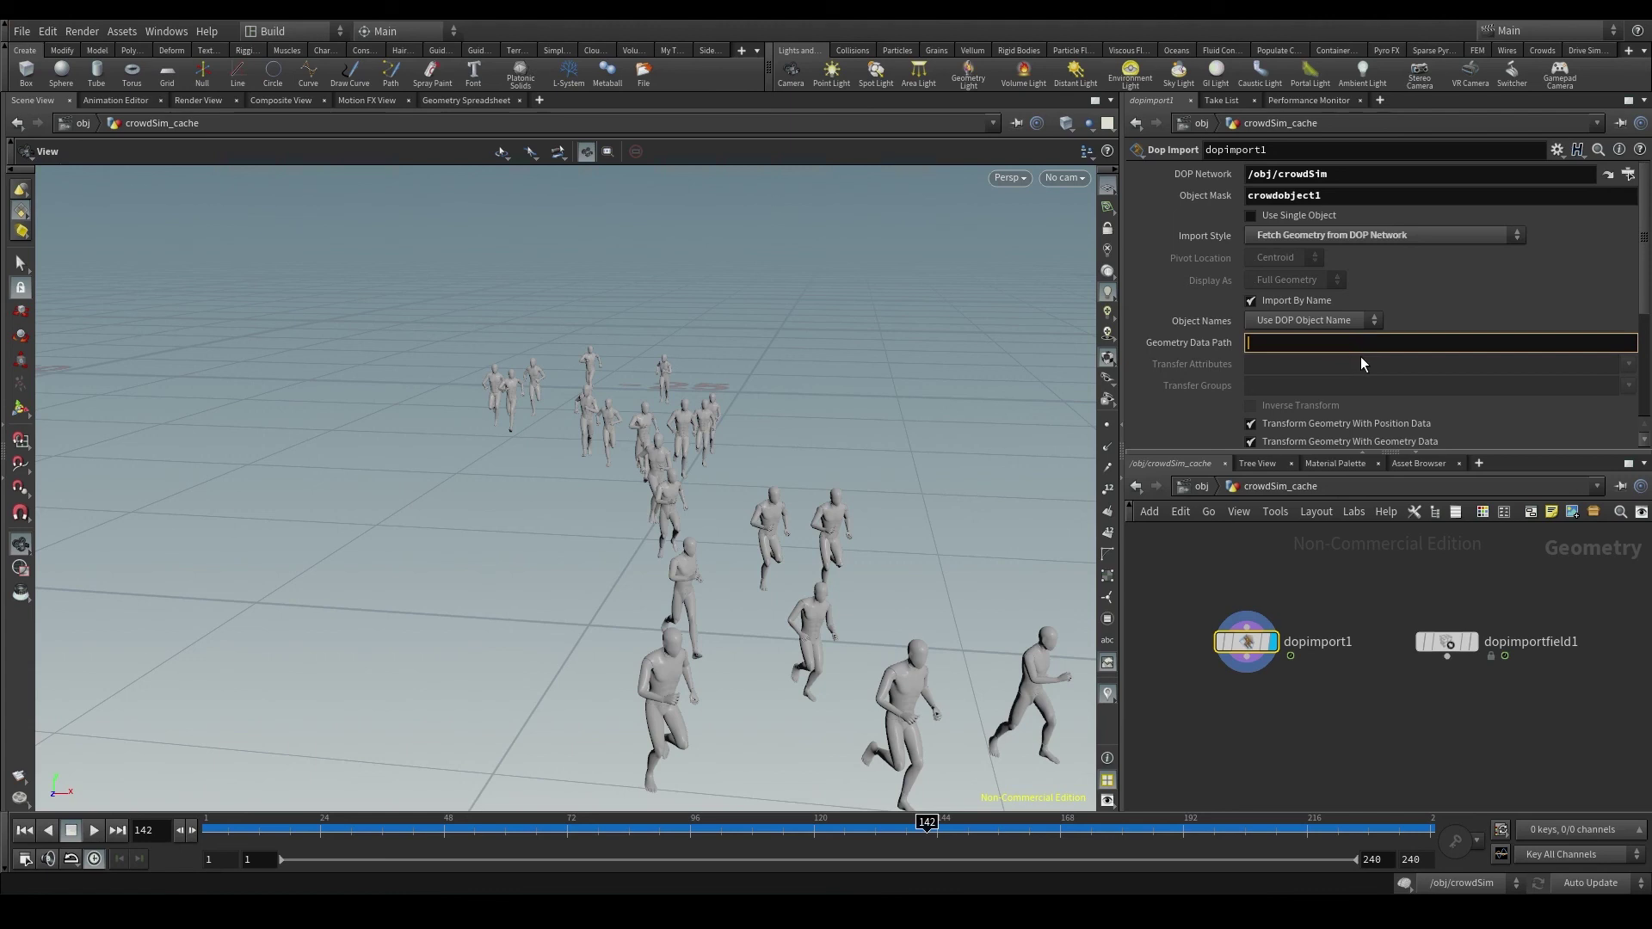
text(Geometry)
key(Return)
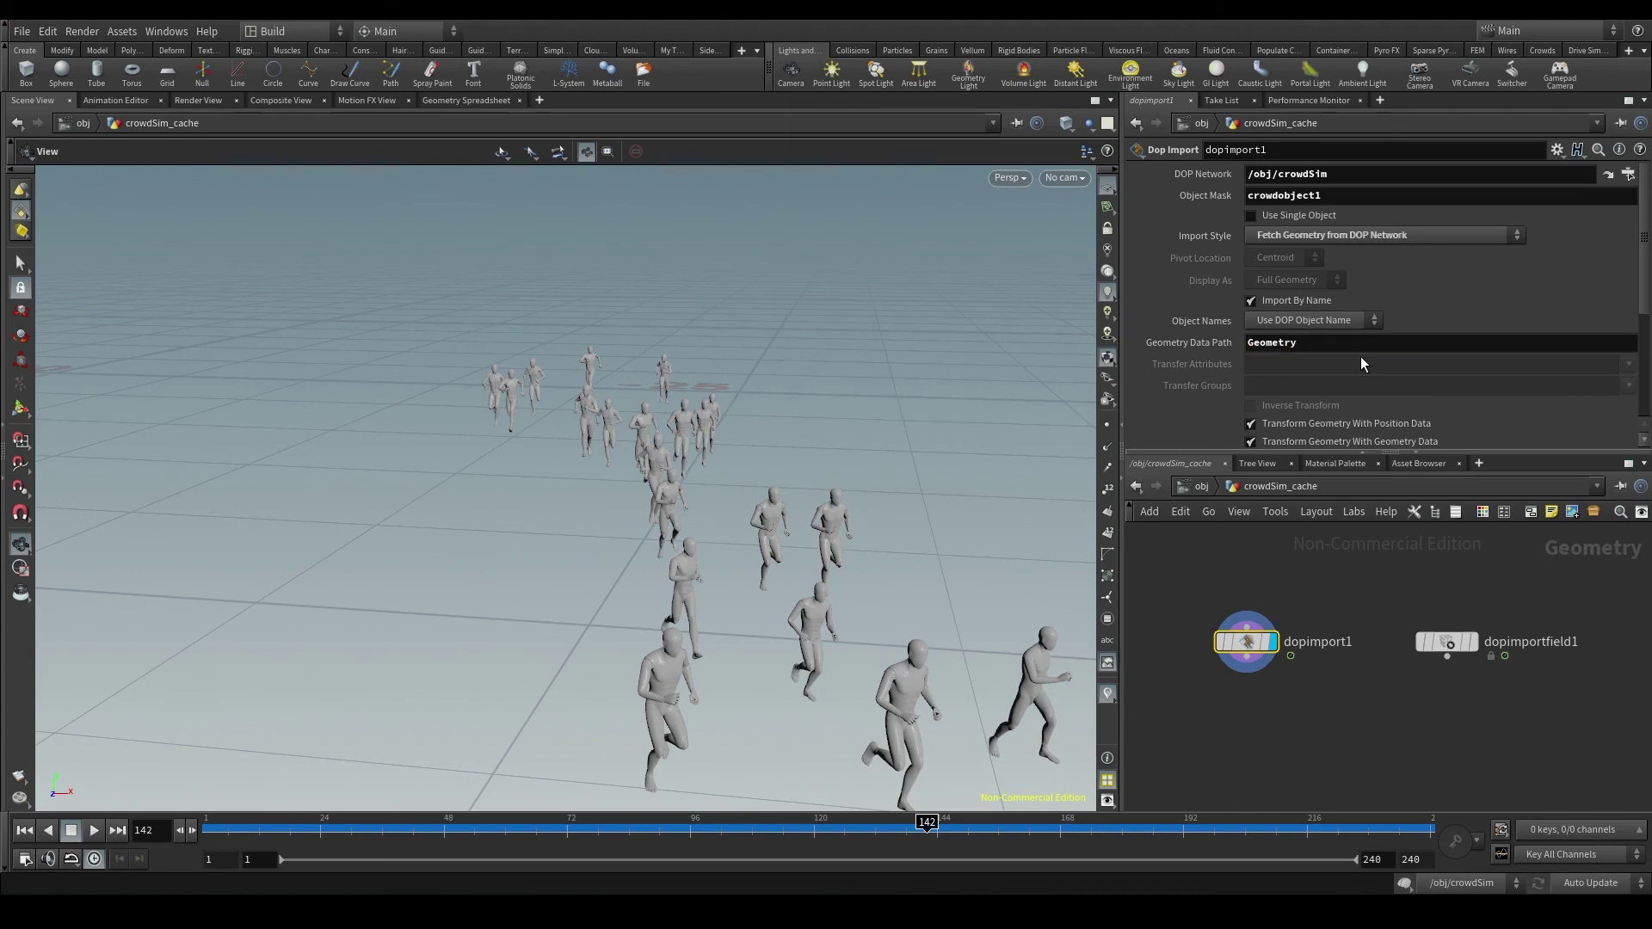